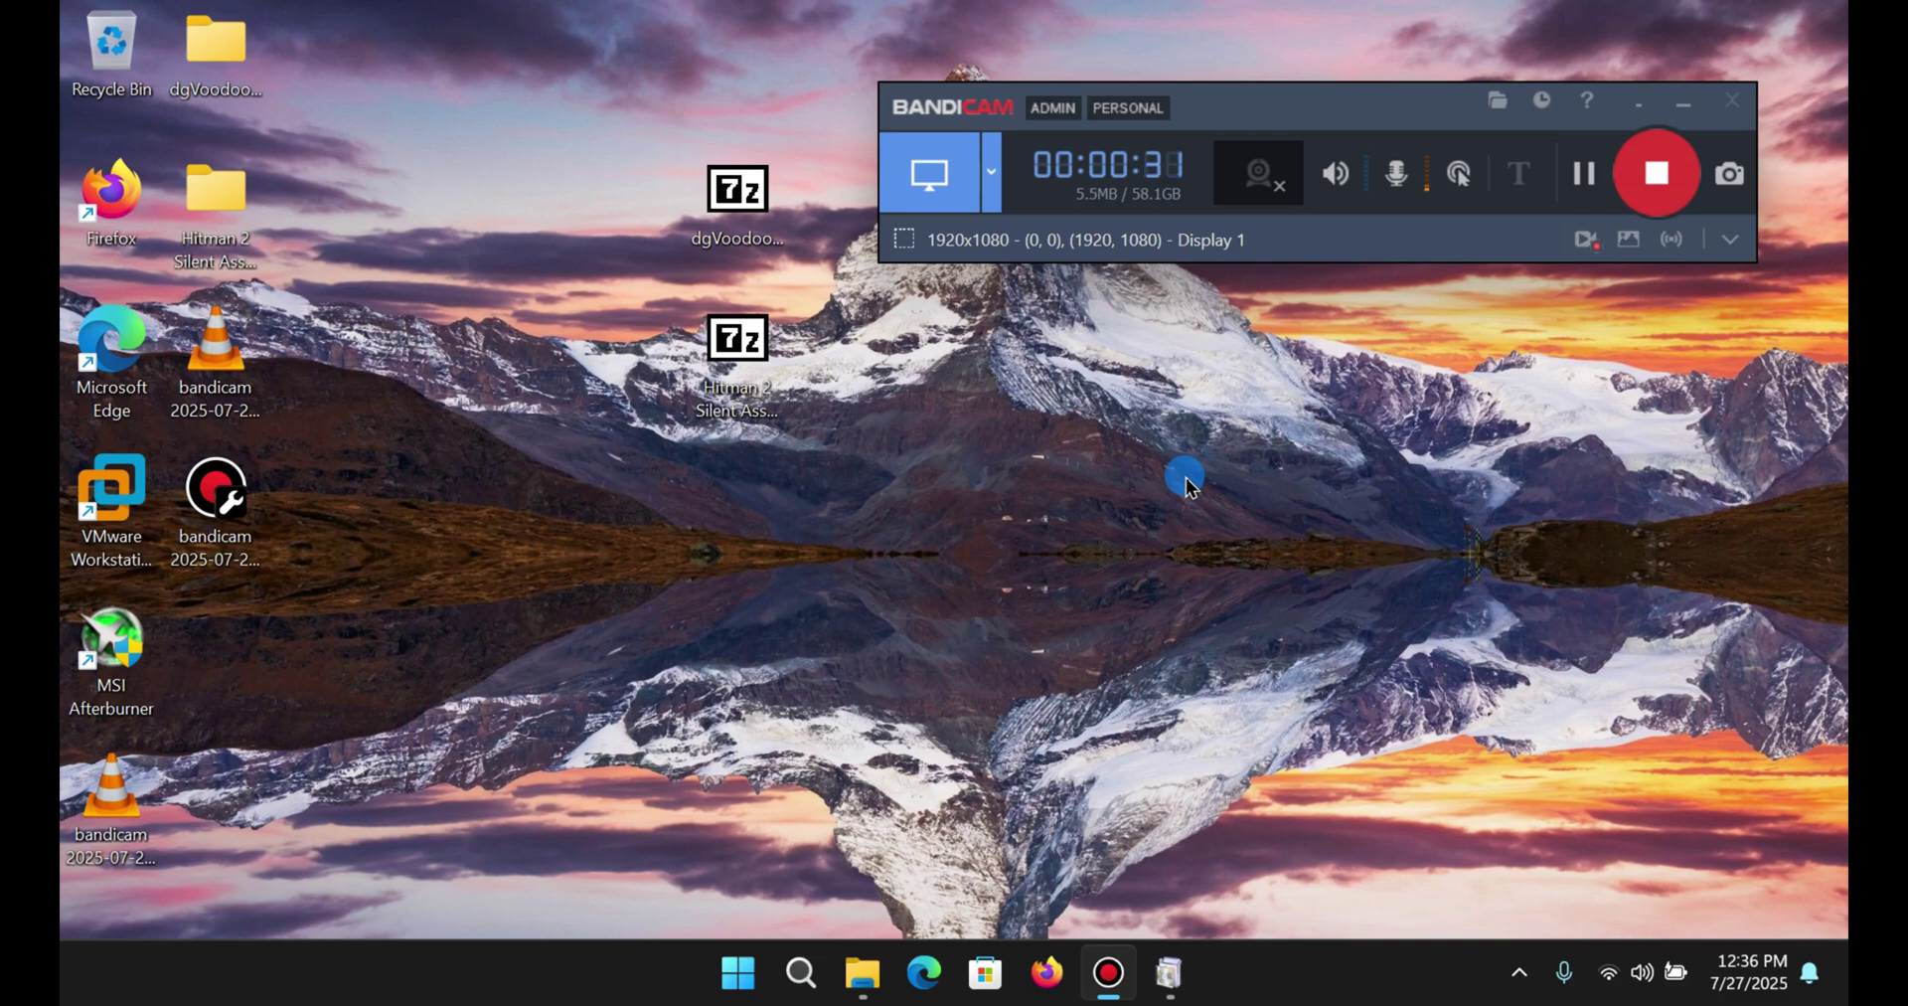
left_click_drag(616, 120, 825, 442)
left_click_drag(655, 97, 825, 544)
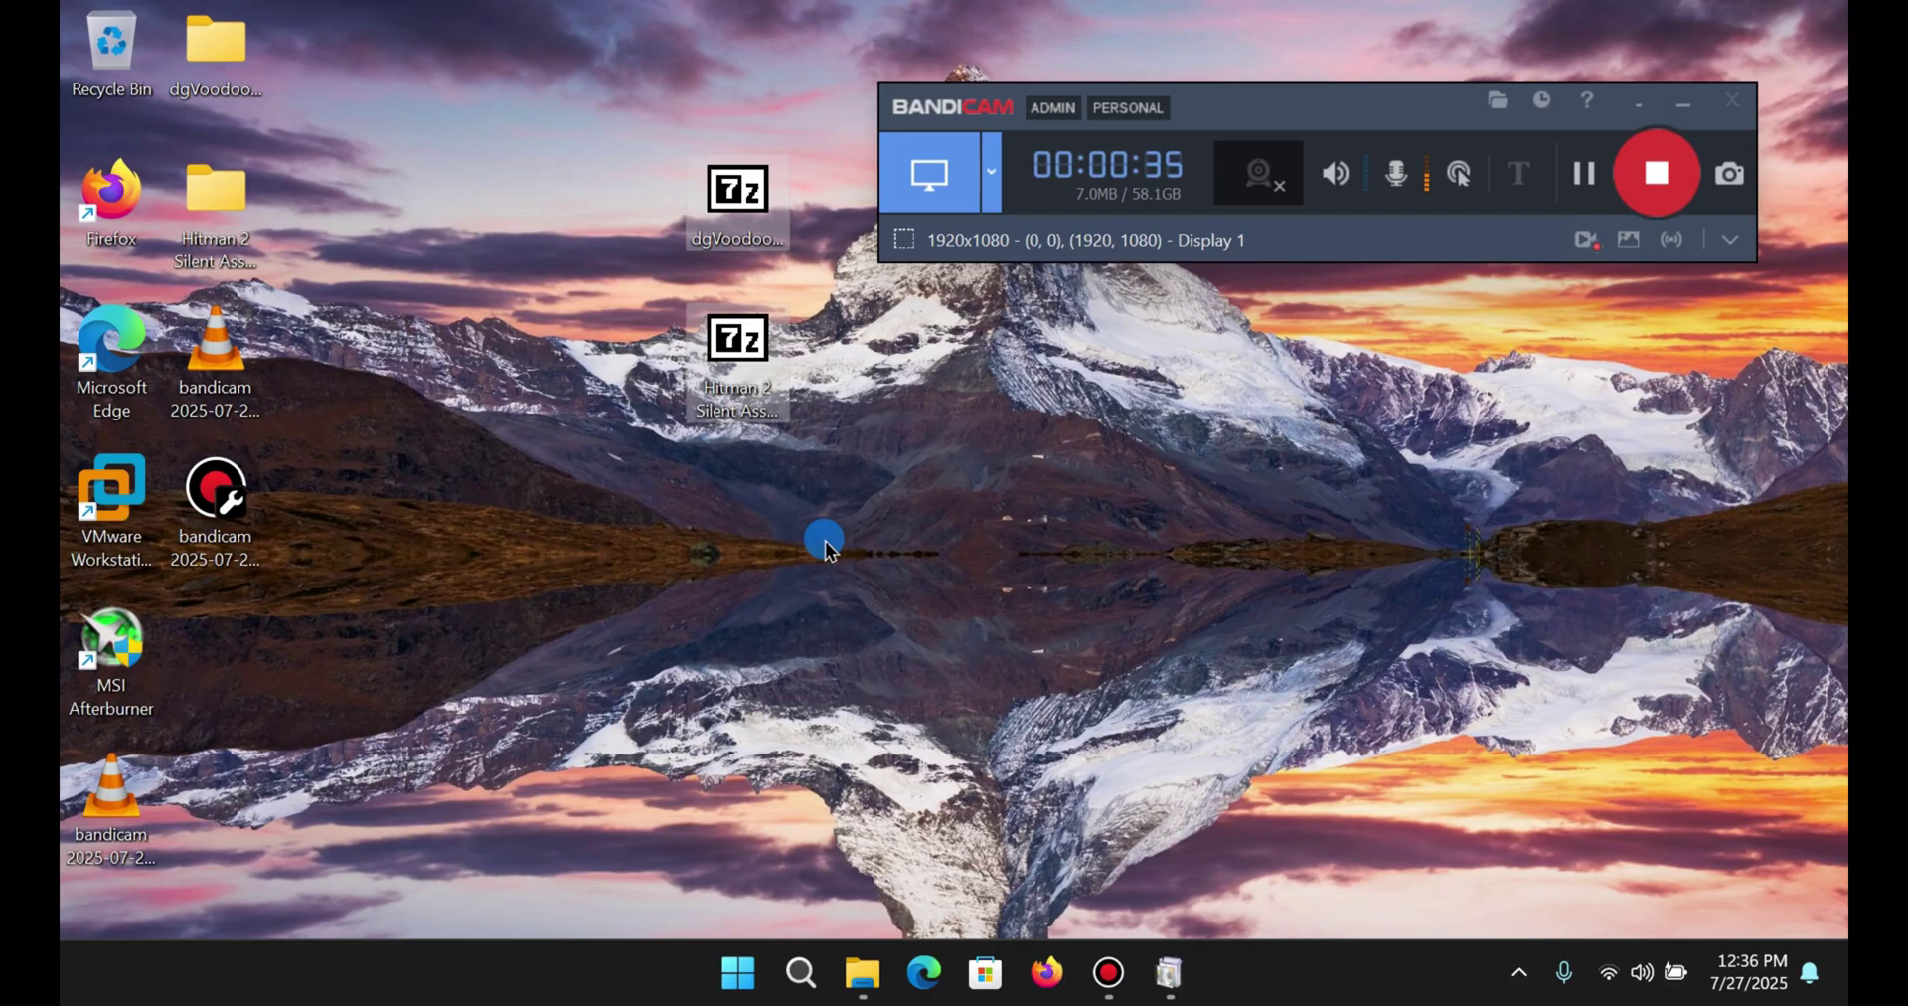
left_click(755, 515)
left_click_drag(606, 128, 832, 505)
left_click_drag(988, 617, 610, 62)
left_click_drag(604, 42, 852, 550)
left_click(652, 268)
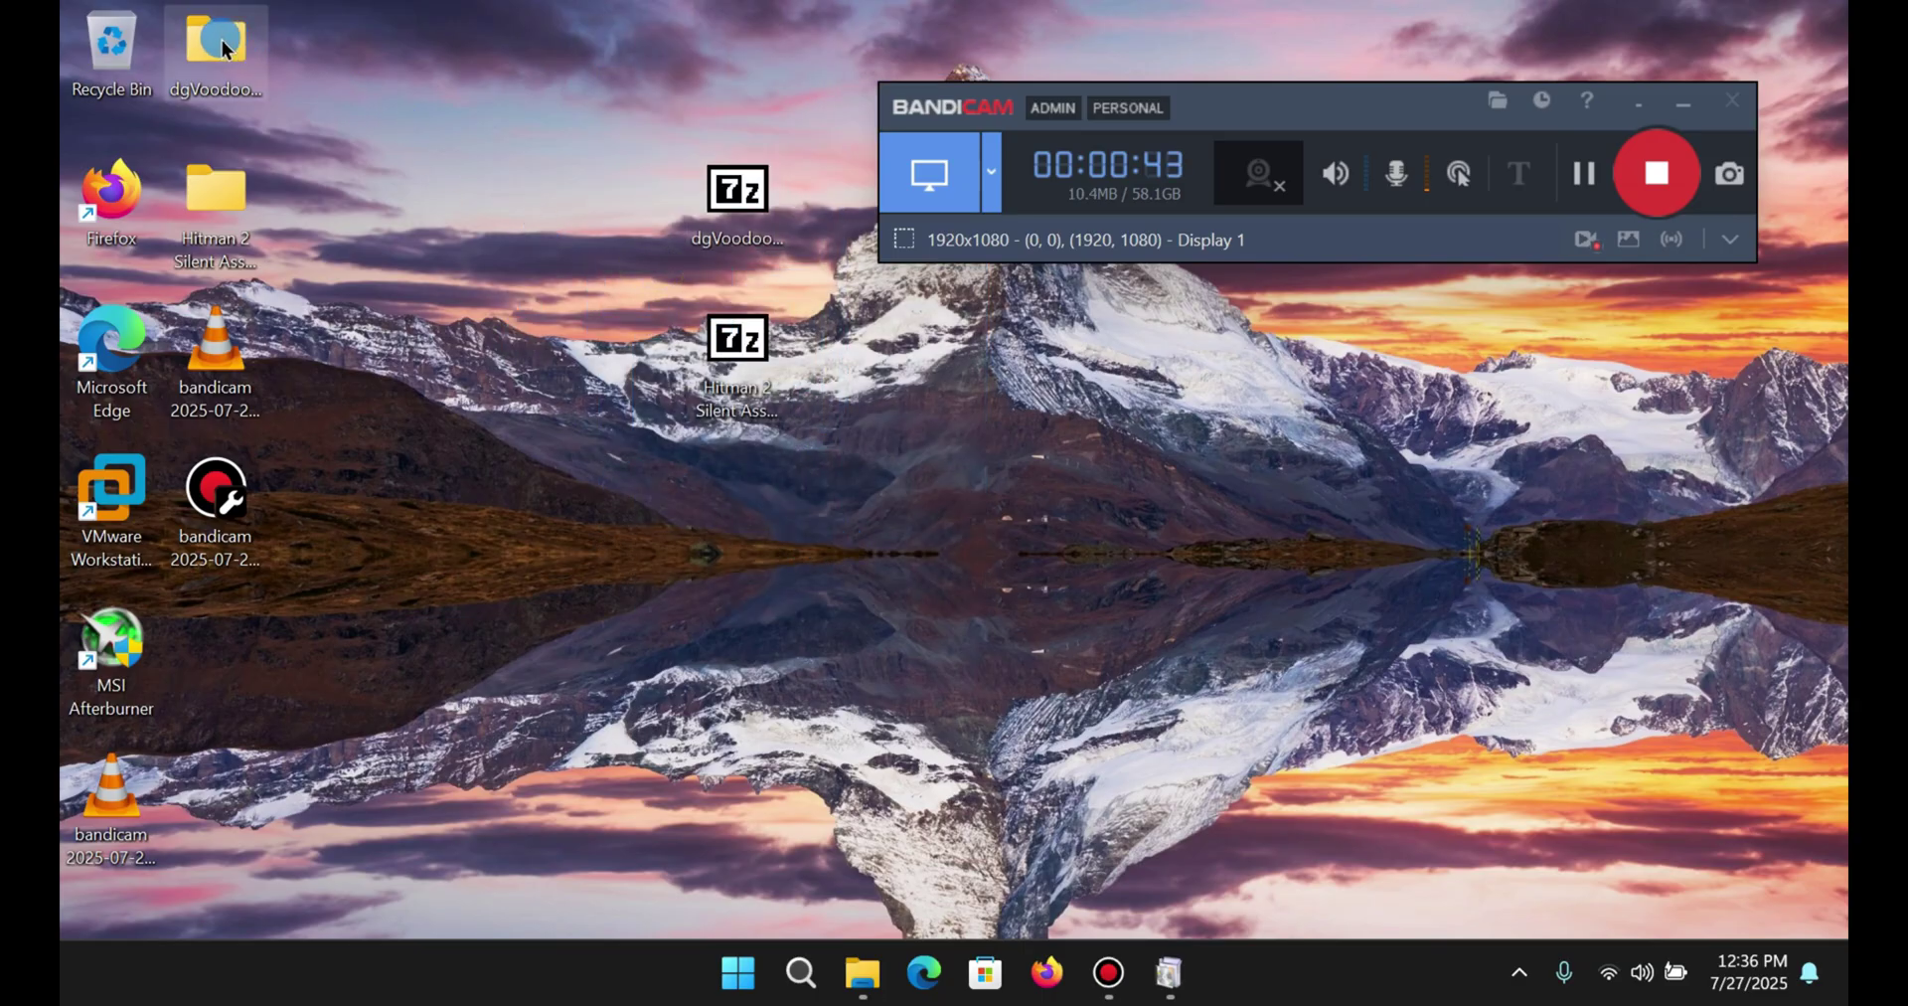
Step: Move the extracted dgVoodoo and Hitman 2 Silent Assassin Widescreen Fix folders beneath the two 7z archives on the desktop
left_click_drag(220, 51, 741, 497)
left_click_drag(216, 194, 910, 502)
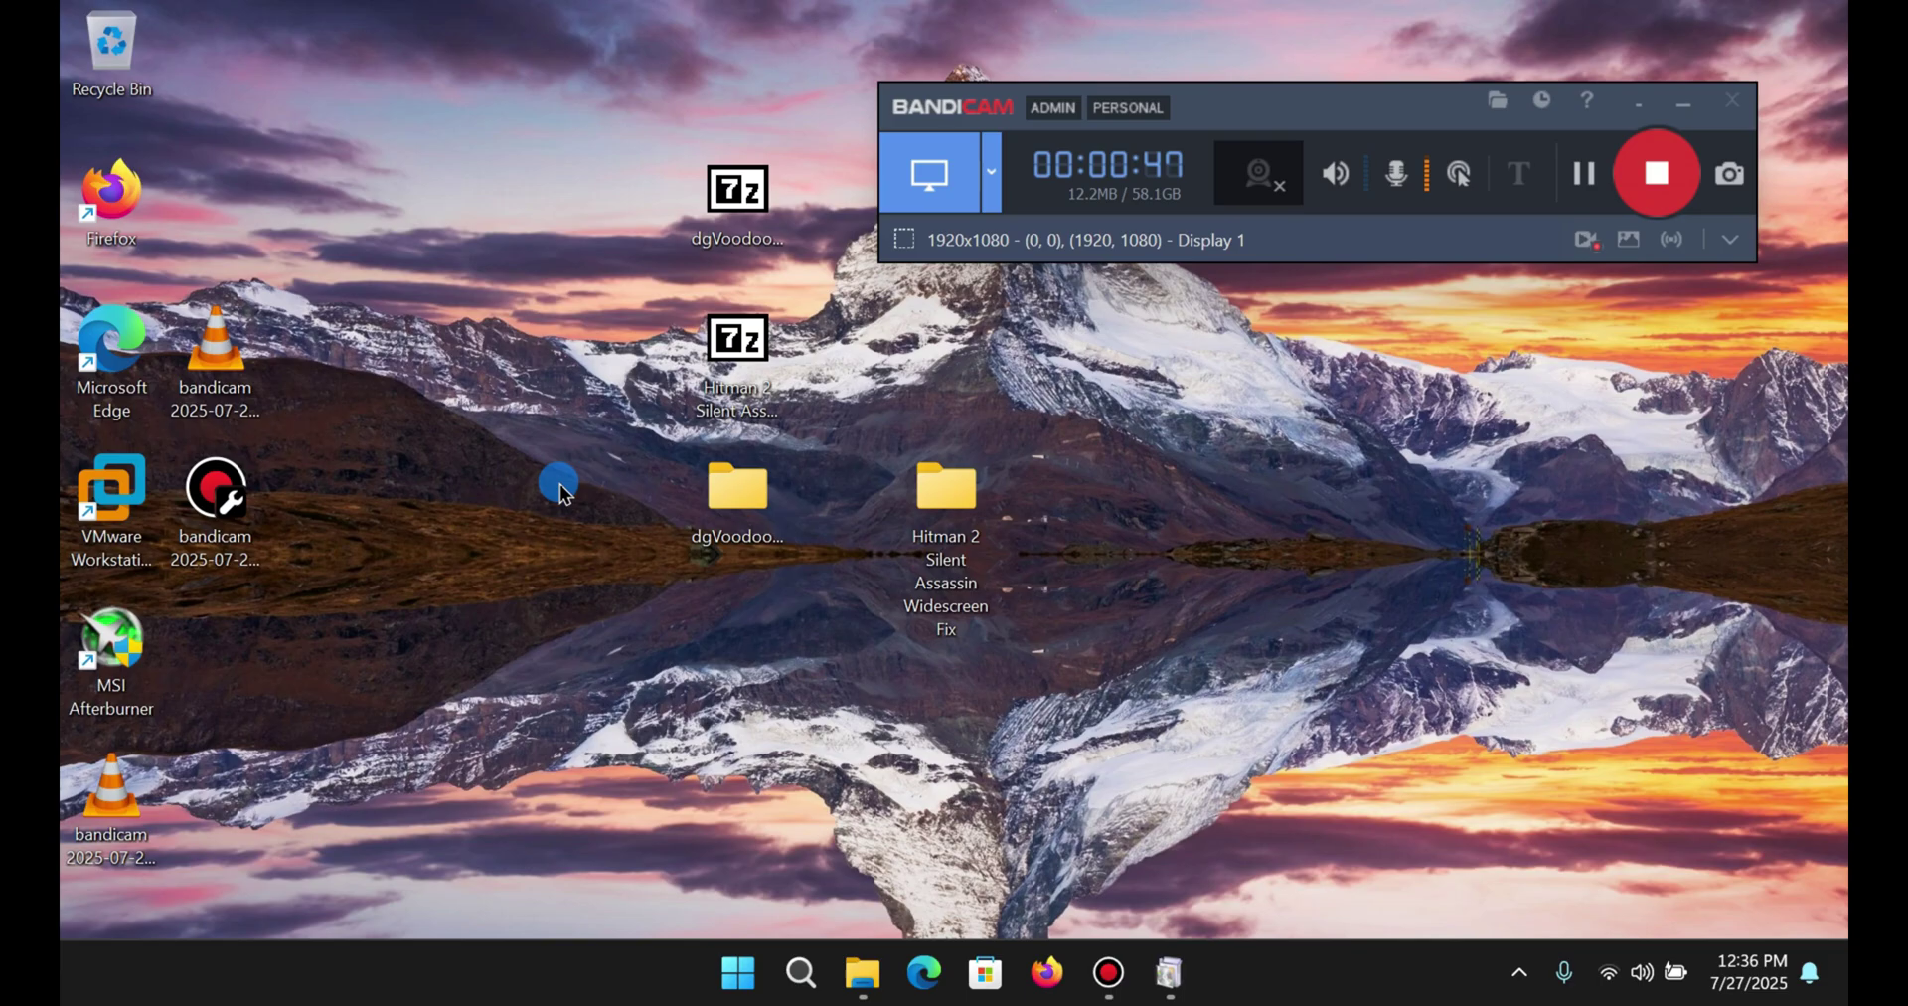
left_click_drag(567, 470, 1143, 656)
left_click_drag(1087, 725, 1236, 866)
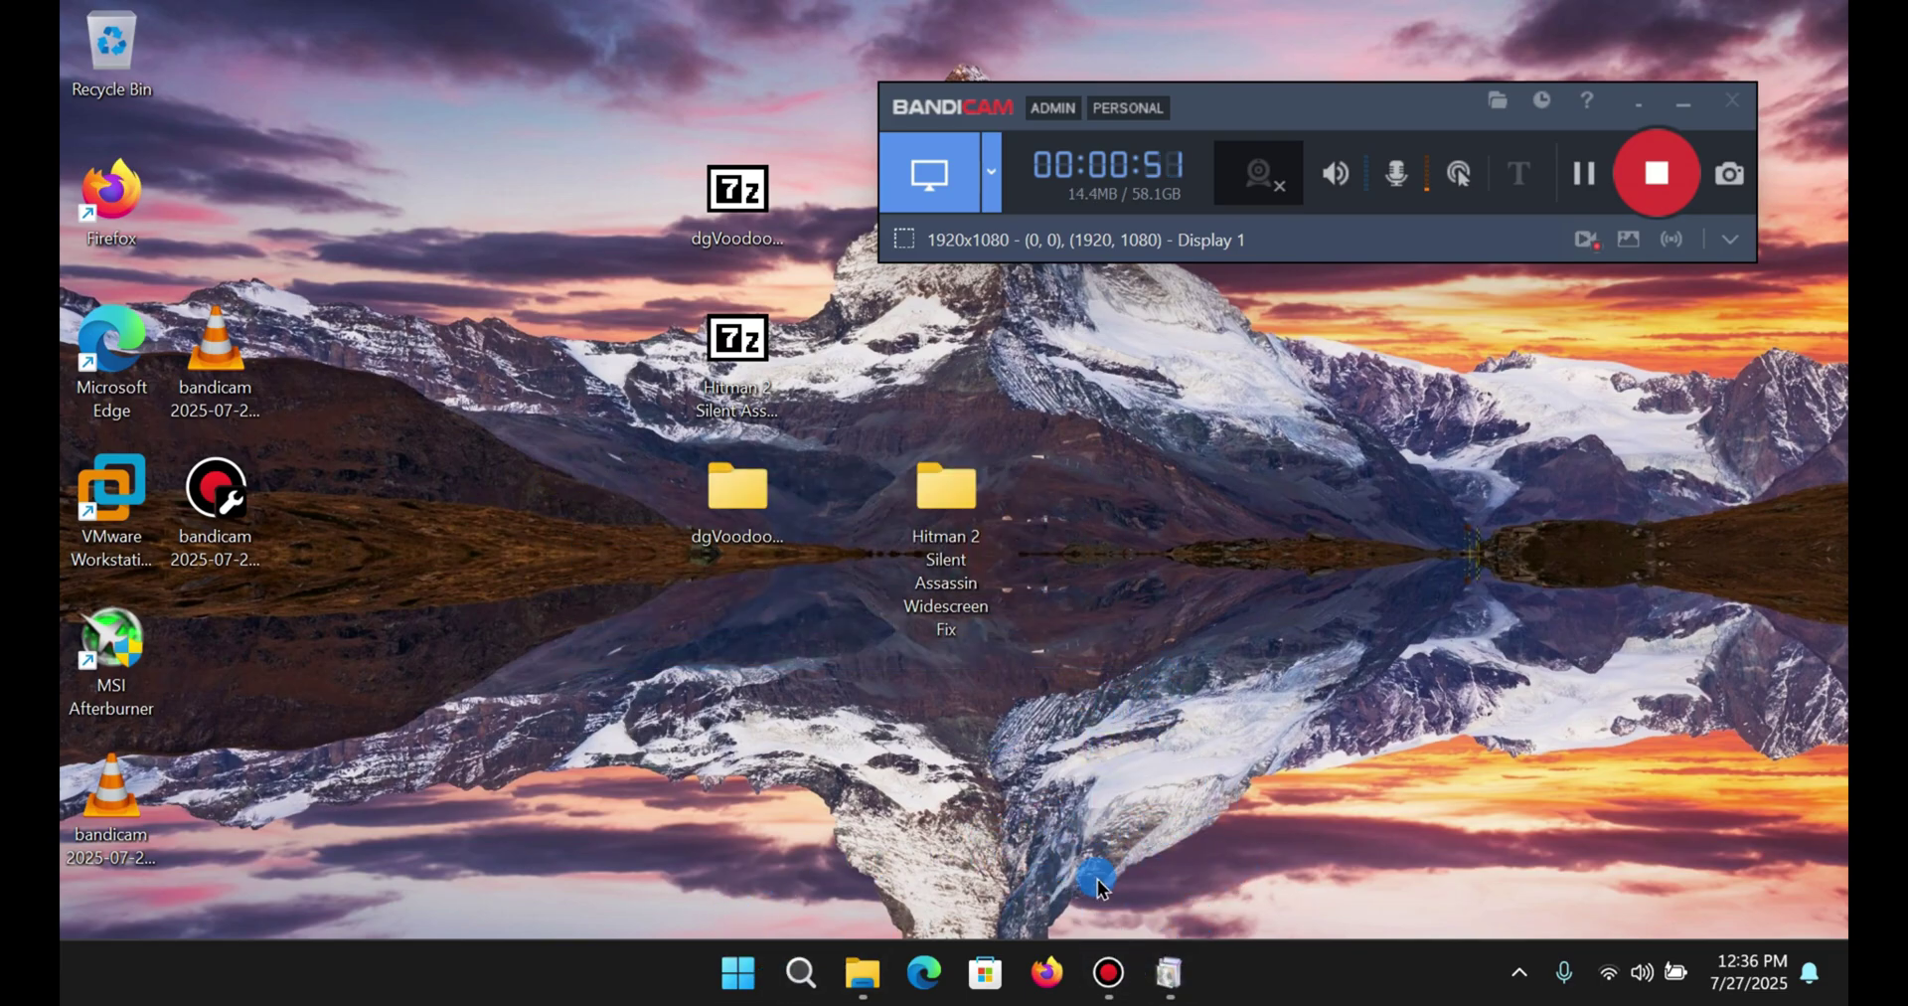
Step: Turn Legacy Components off and on again in Windows Features, leaving it enabled, and apply the settings
left_click(1170, 969)
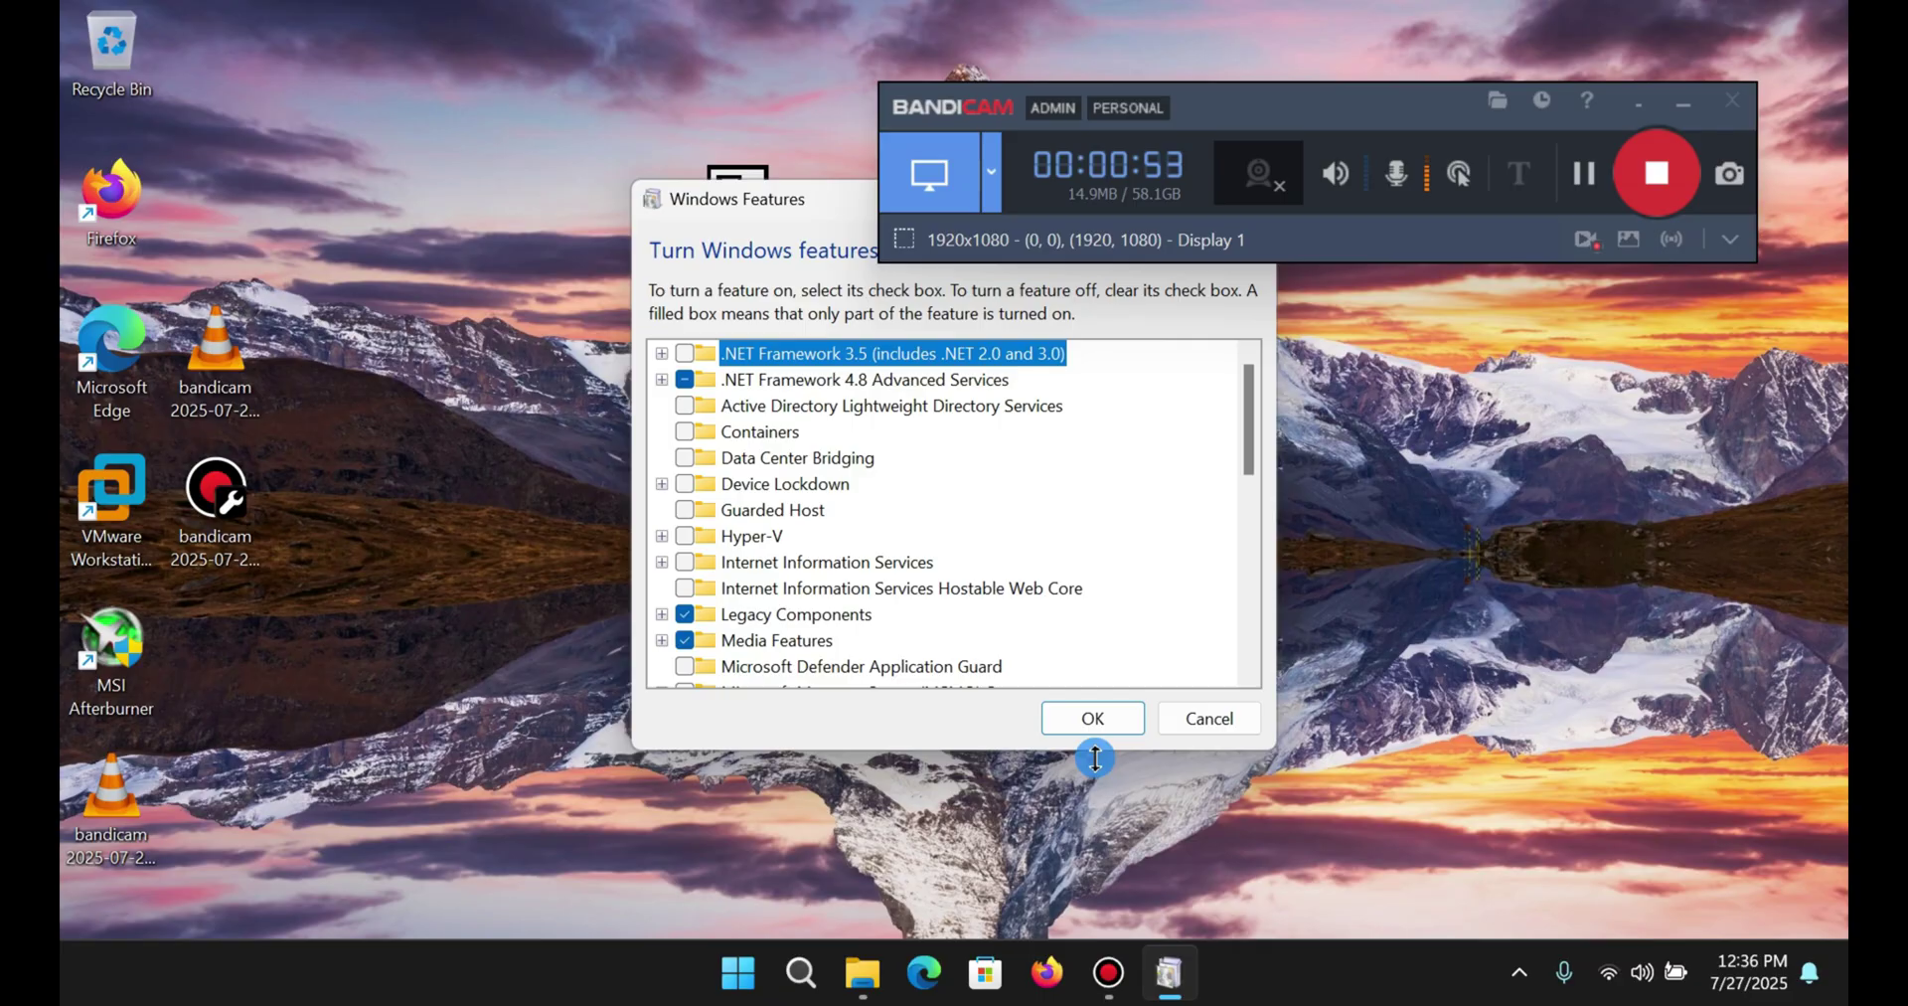
left_click(1635, 101)
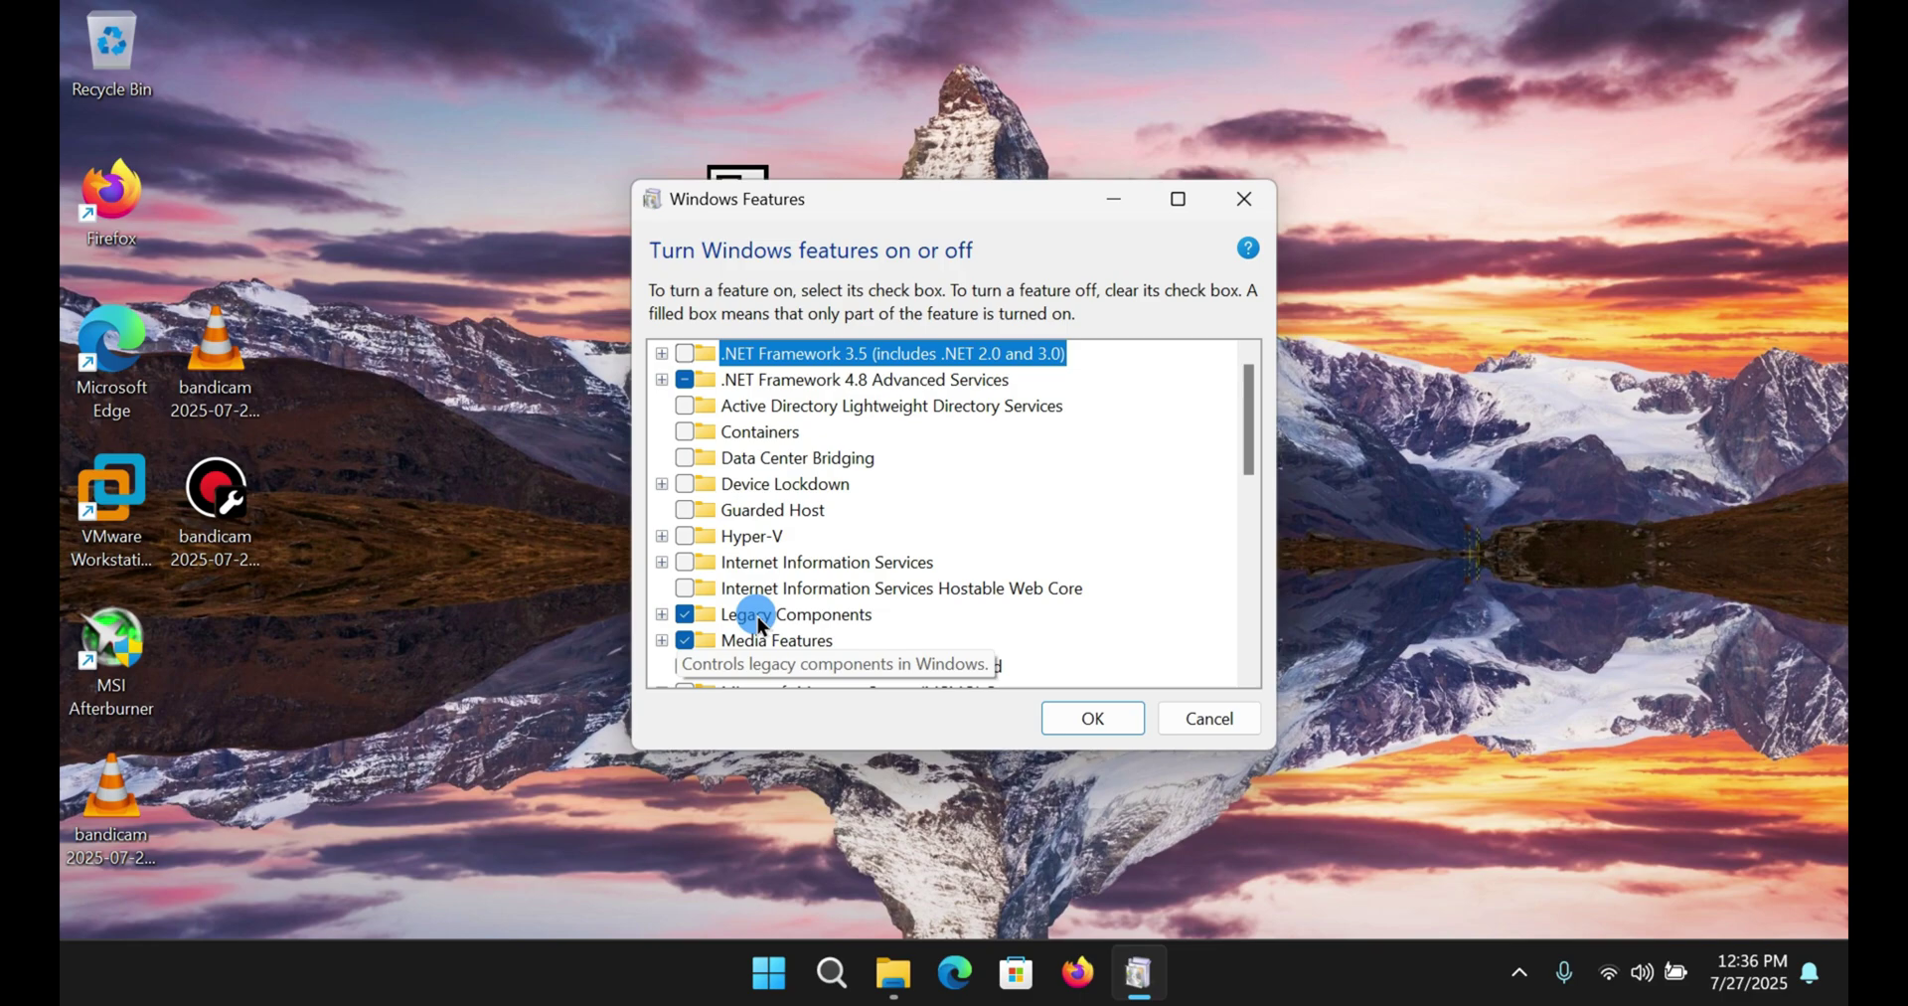
left_click(692, 616)
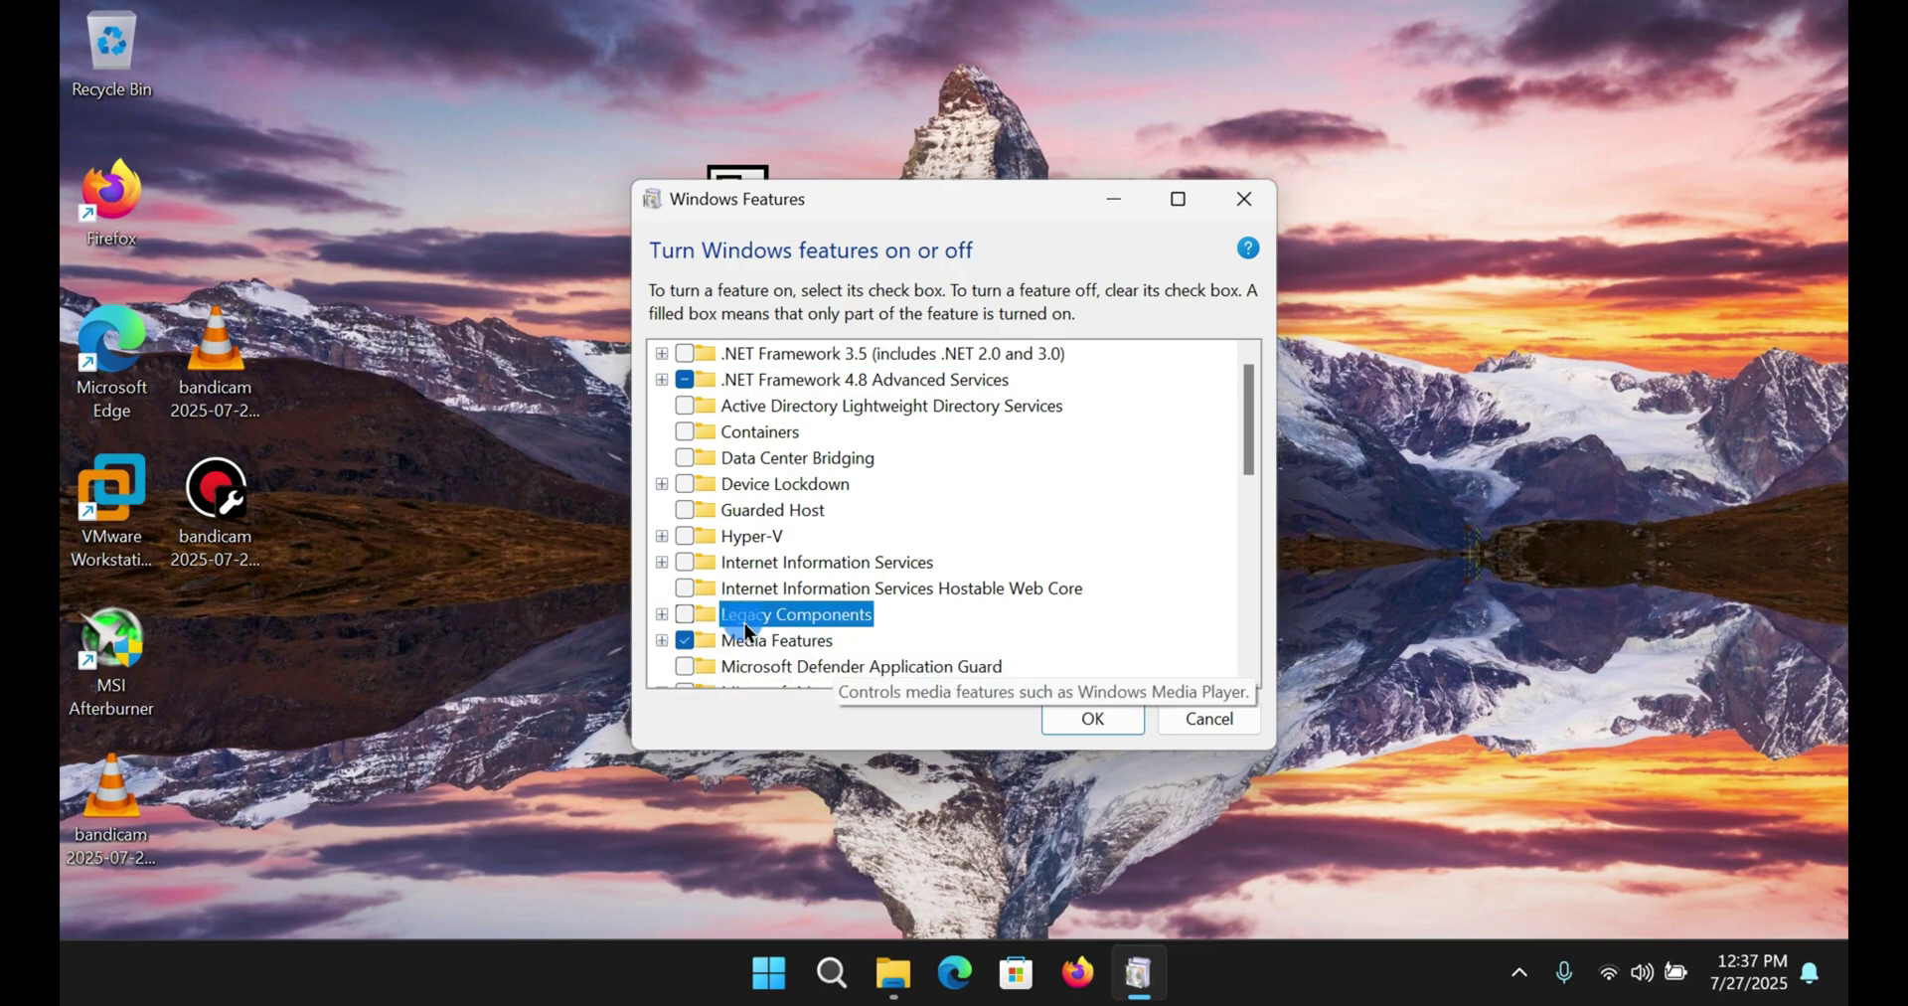
left_click(685, 614)
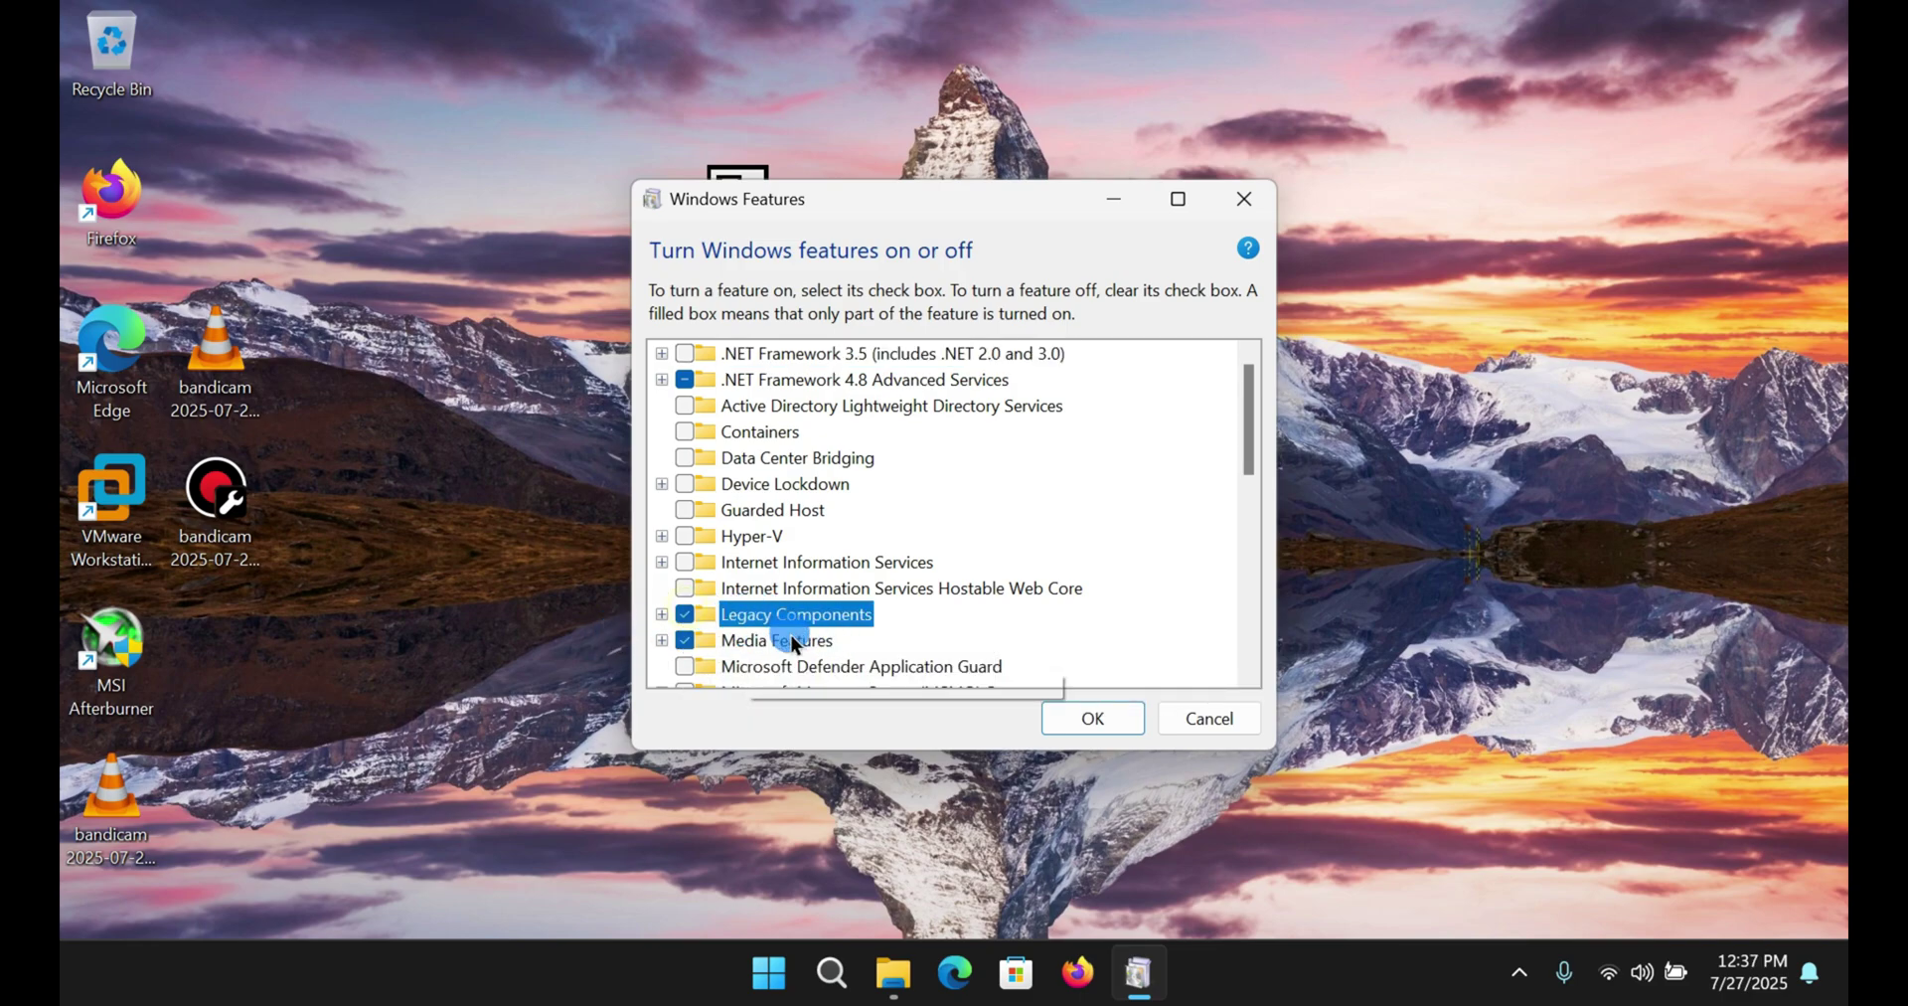
left_click(1094, 719)
left_click_drag(1167, 494, 1203, 567)
left_click_drag(949, 492, 969, 398)
left_click_drag(983, 468, 969, 556)
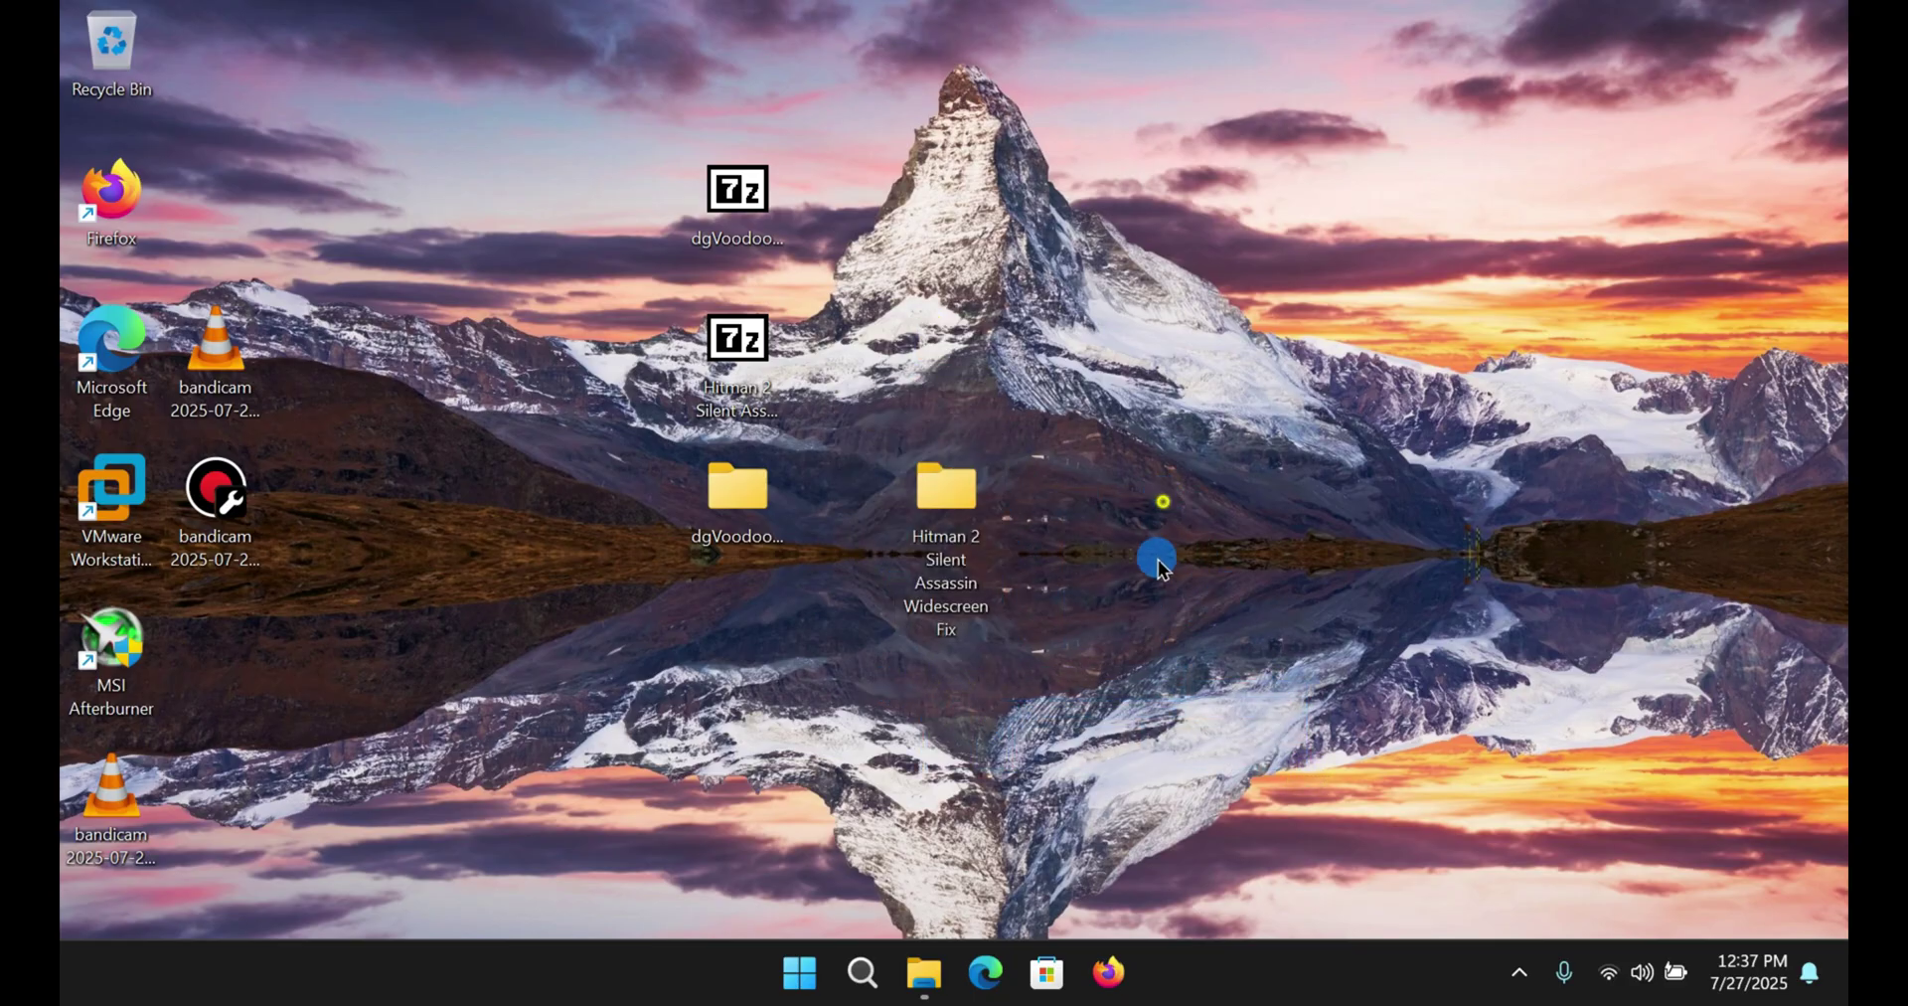
left_click_drag(1163, 502, 624, 541)
left_click_drag(490, 600, 850, 708)
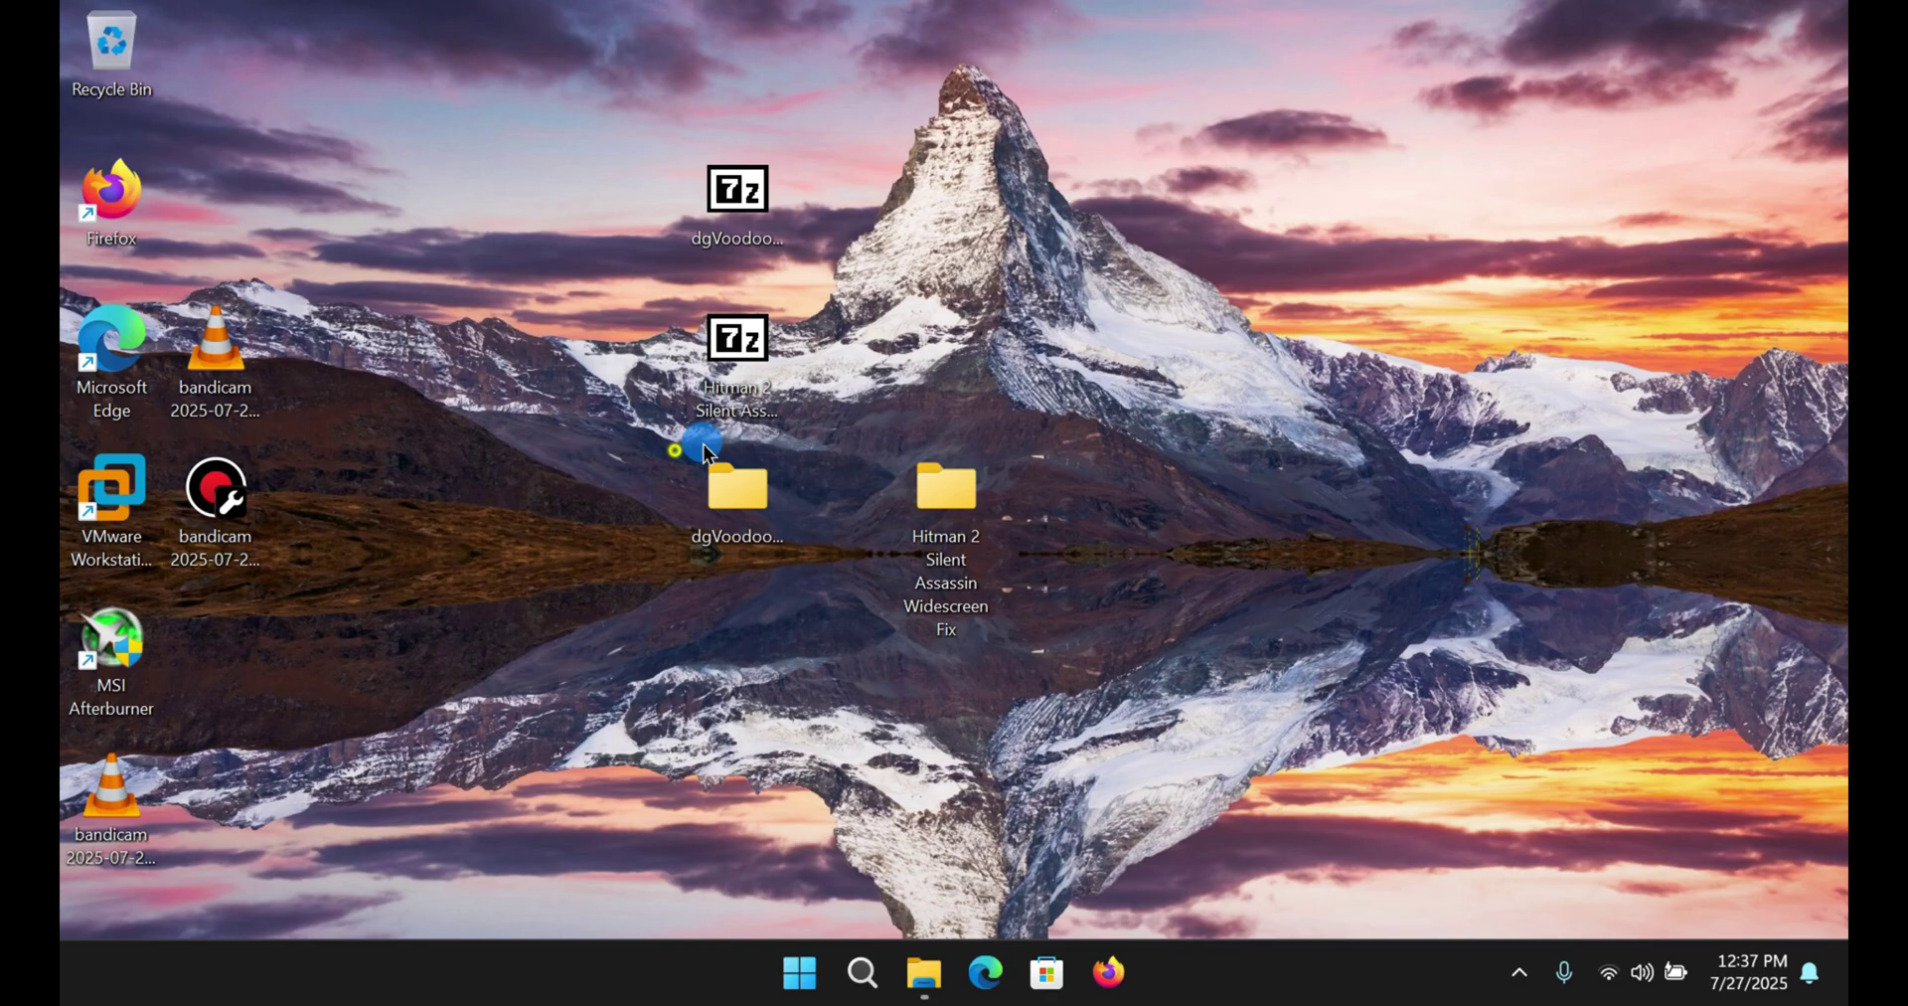
left_click_drag(657, 456, 1129, 670)
left_click_drag(922, 862, 801, 582)
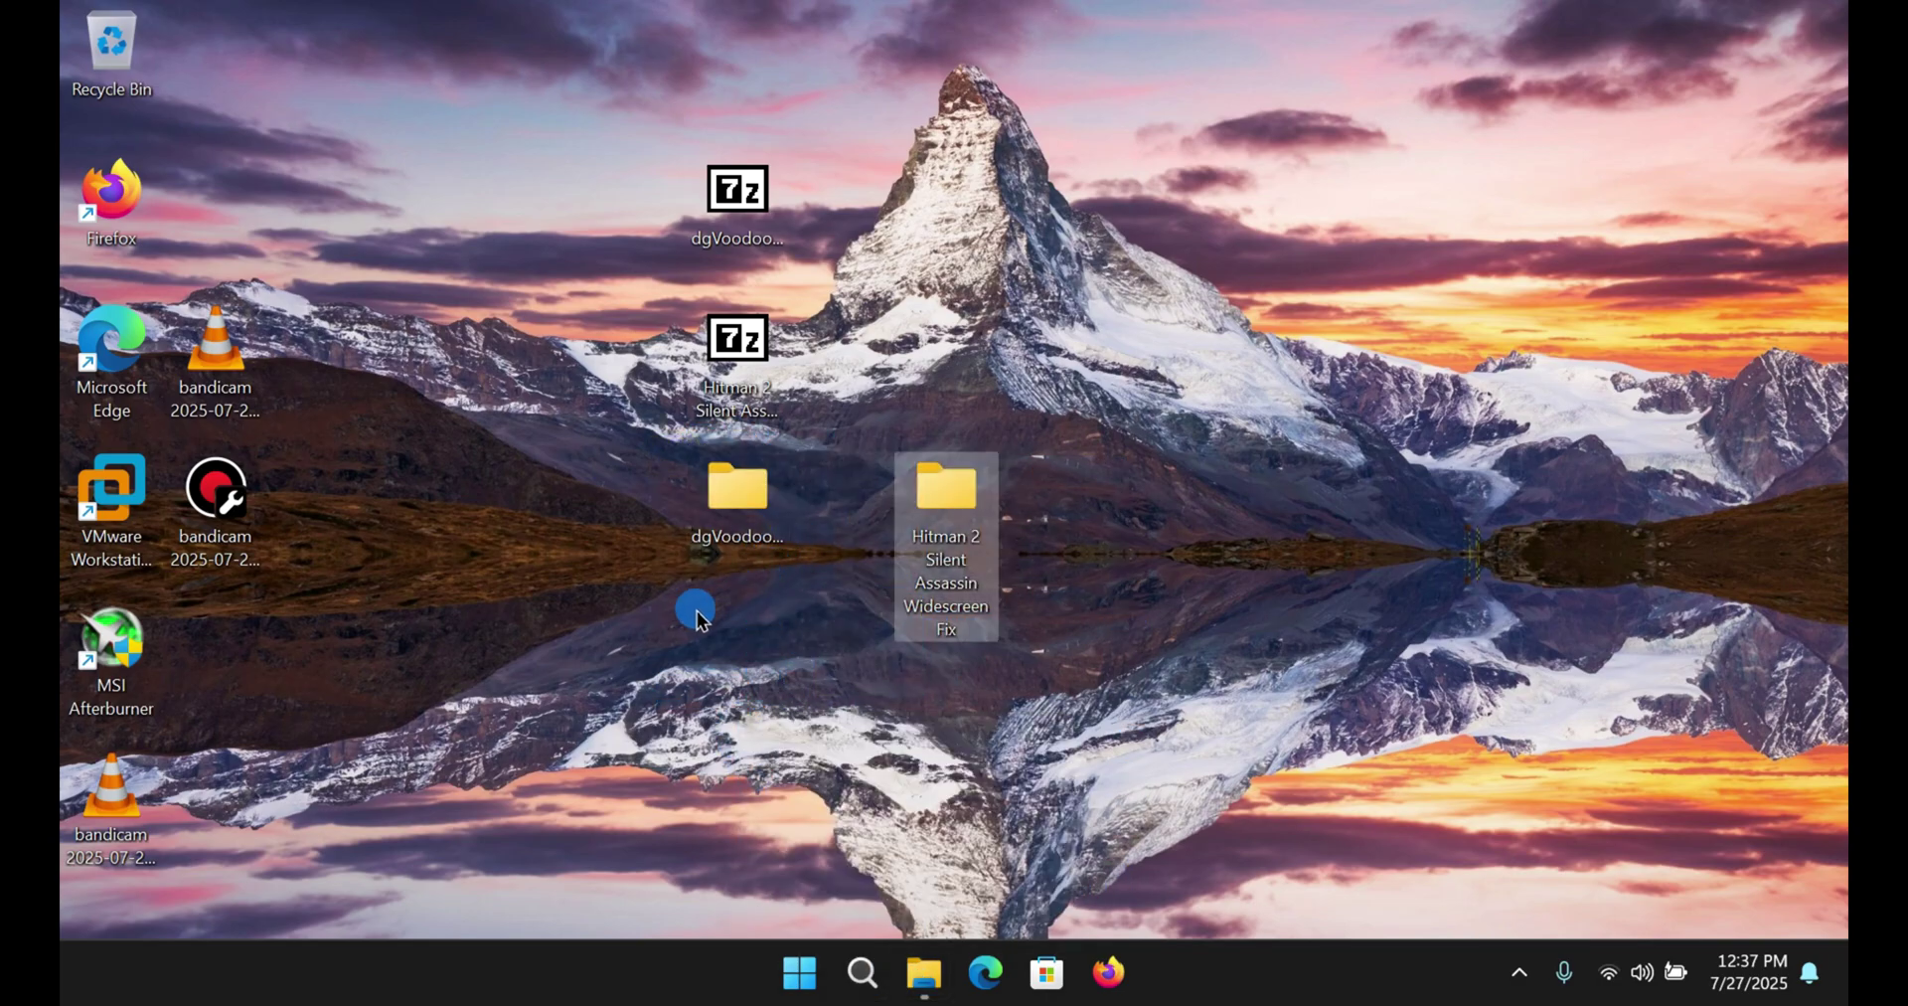
left_click_drag(696, 610, 741, 522)
left_click_drag(677, 658, 739, 567)
Step: Copy all files and folders inside the dgVoodoo2_86_2 folder on the desktop
left_click(736, 494)
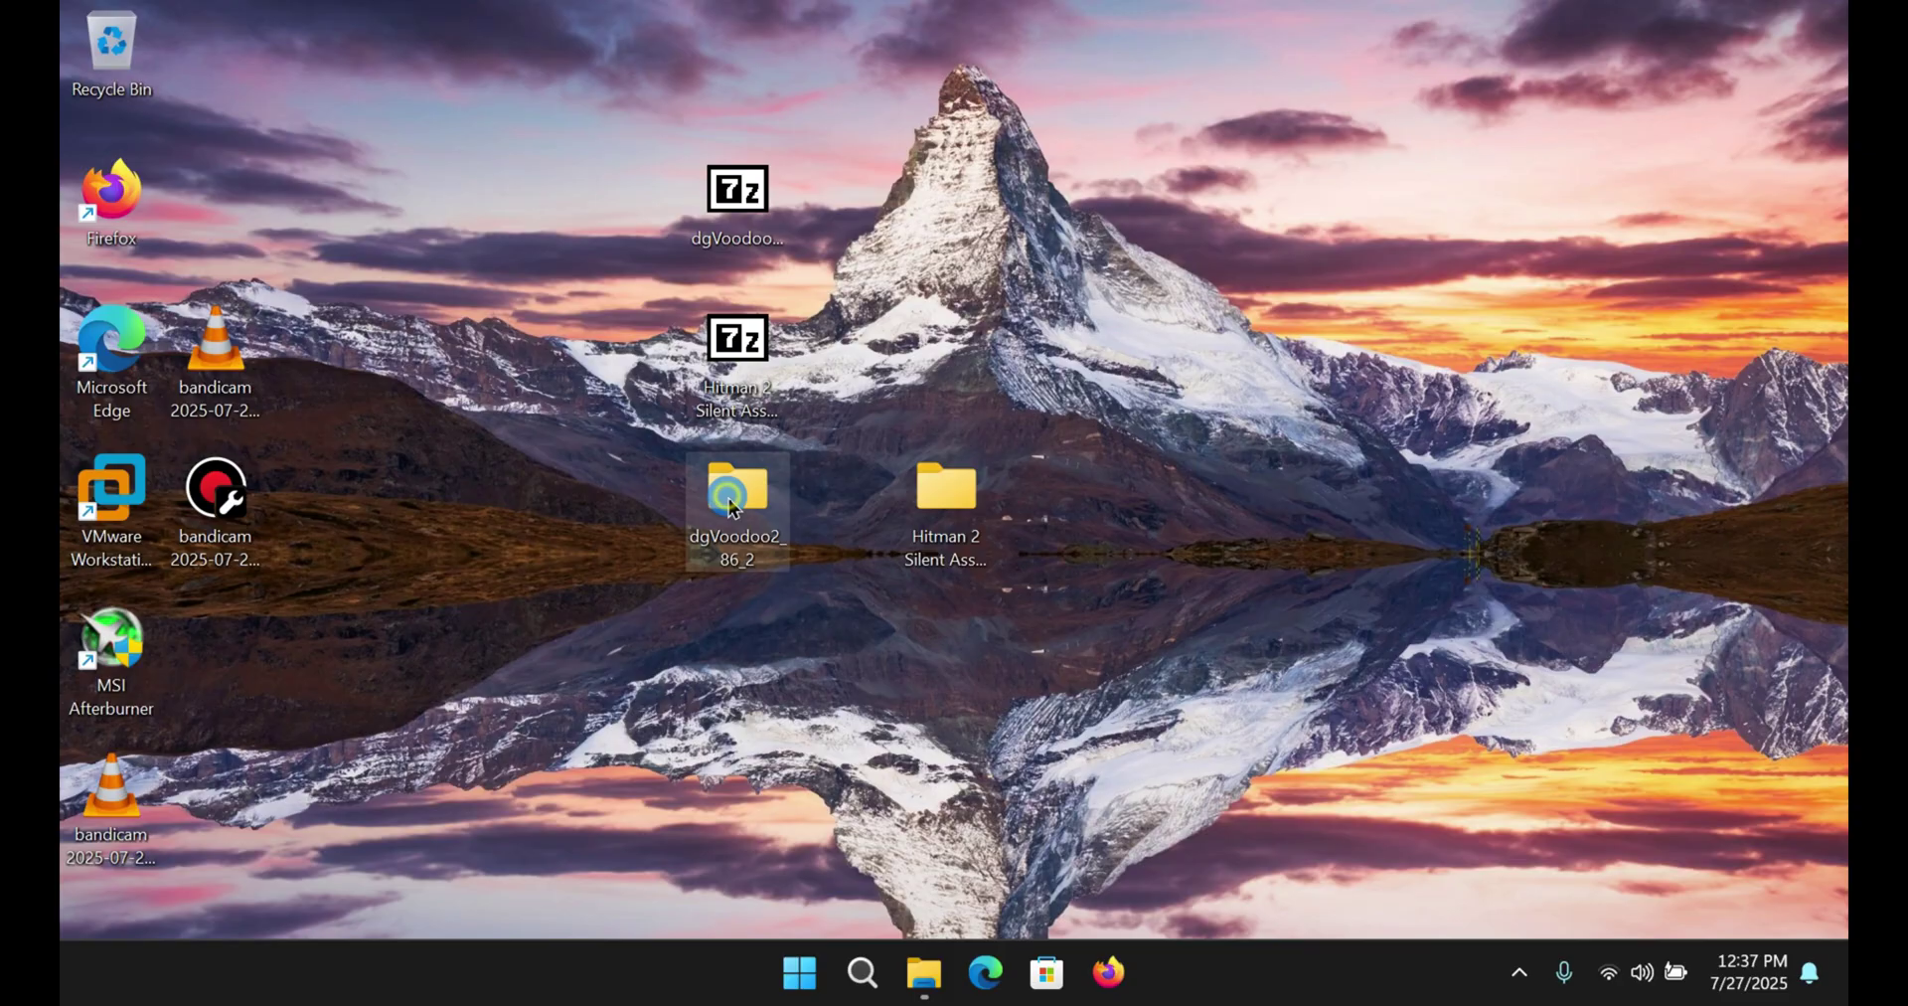
left_click(800, 527)
left_click(851, 750)
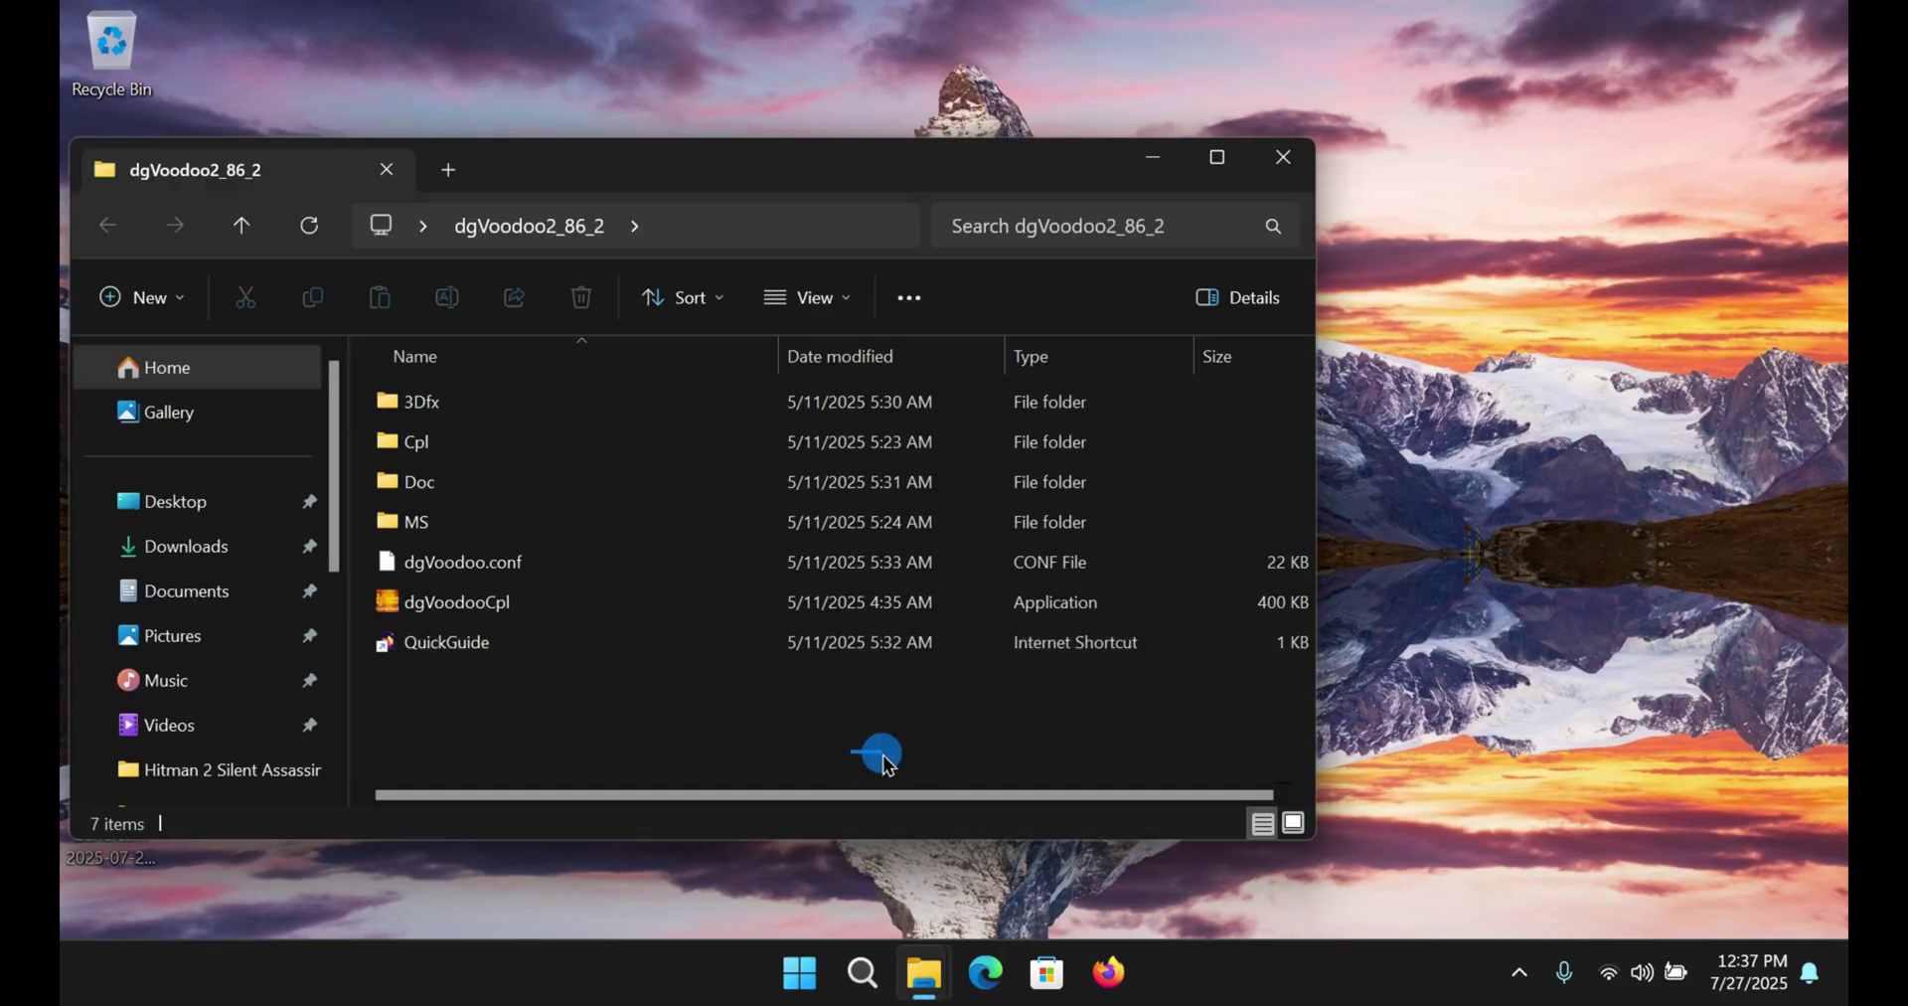
left_click_drag(887, 765, 273, 17)
right_click(592, 478)
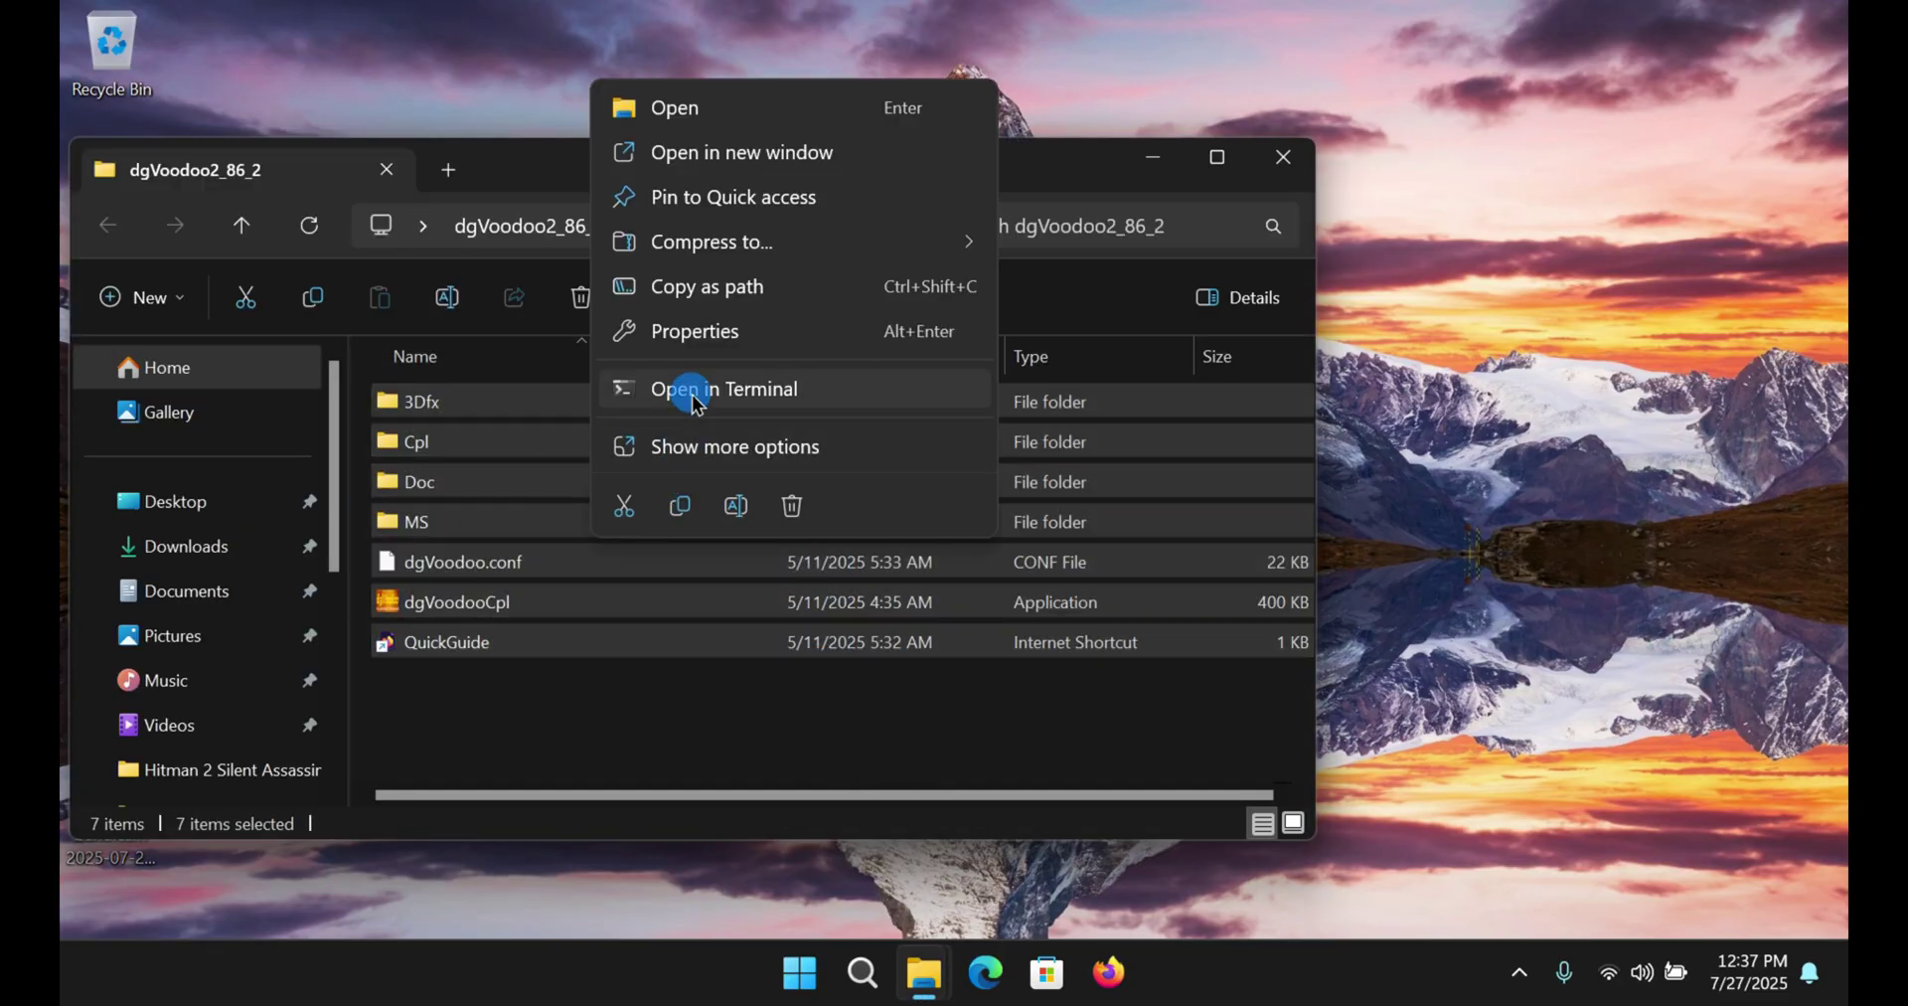
left_click(680, 506)
Step: Switch to the GOG Games folder window and open the Hitman 2 Silent Assassin folder
left_click(920, 991)
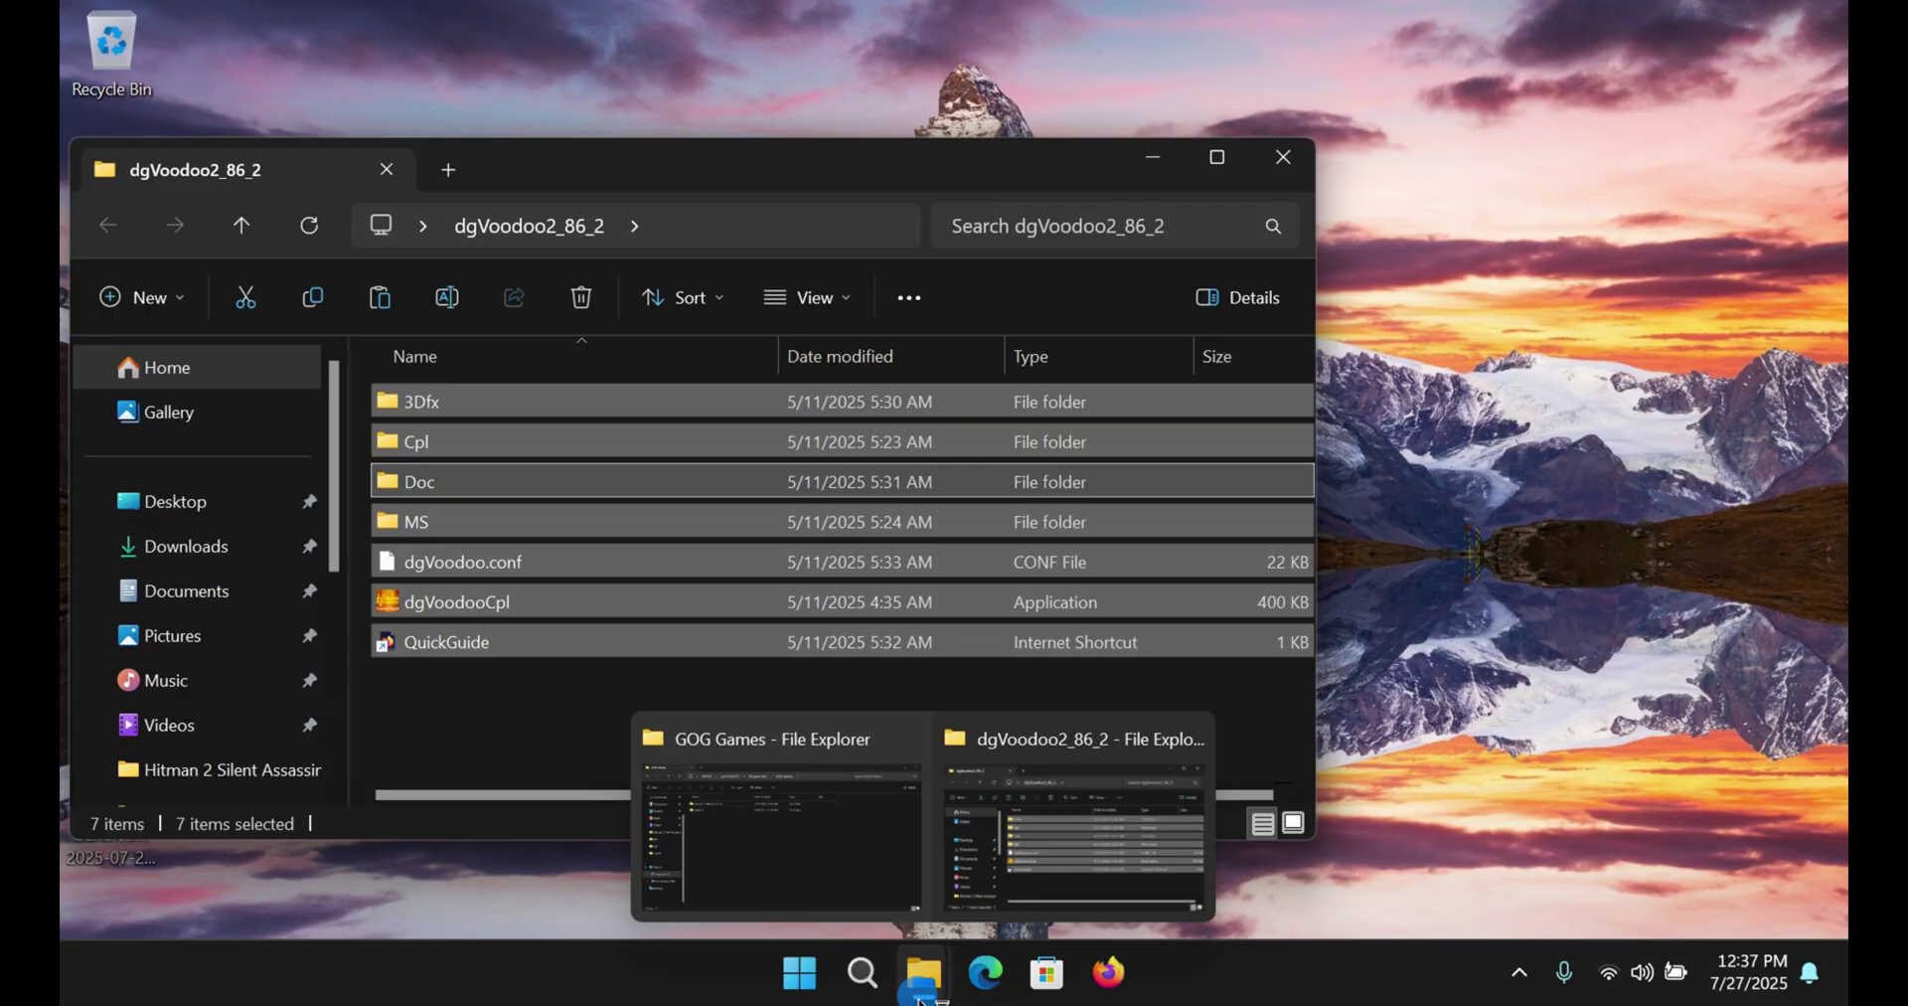
left_click(840, 809)
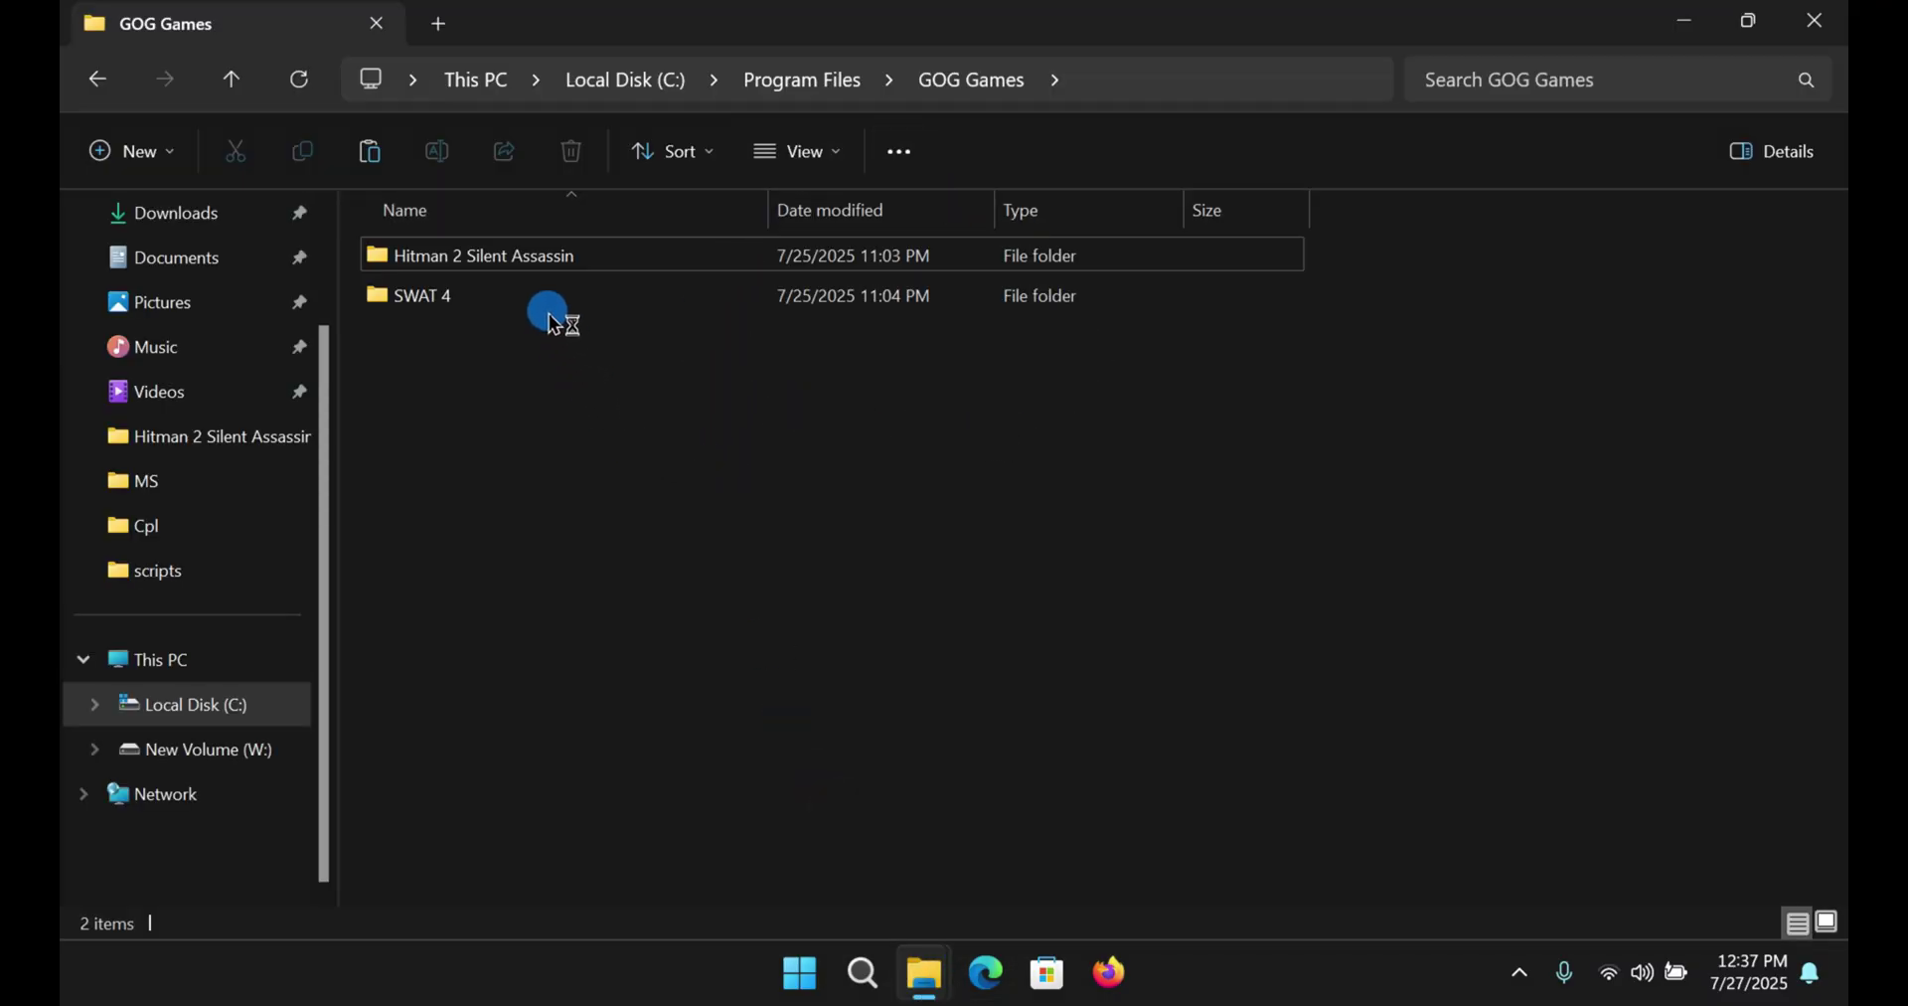
left_click(513, 264)
left_click_drag(686, 413, 532, 374)
left_click(544, 252)
double_click(550, 261)
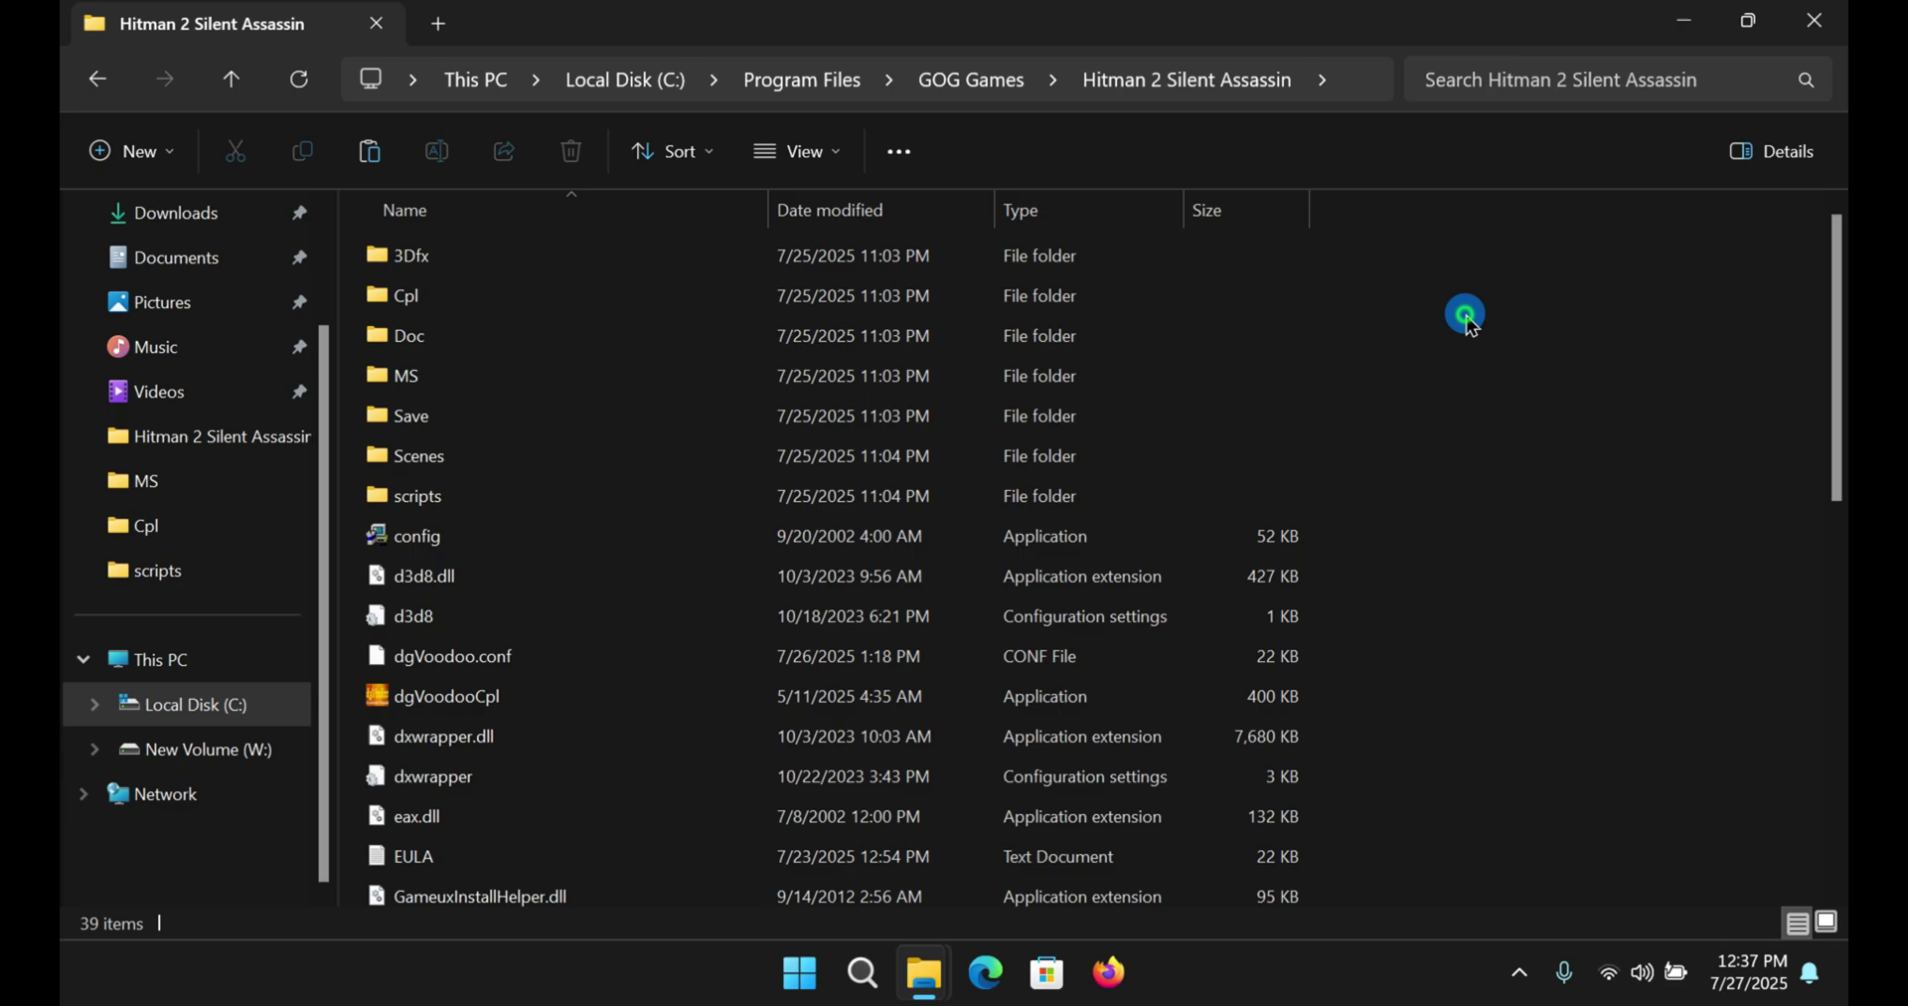
Step: Paste the dgVoodoo files into the game folder, replacing existing files and granting administrator permission for all items
right_click(1468, 386)
left_click(1493, 346)
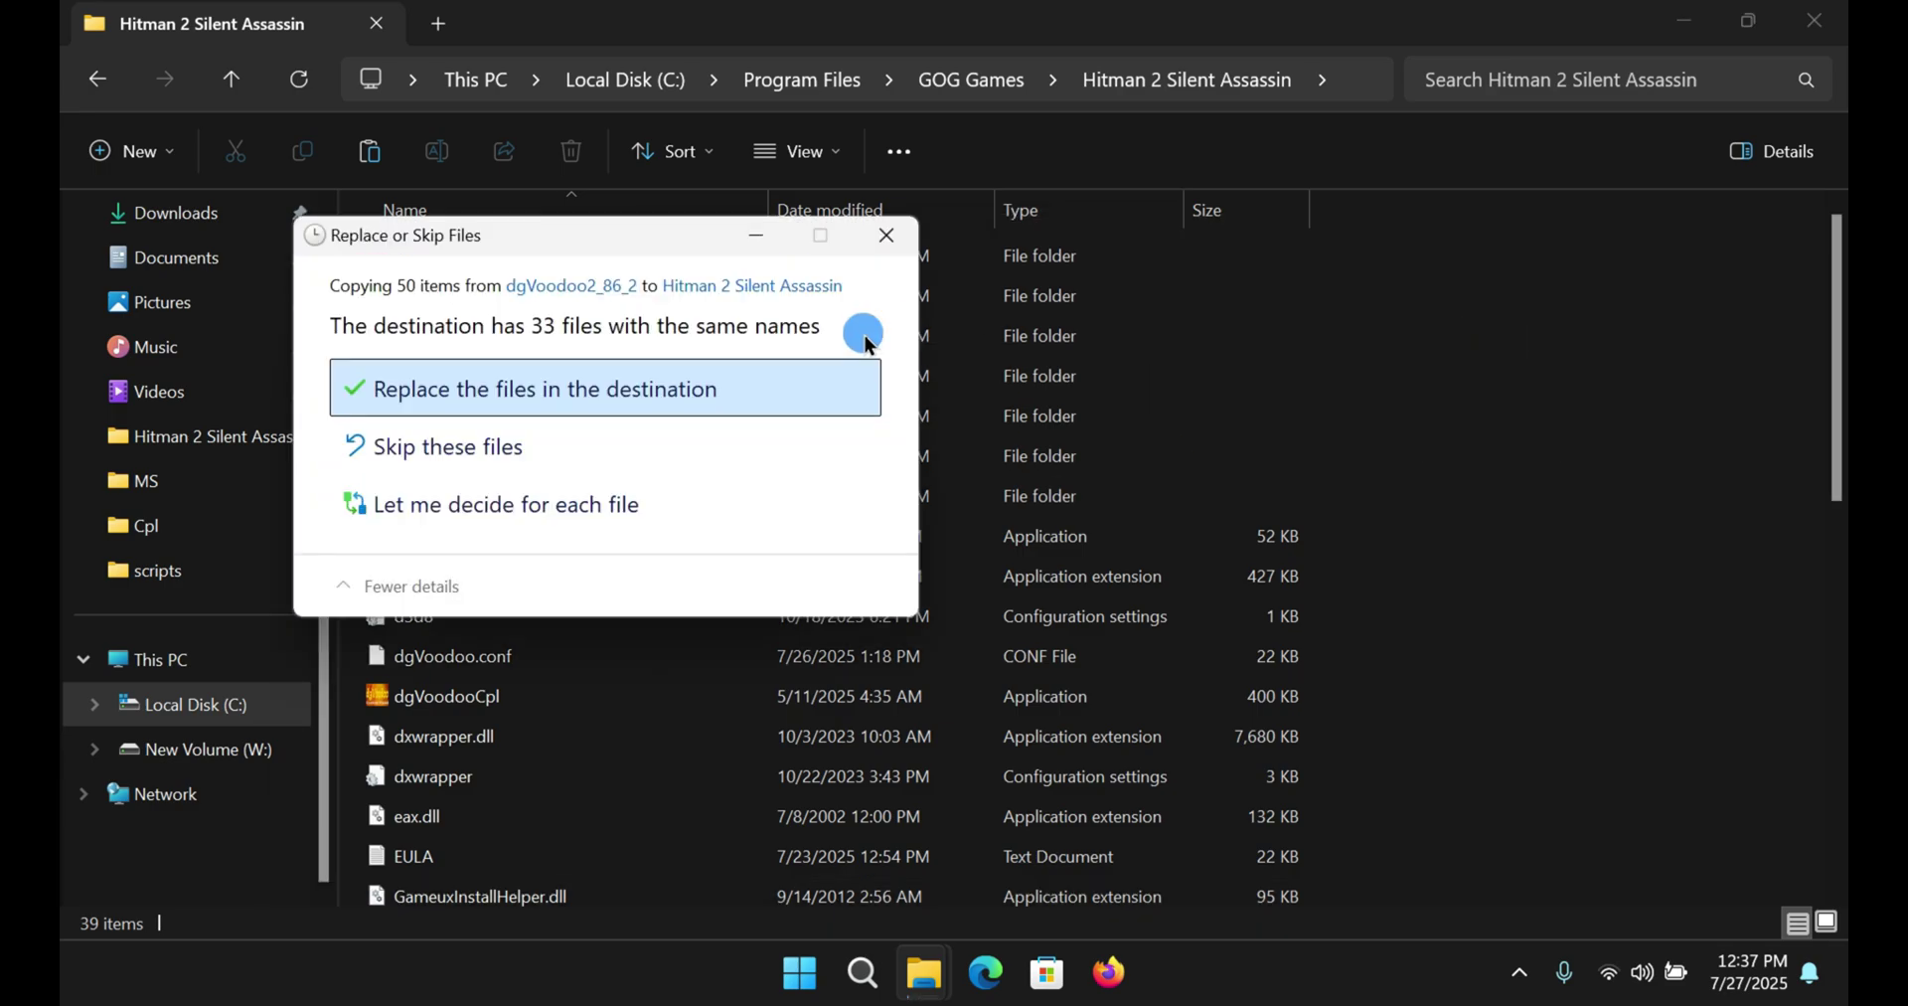
left_click(577, 390)
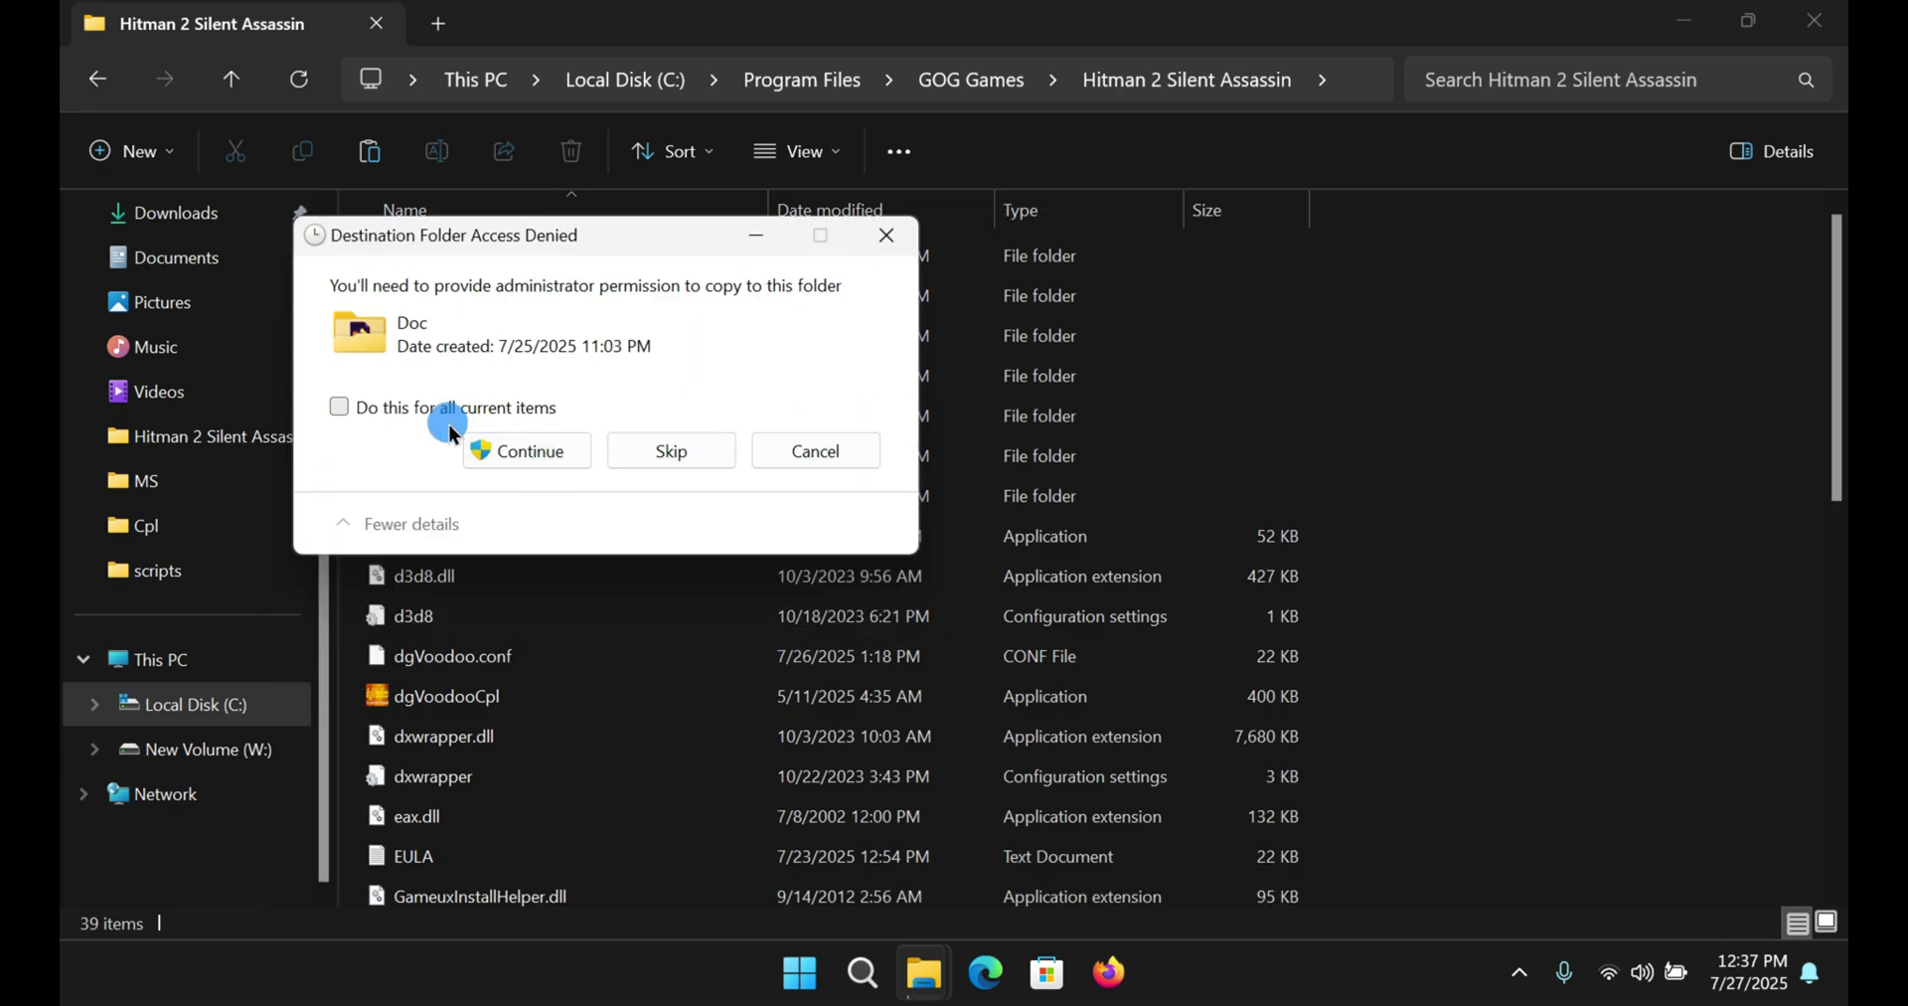
left_click(443, 410)
left_click(505, 452)
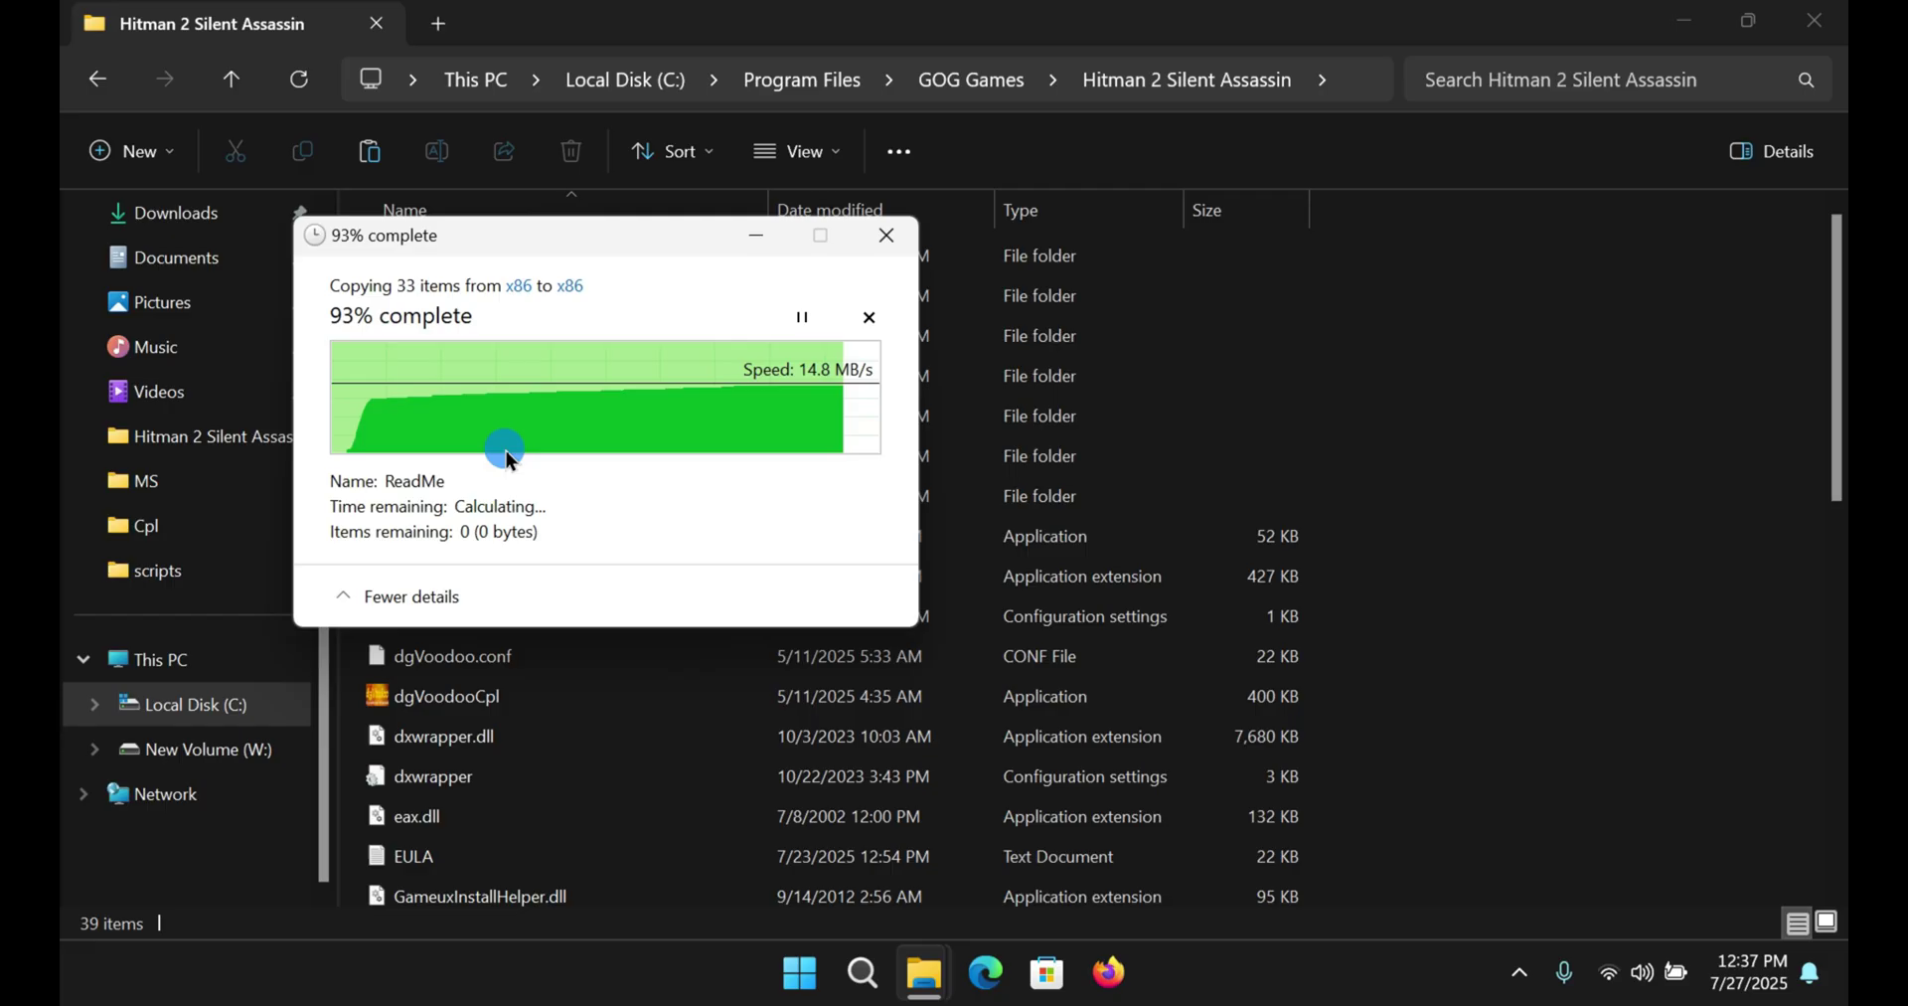
left_click(1533, 380)
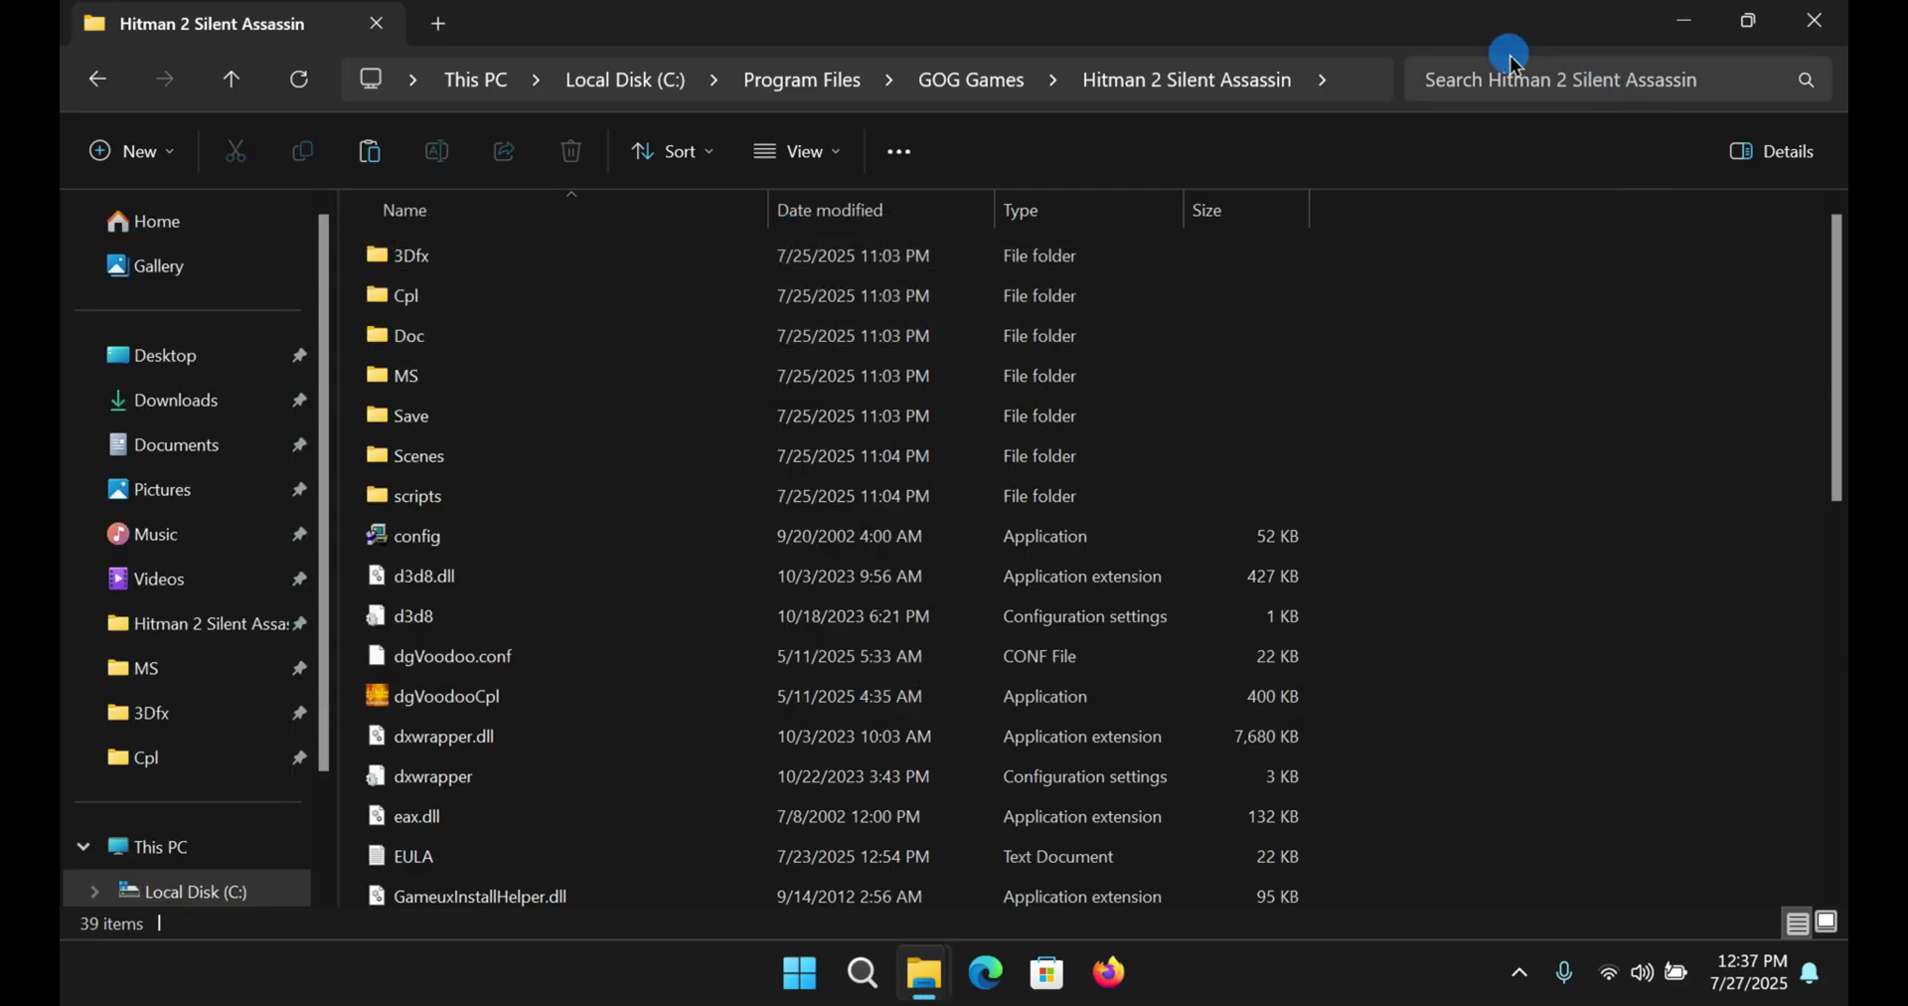
Step: Close the dgVoodoo2_86_2 folder window and move the restored game folder window aside to expose the desktop folders
left_click_drag(1401, 12, 924, 296)
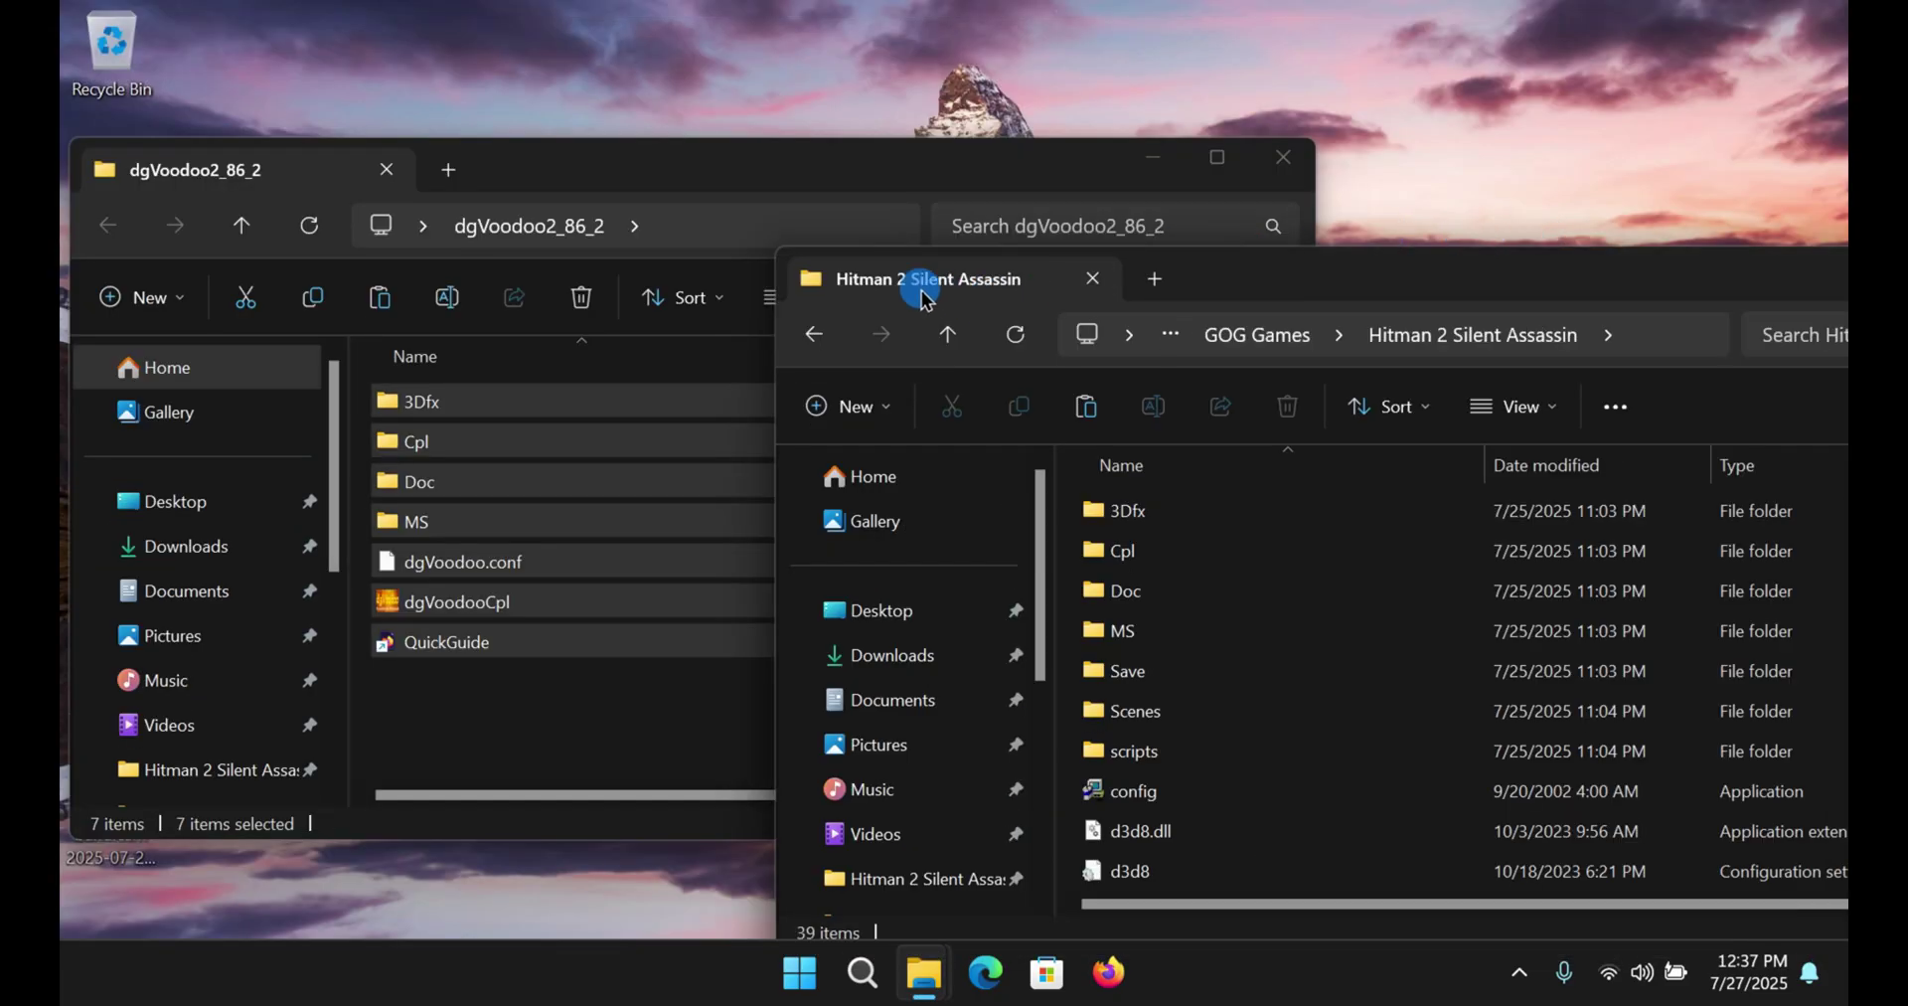
left_click(378, 175)
left_click_drag(1243, 273, 1457, 132)
Step: Copy everything in the desktop's Hitman 2 Silent Assassin Widescreen Fix folder and minimize its window
left_click_drag(917, 499, 941, 504)
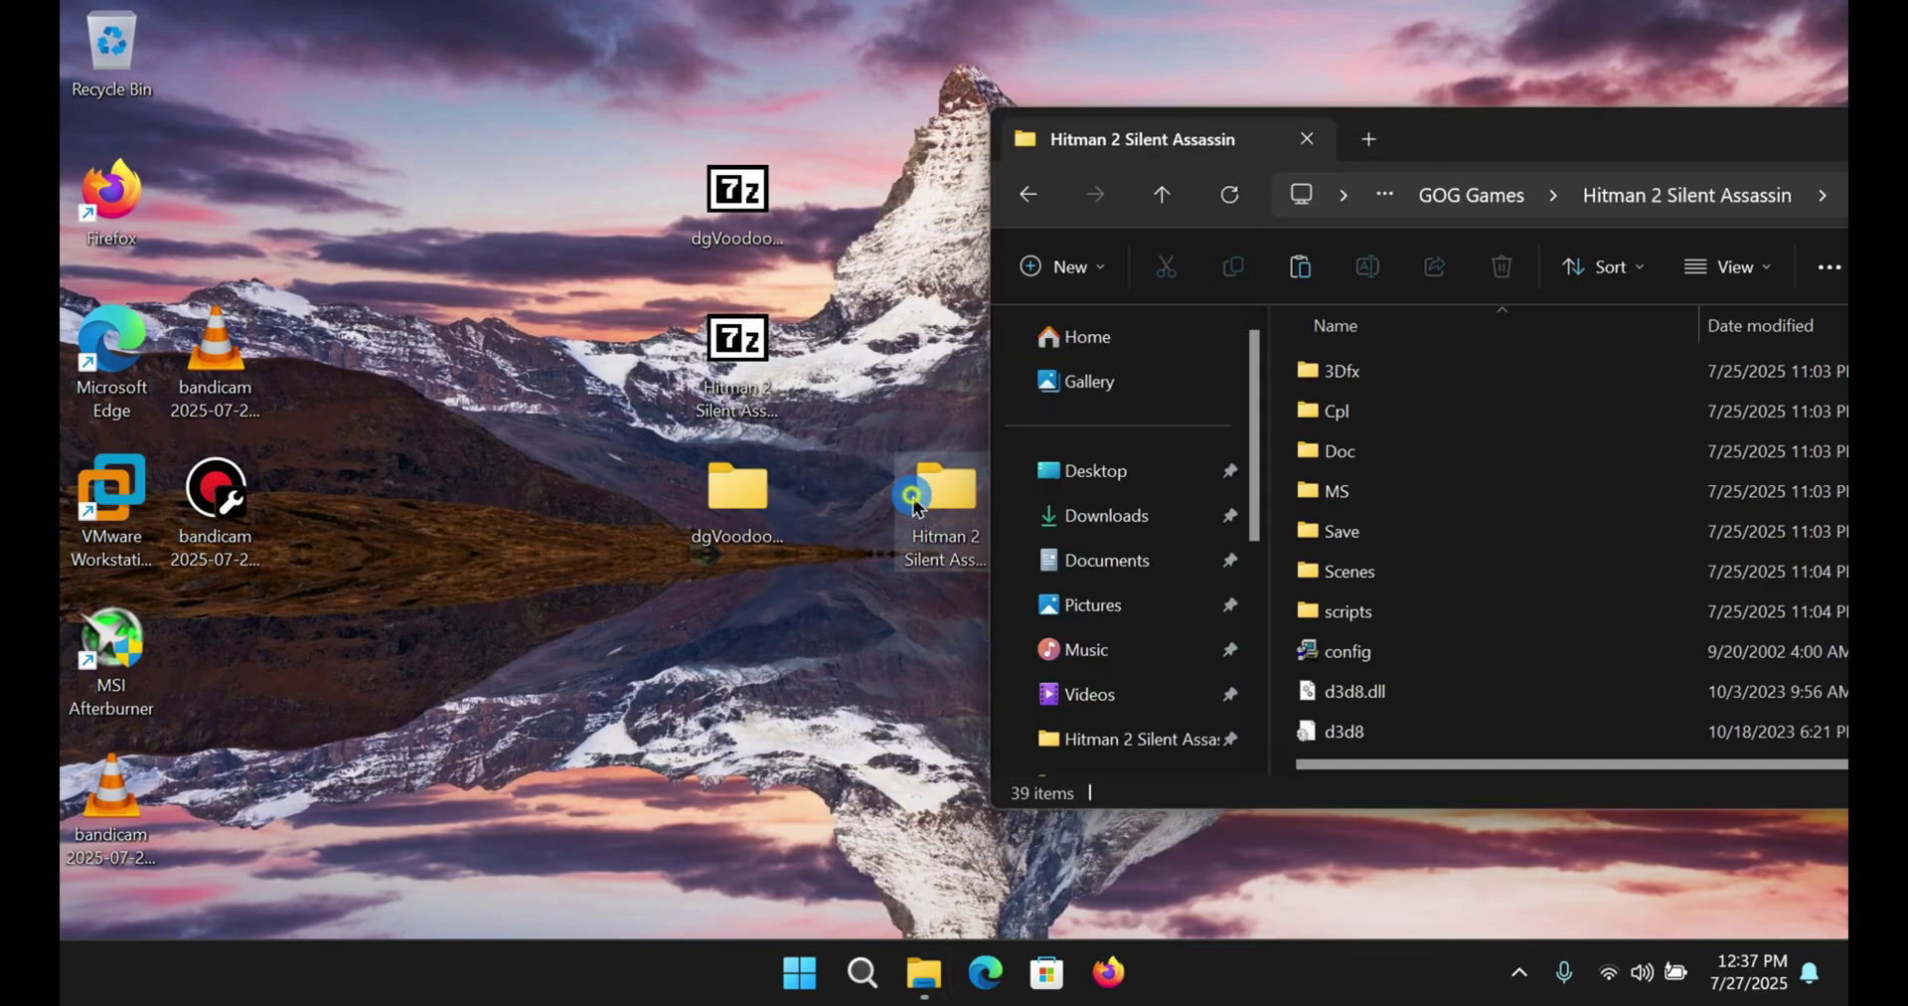
double_click(942, 505)
left_click_drag(736, 487, 442, 169)
right_click(522, 298)
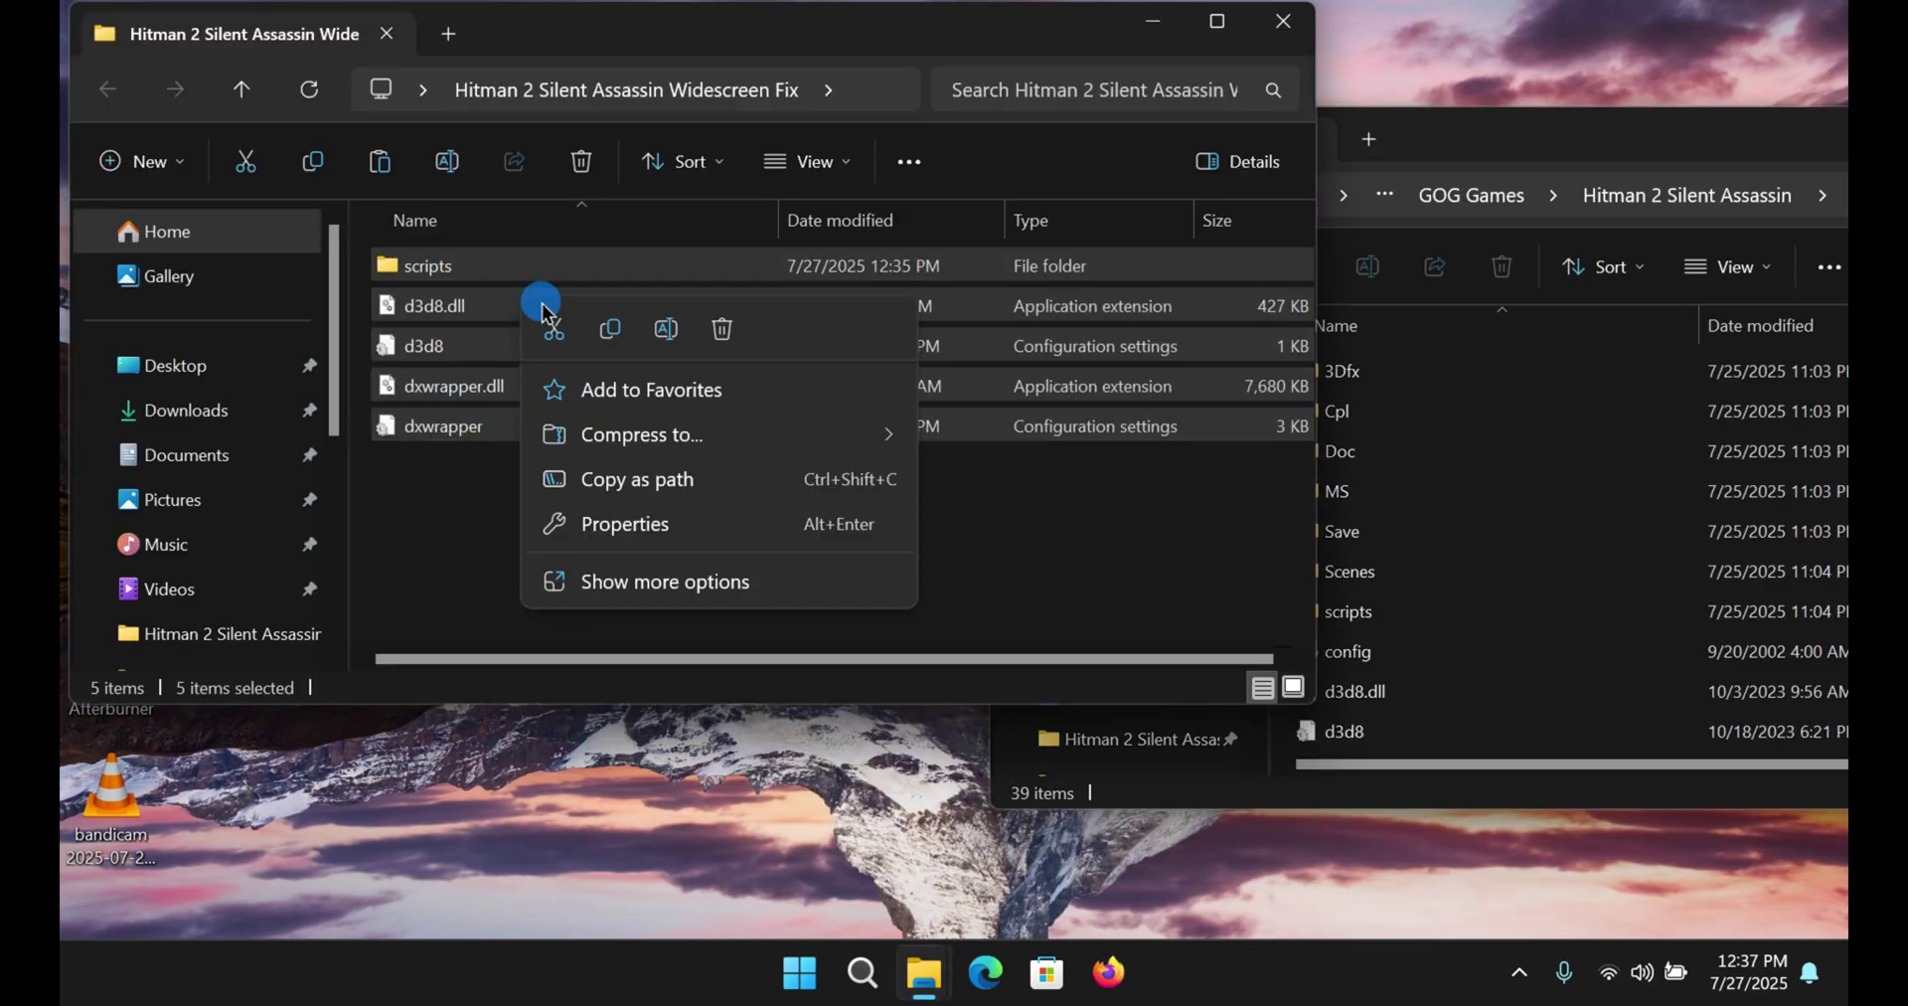
left_click_drag(652, 560, 477, 183)
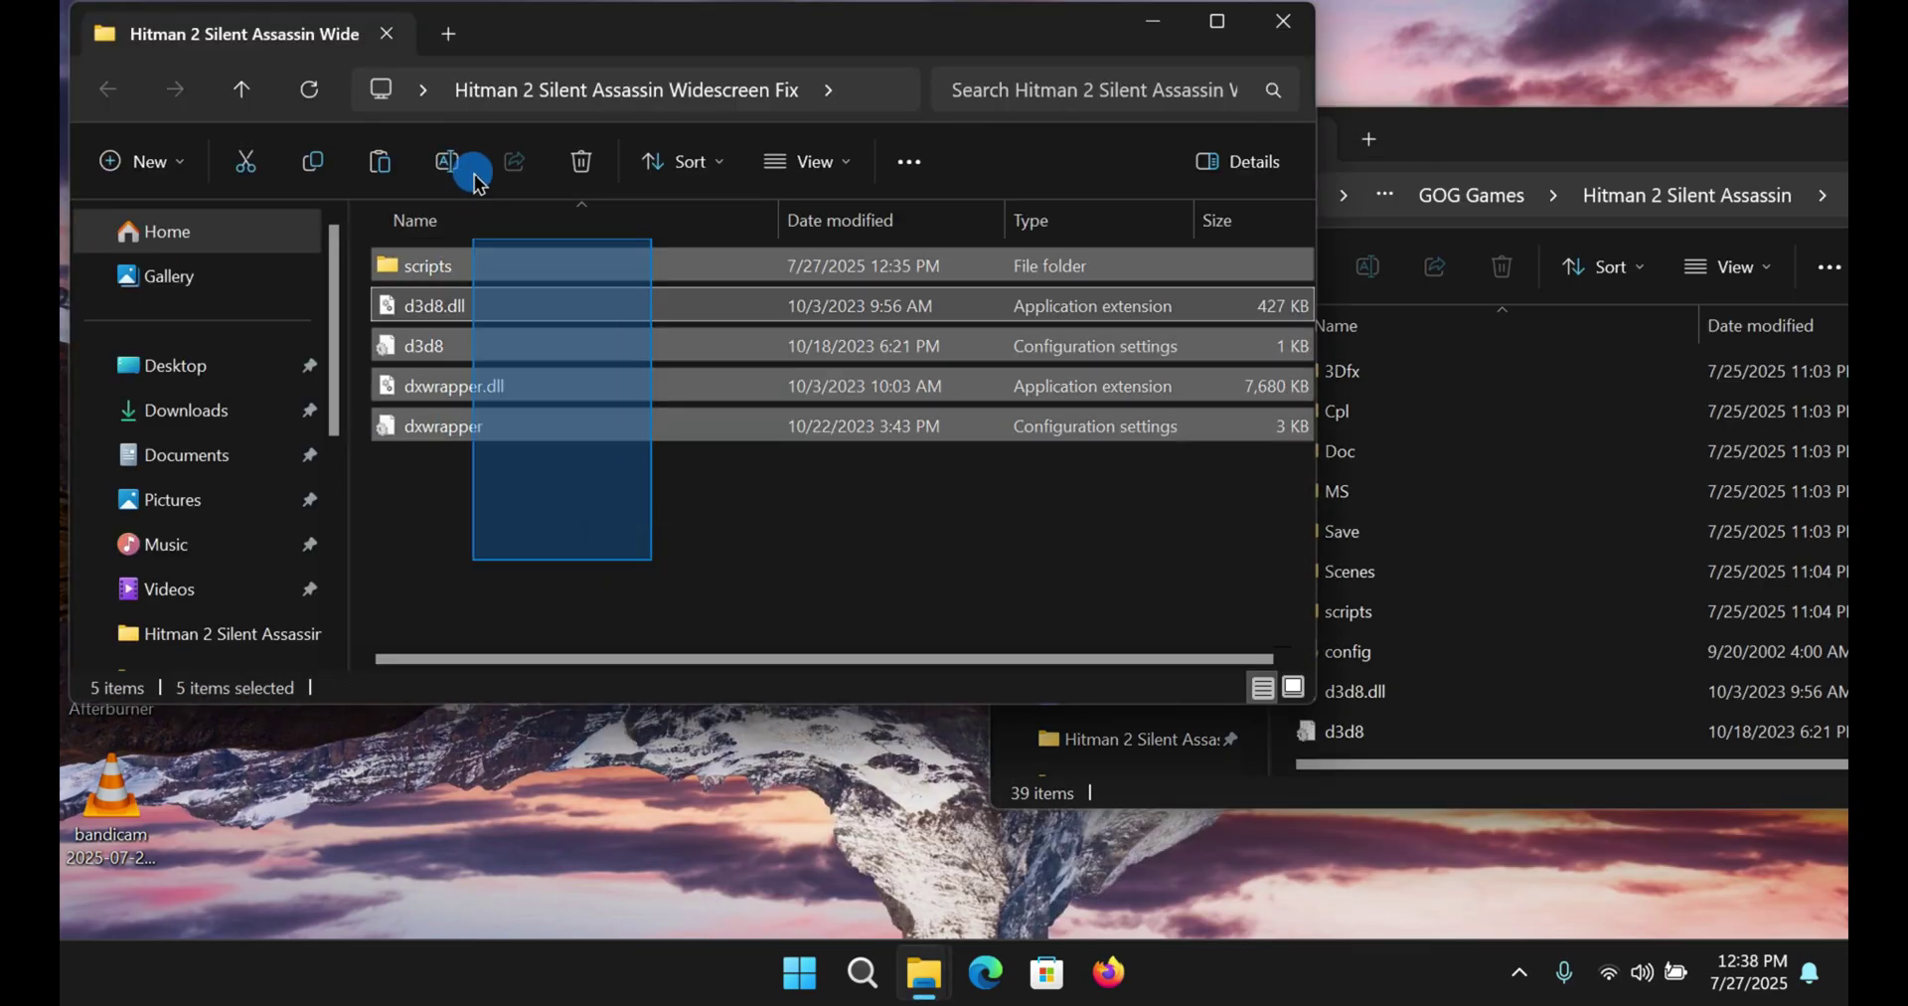
right_click(523, 266)
right_click(525, 274)
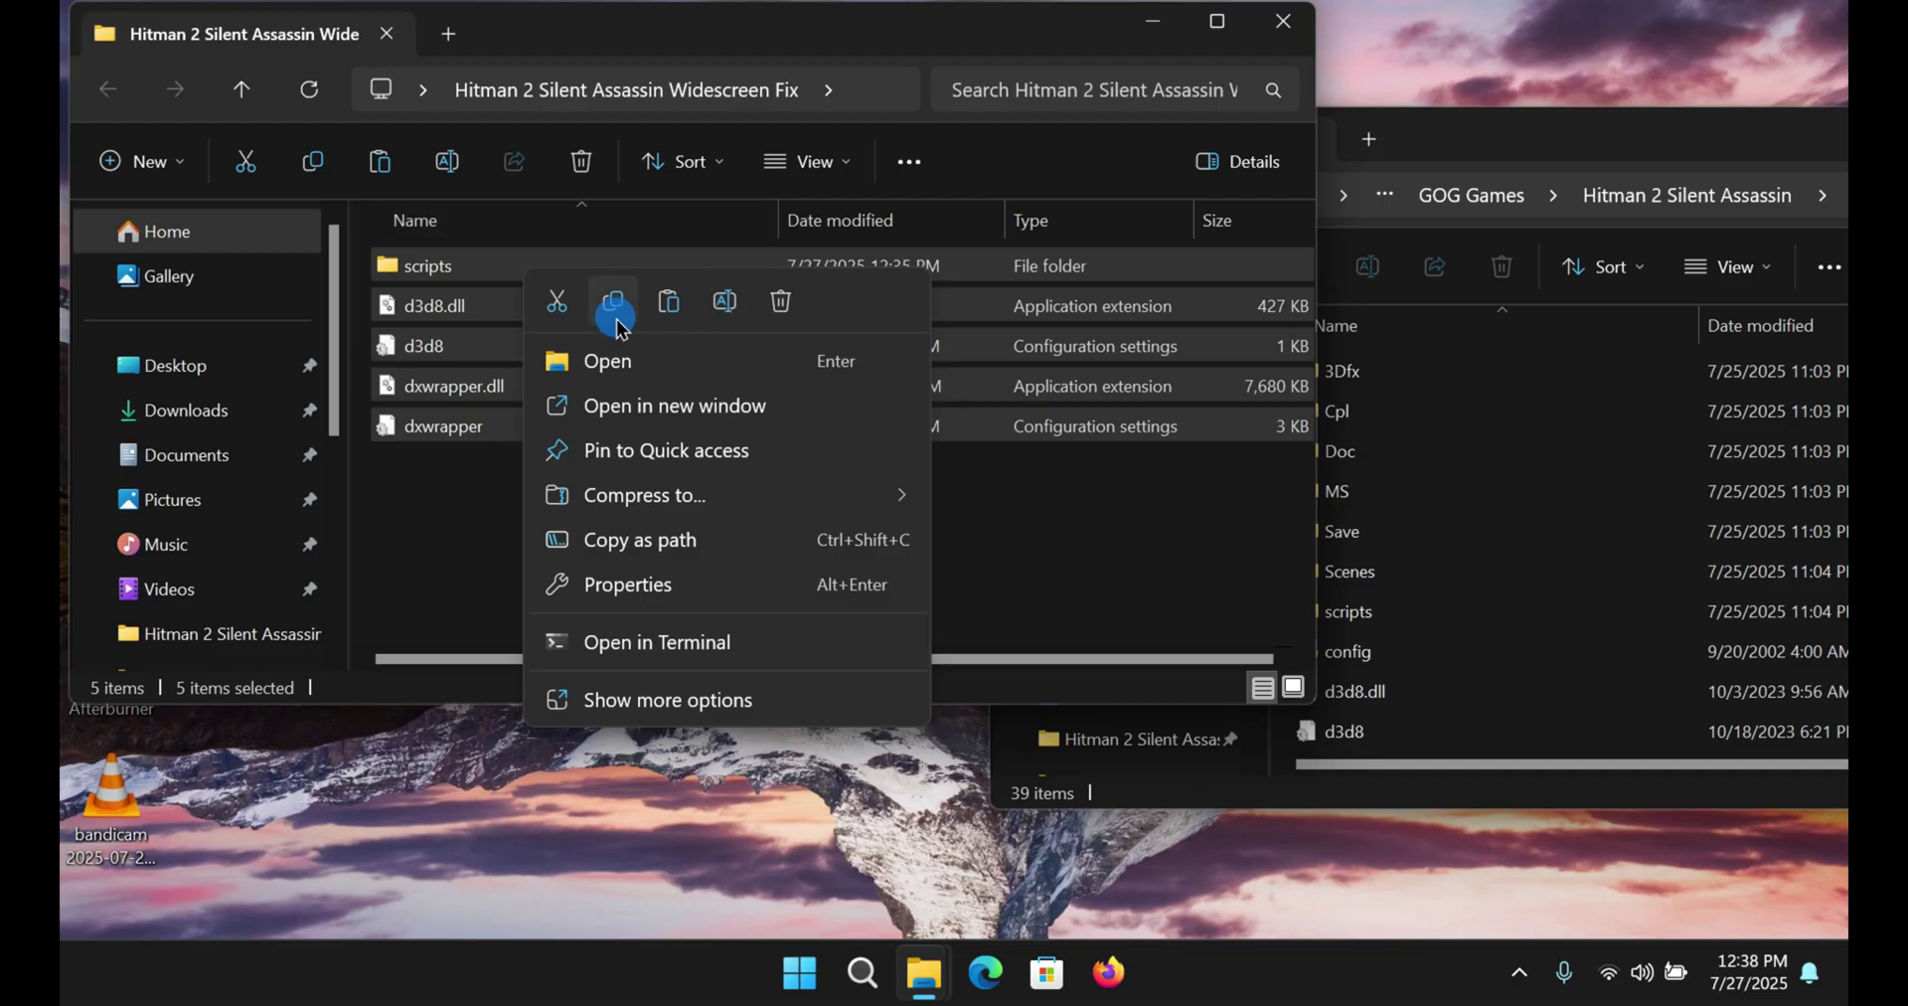
left_click_drag(469, 535, 468, 121)
left_click_drag(530, 527, 490, 454)
key("ctrl+a")
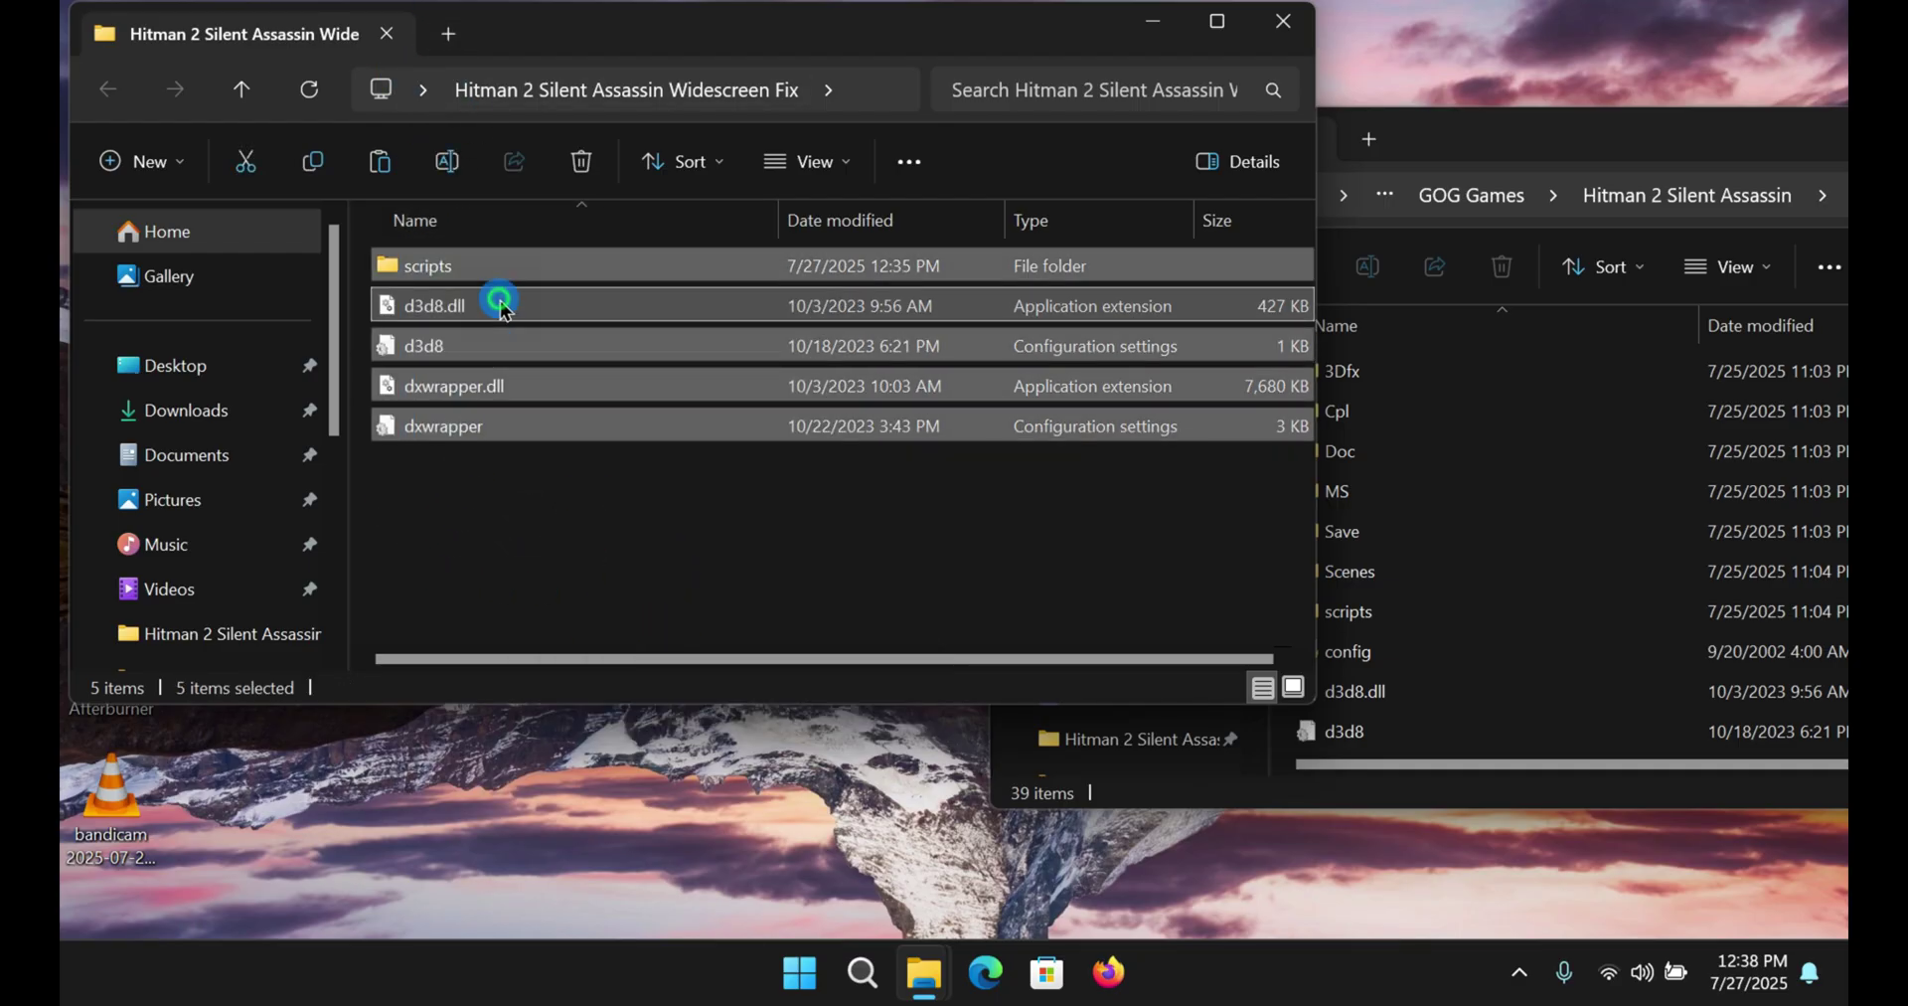
right_click(500, 298)
left_click(586, 313)
left_click(1153, 22)
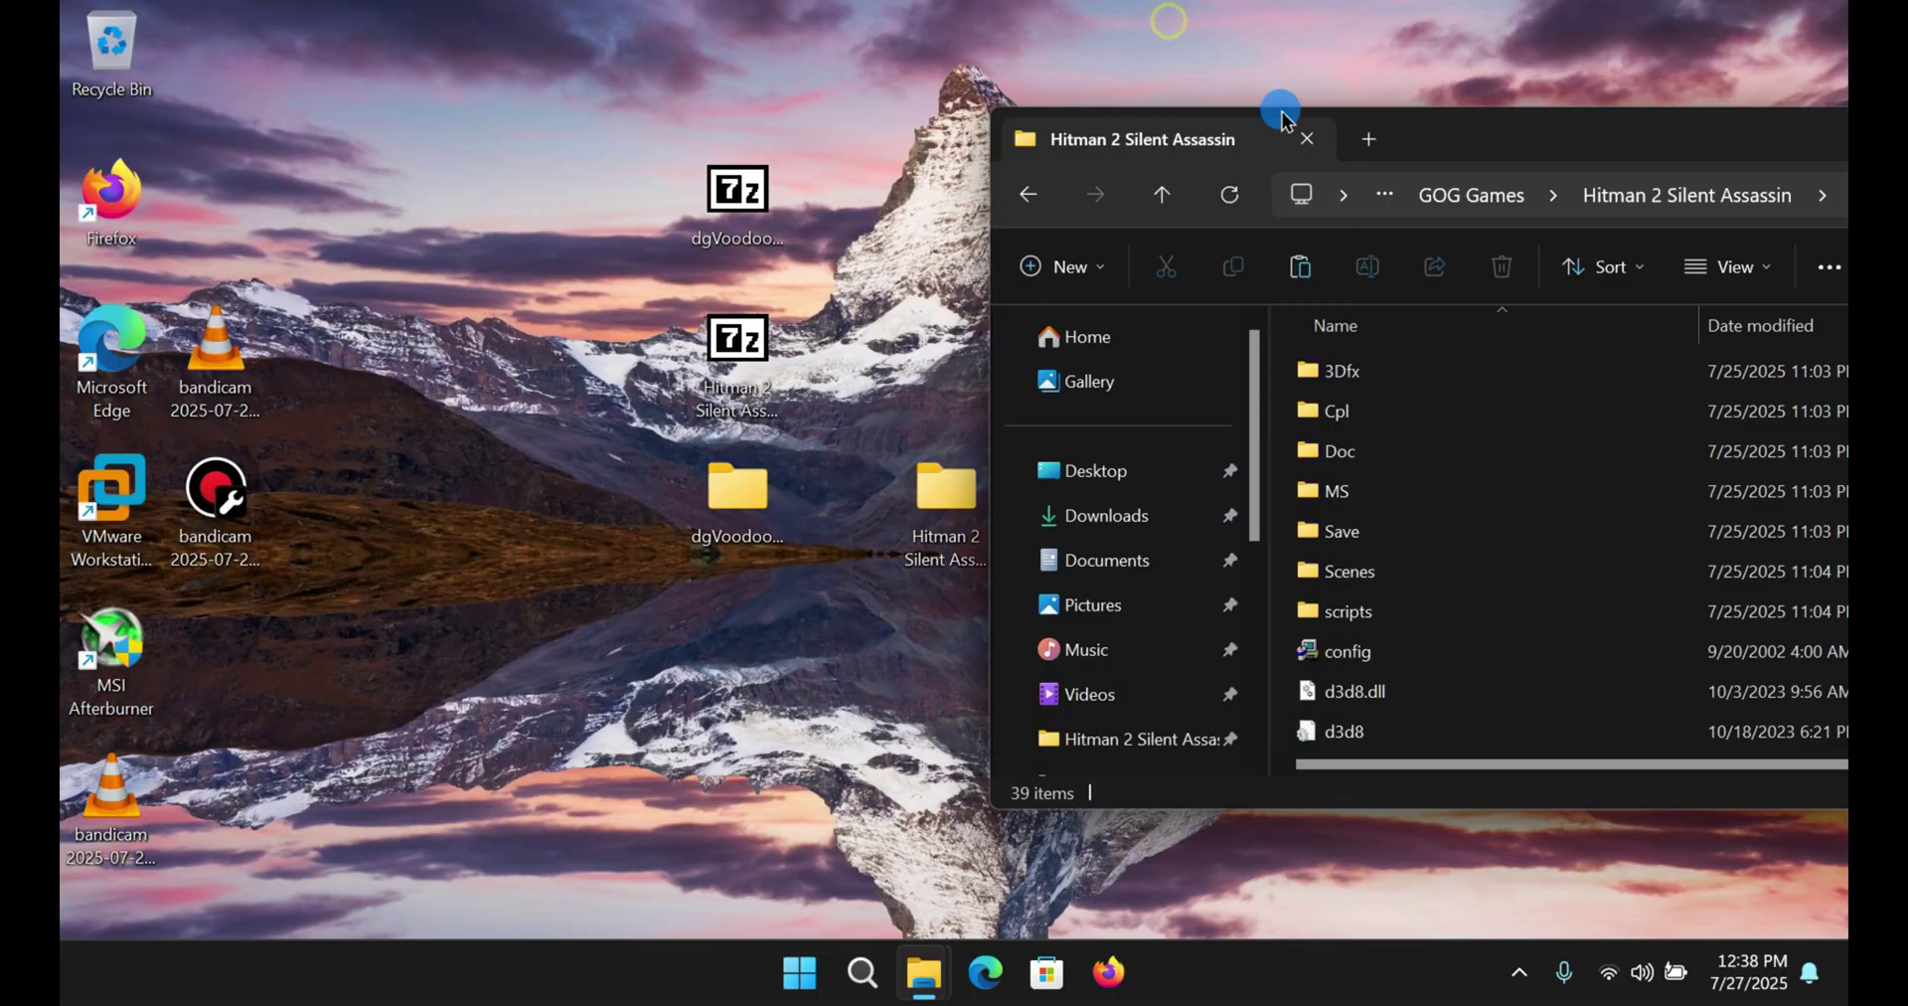
Step: Paste the widescreen fix files into the maximized game folder, replacing existing files and granting administrator permission for all items
left_click_drag(1470, 129, 876, 121)
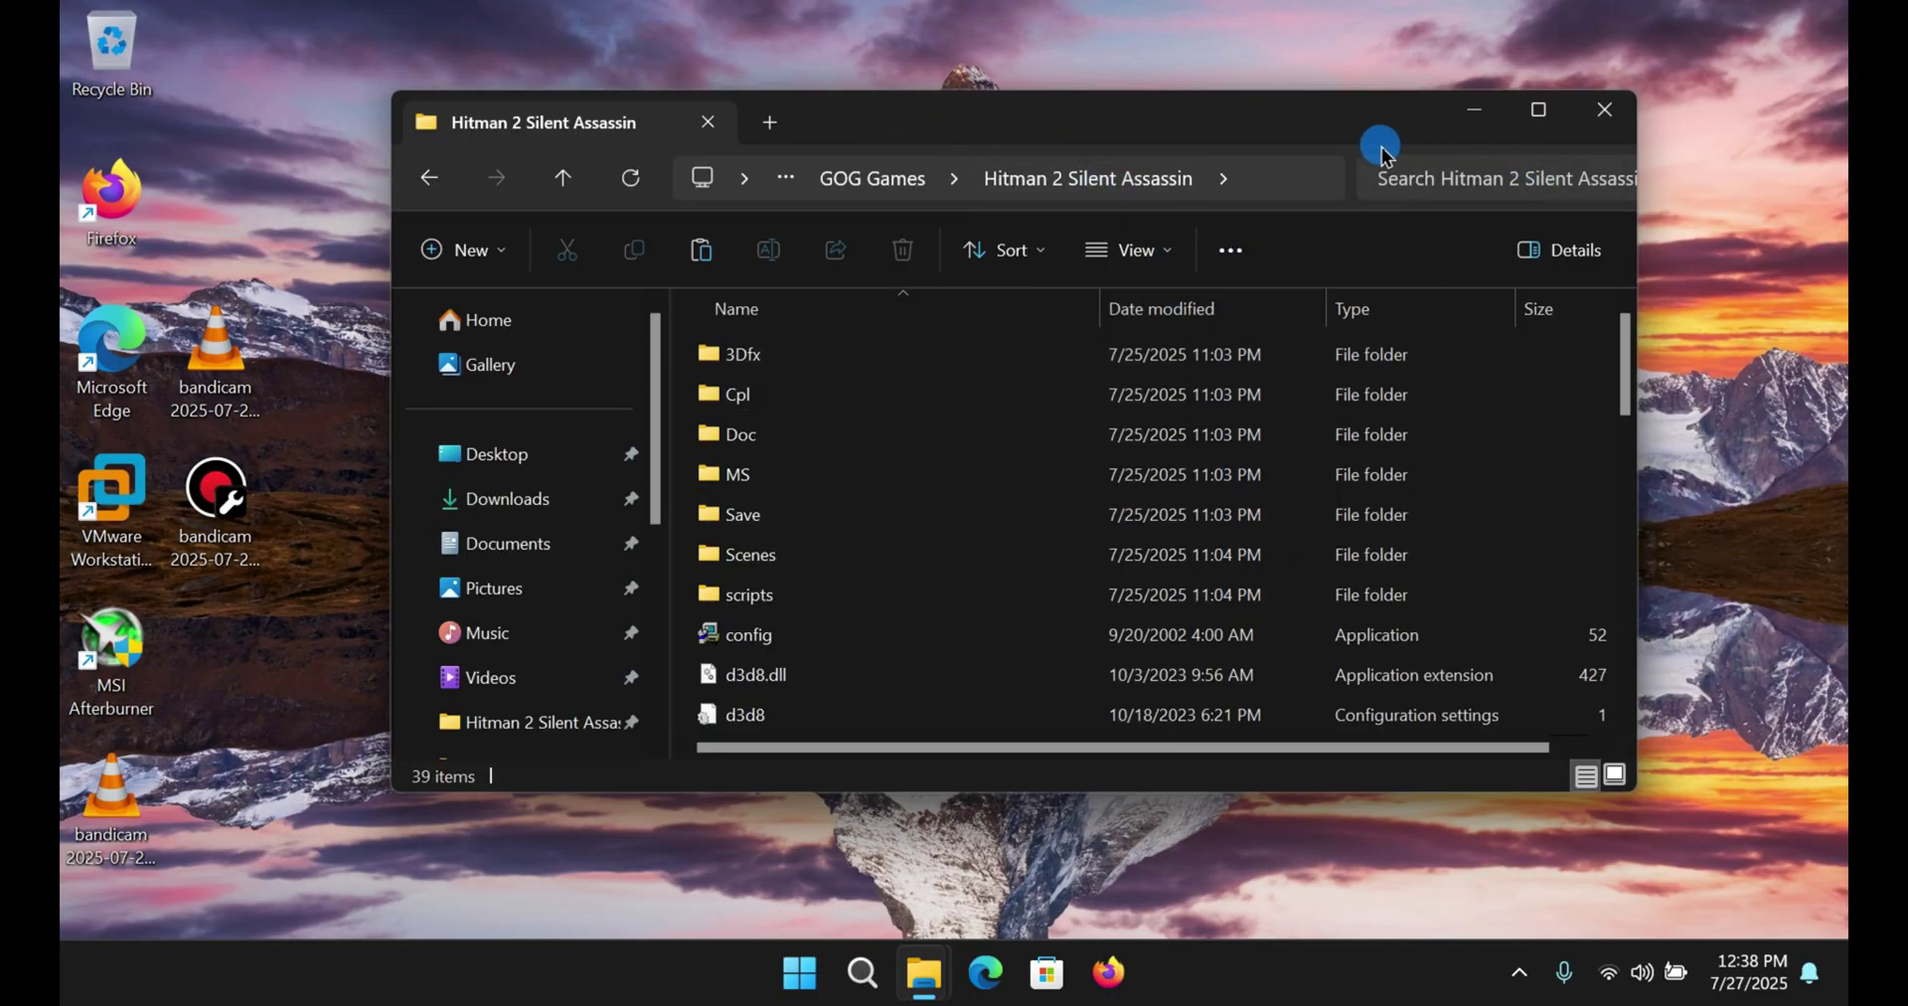
double_click(1358, 119)
right_click(1524, 219)
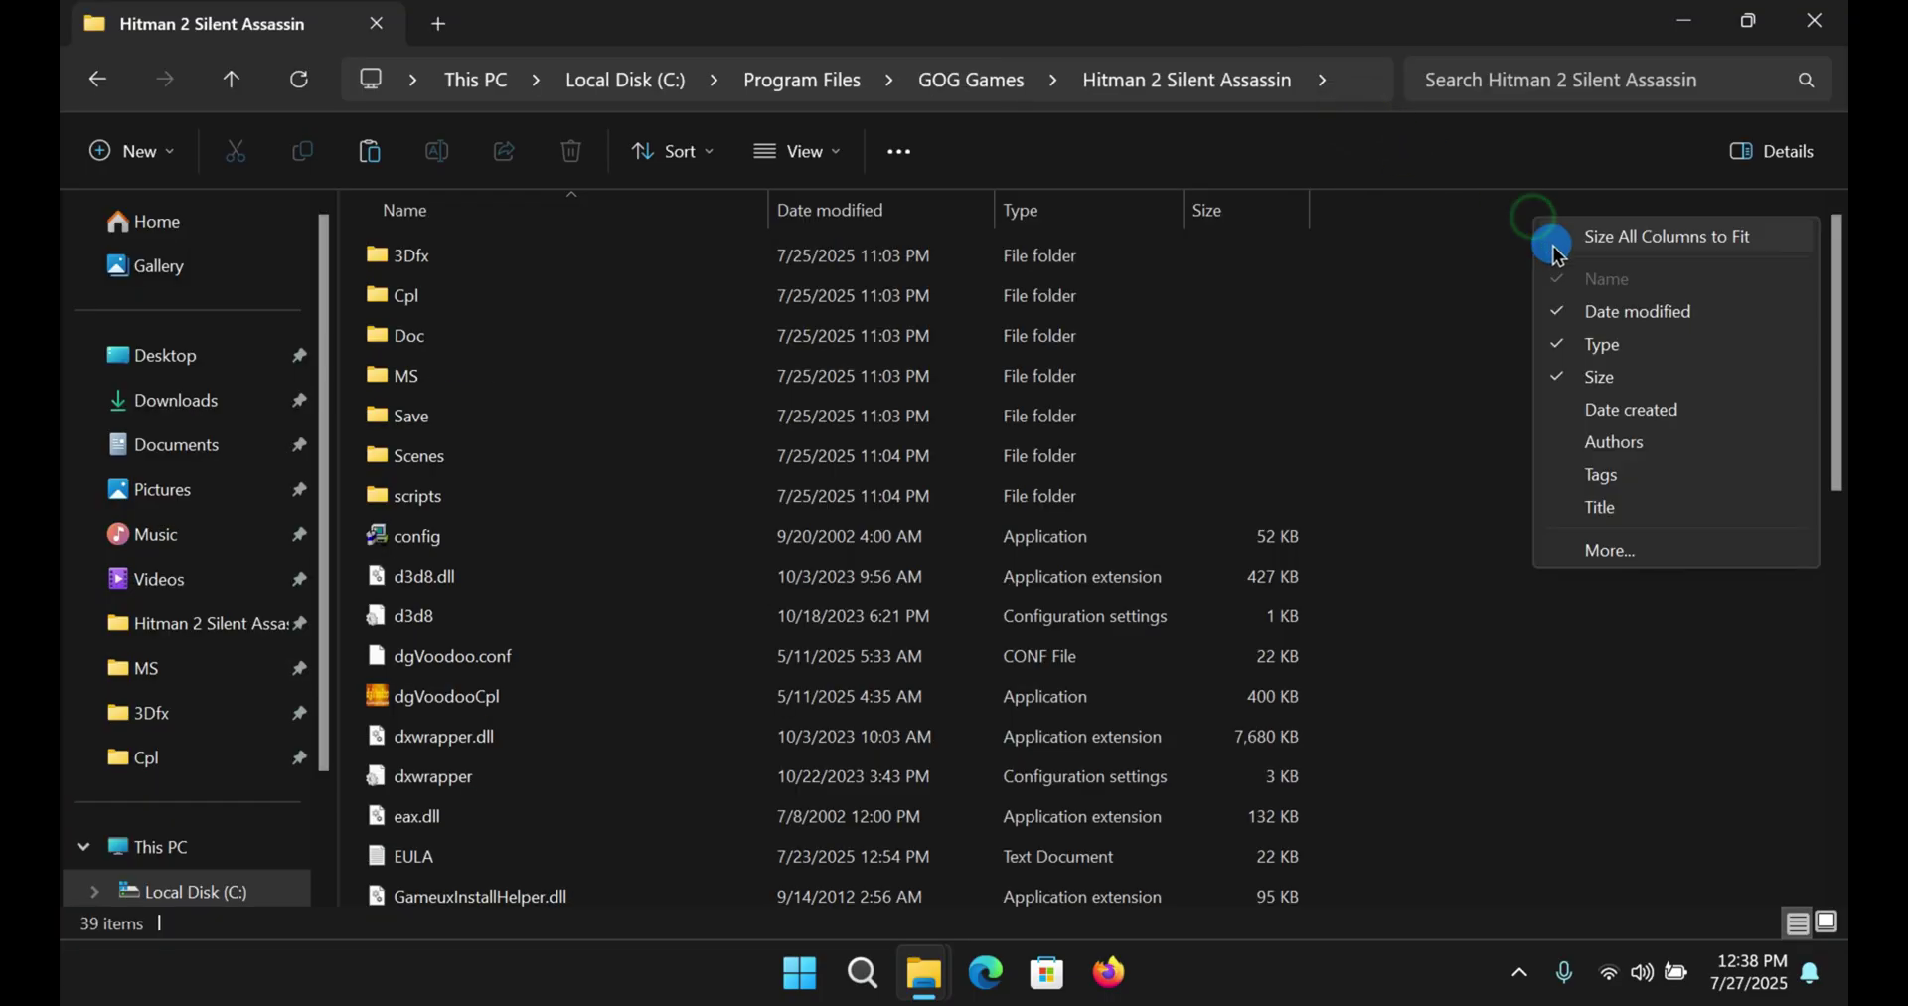
left_click(1500, 375)
right_click(1529, 395)
left_click(1166, 413)
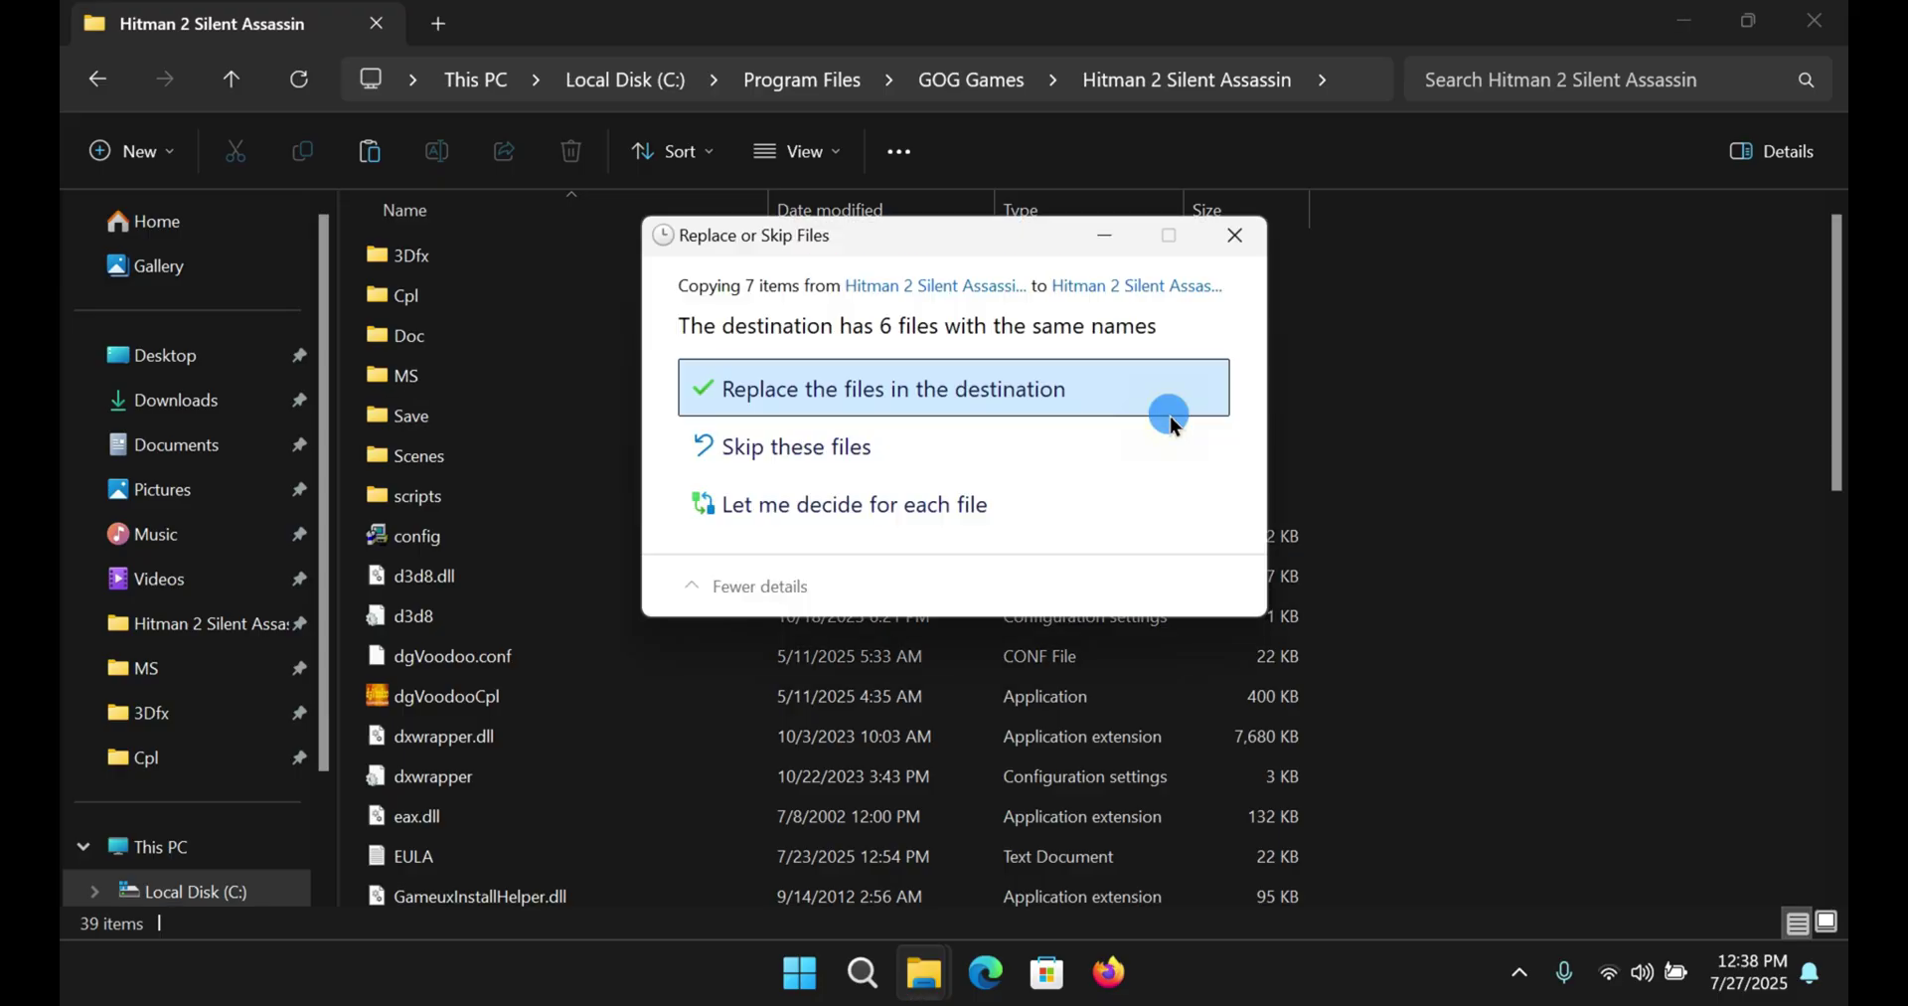
left_click(1034, 395)
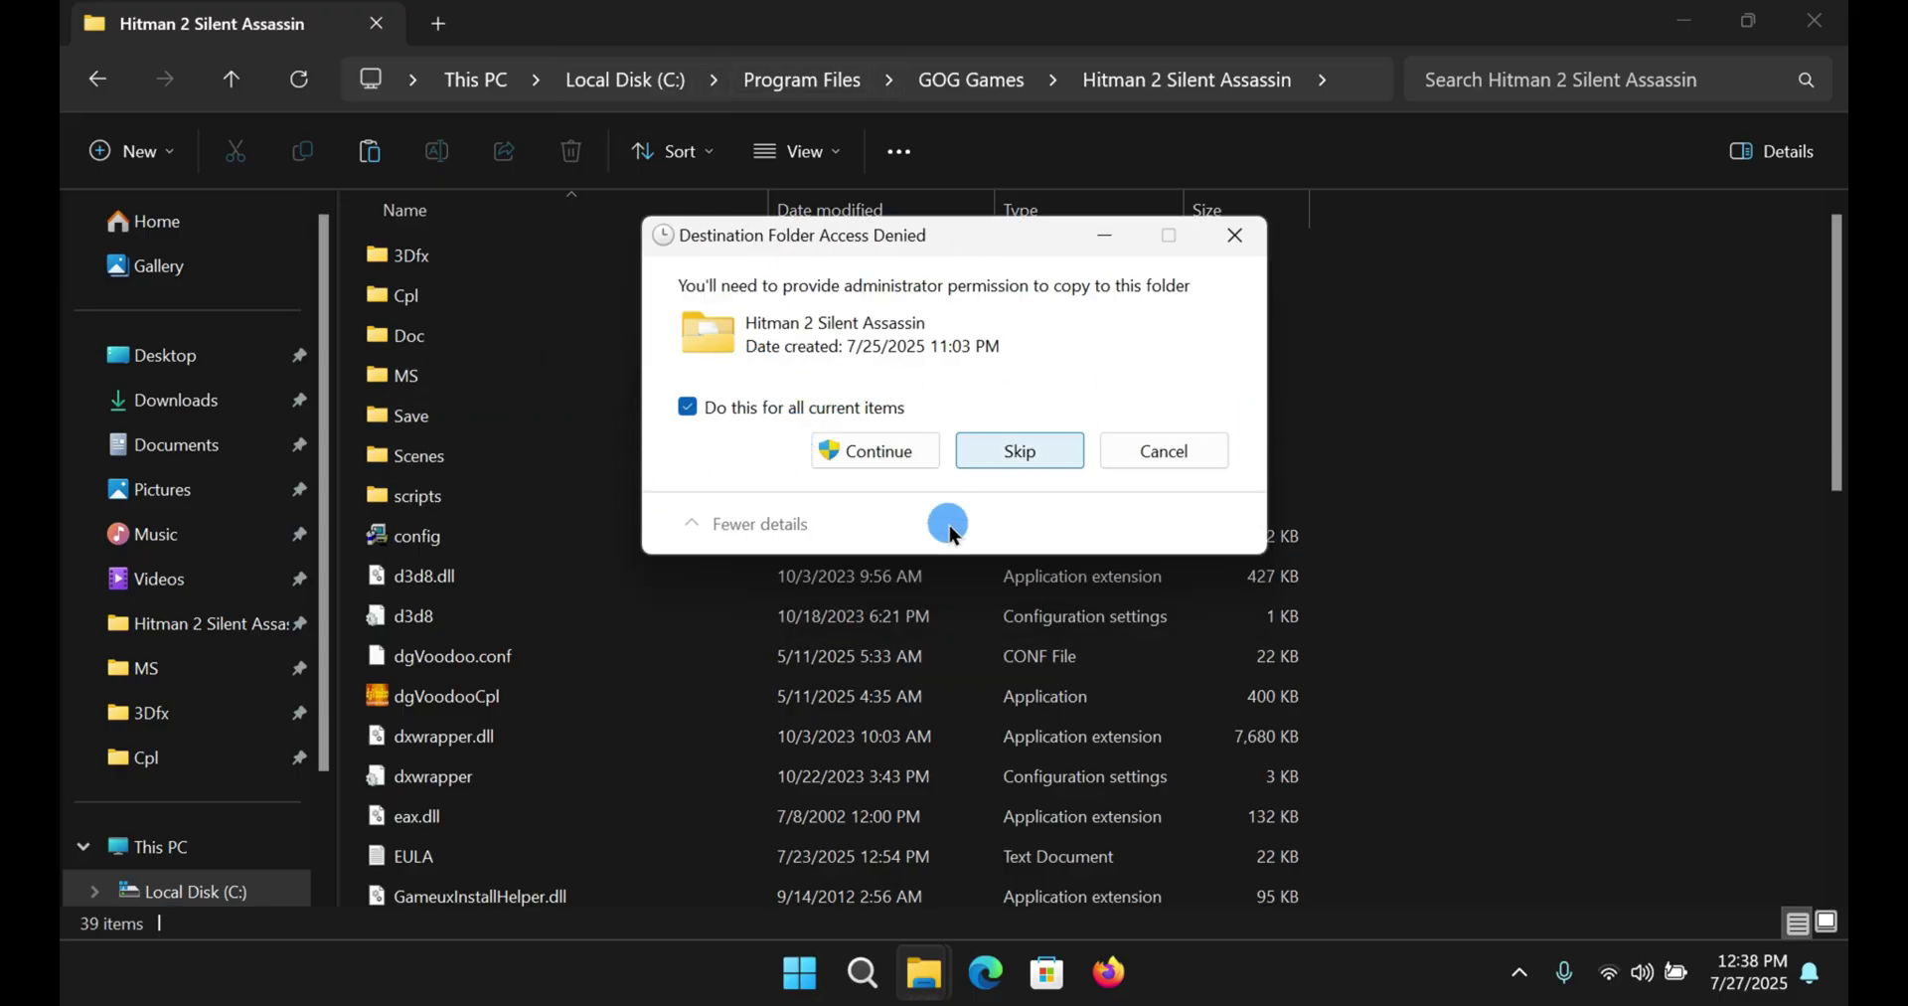
left_click_drag(940, 220, 1122, 315)
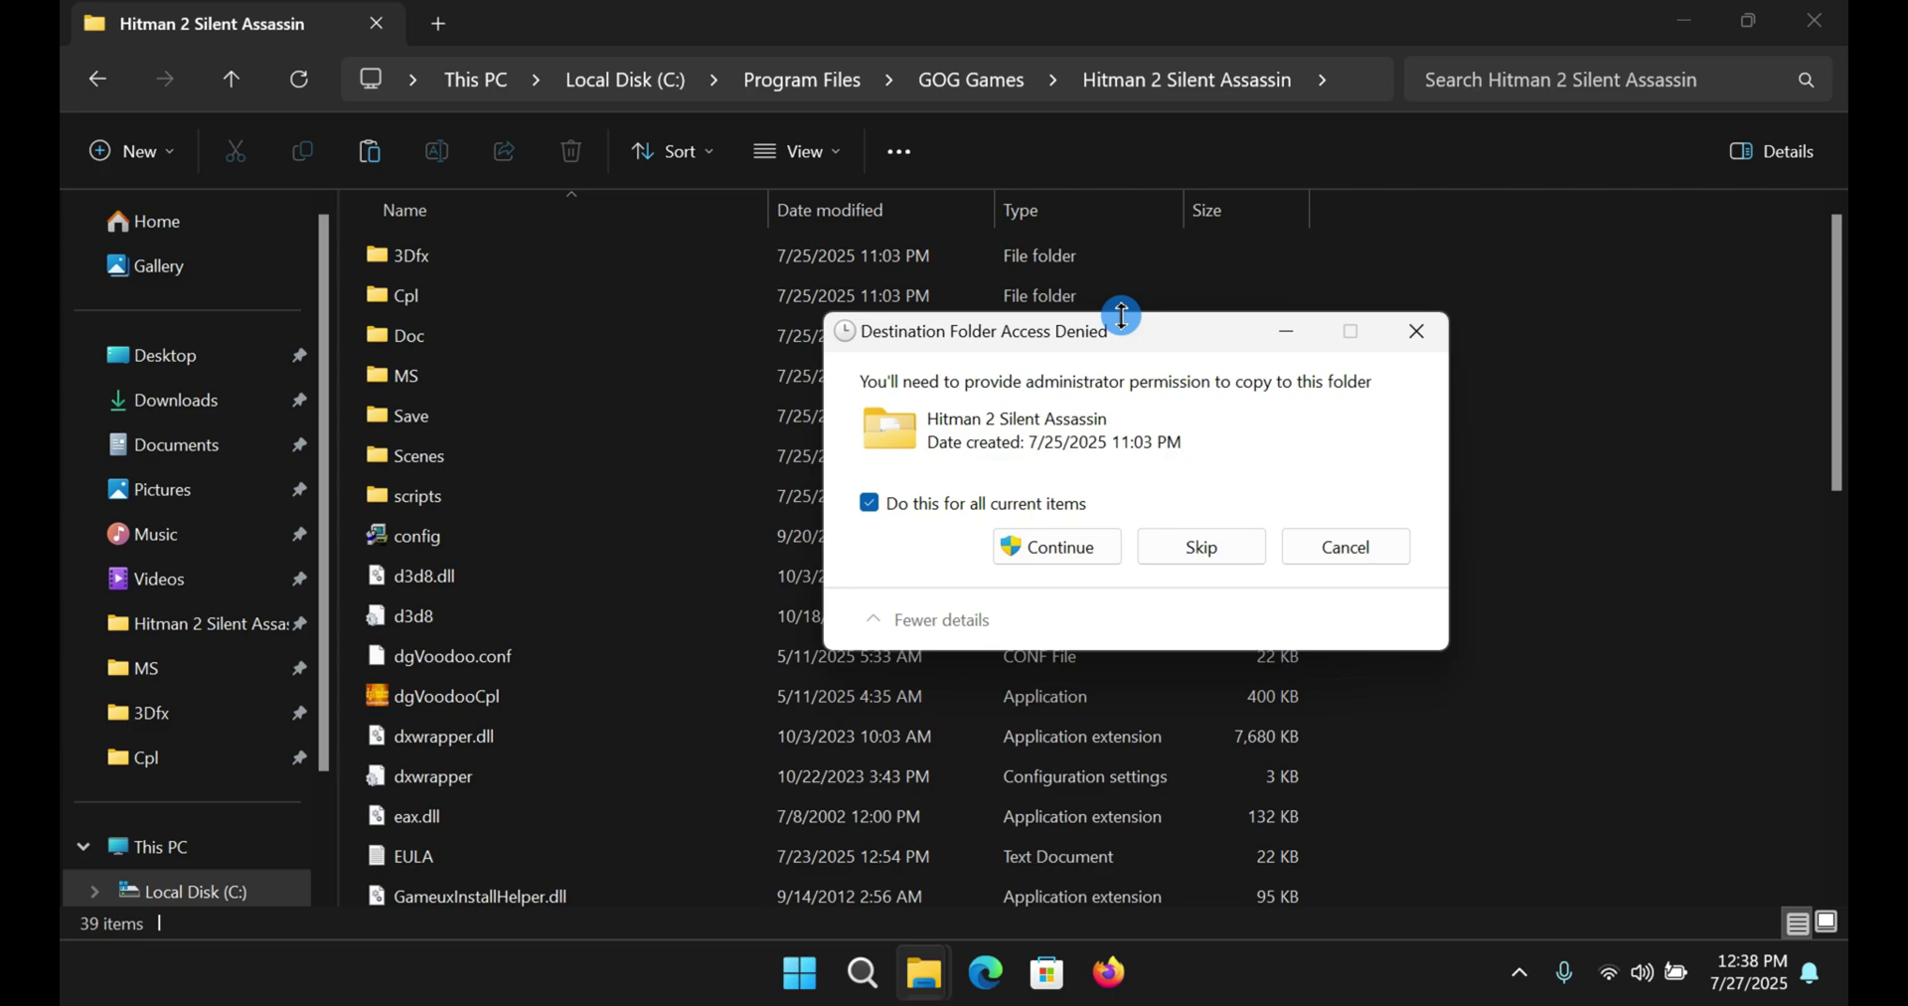
left_click(1023, 548)
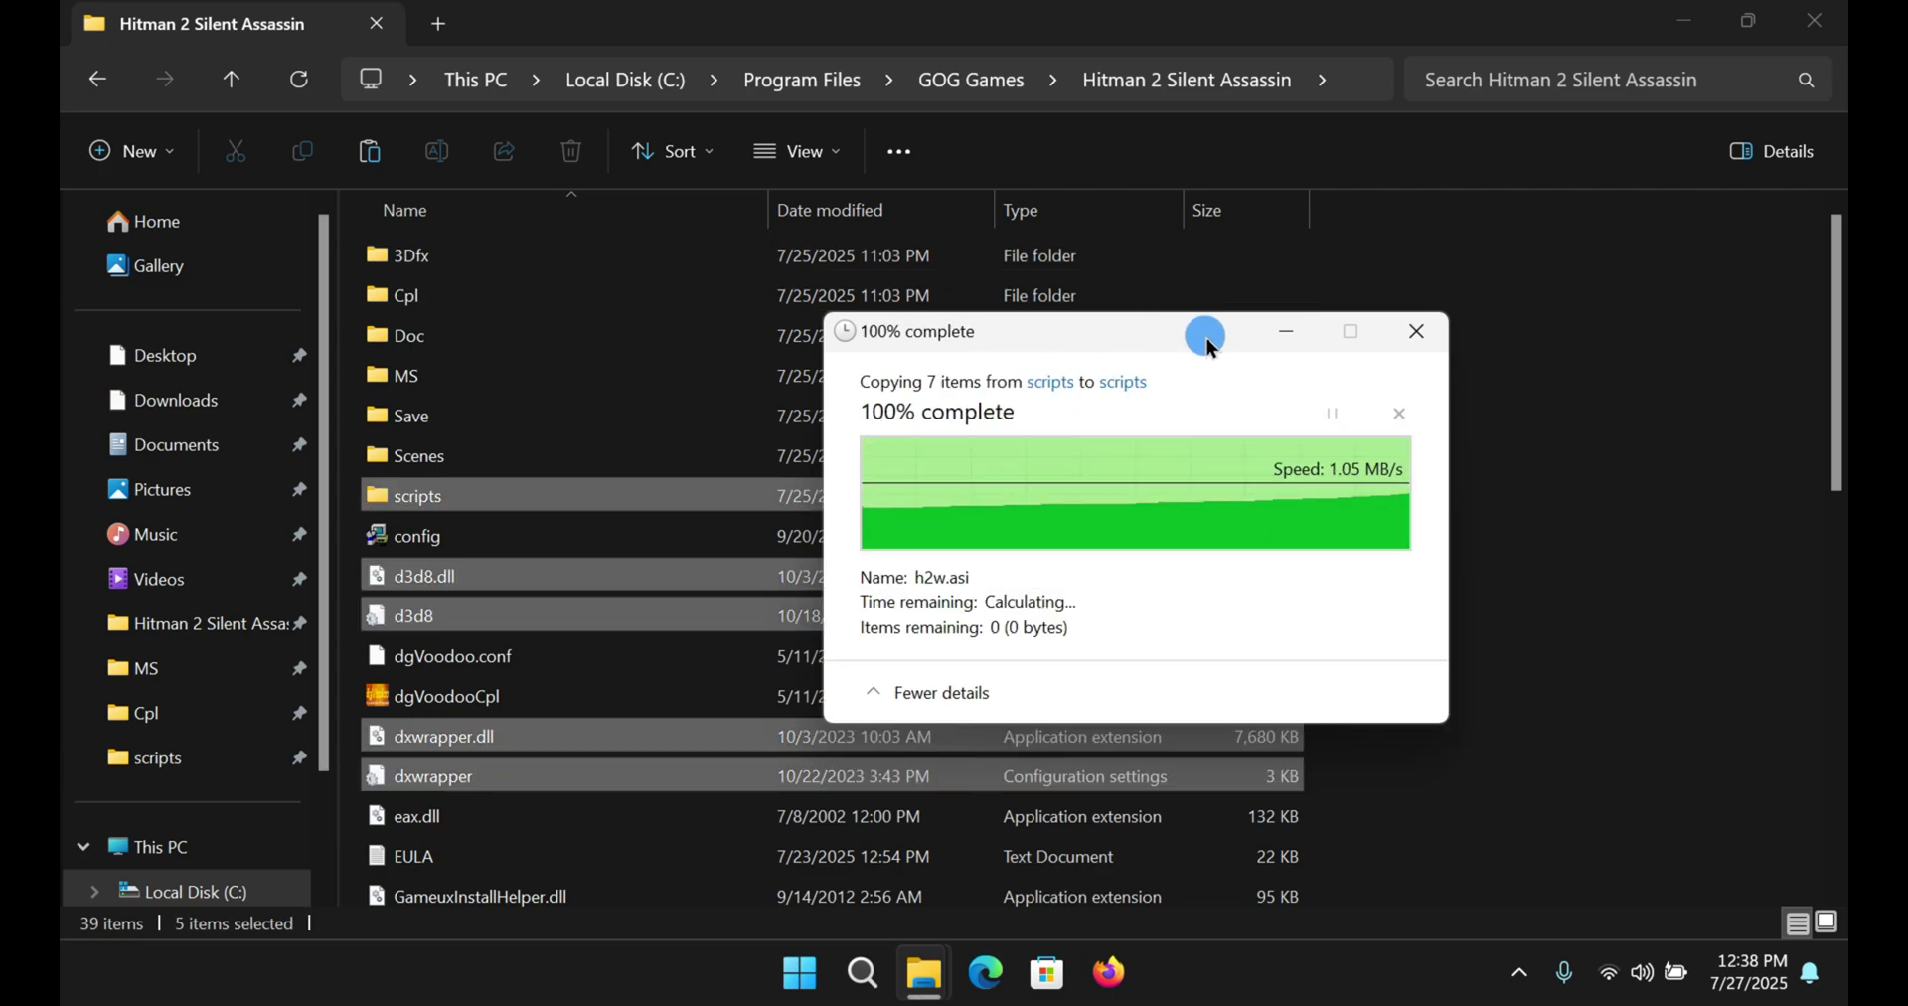
Step: Open the Hitman2 configuration settings file from the game folder and find its Resolution line
scroll(1435, 370, "down", 4)
scroll(361, 426, "down", 3)
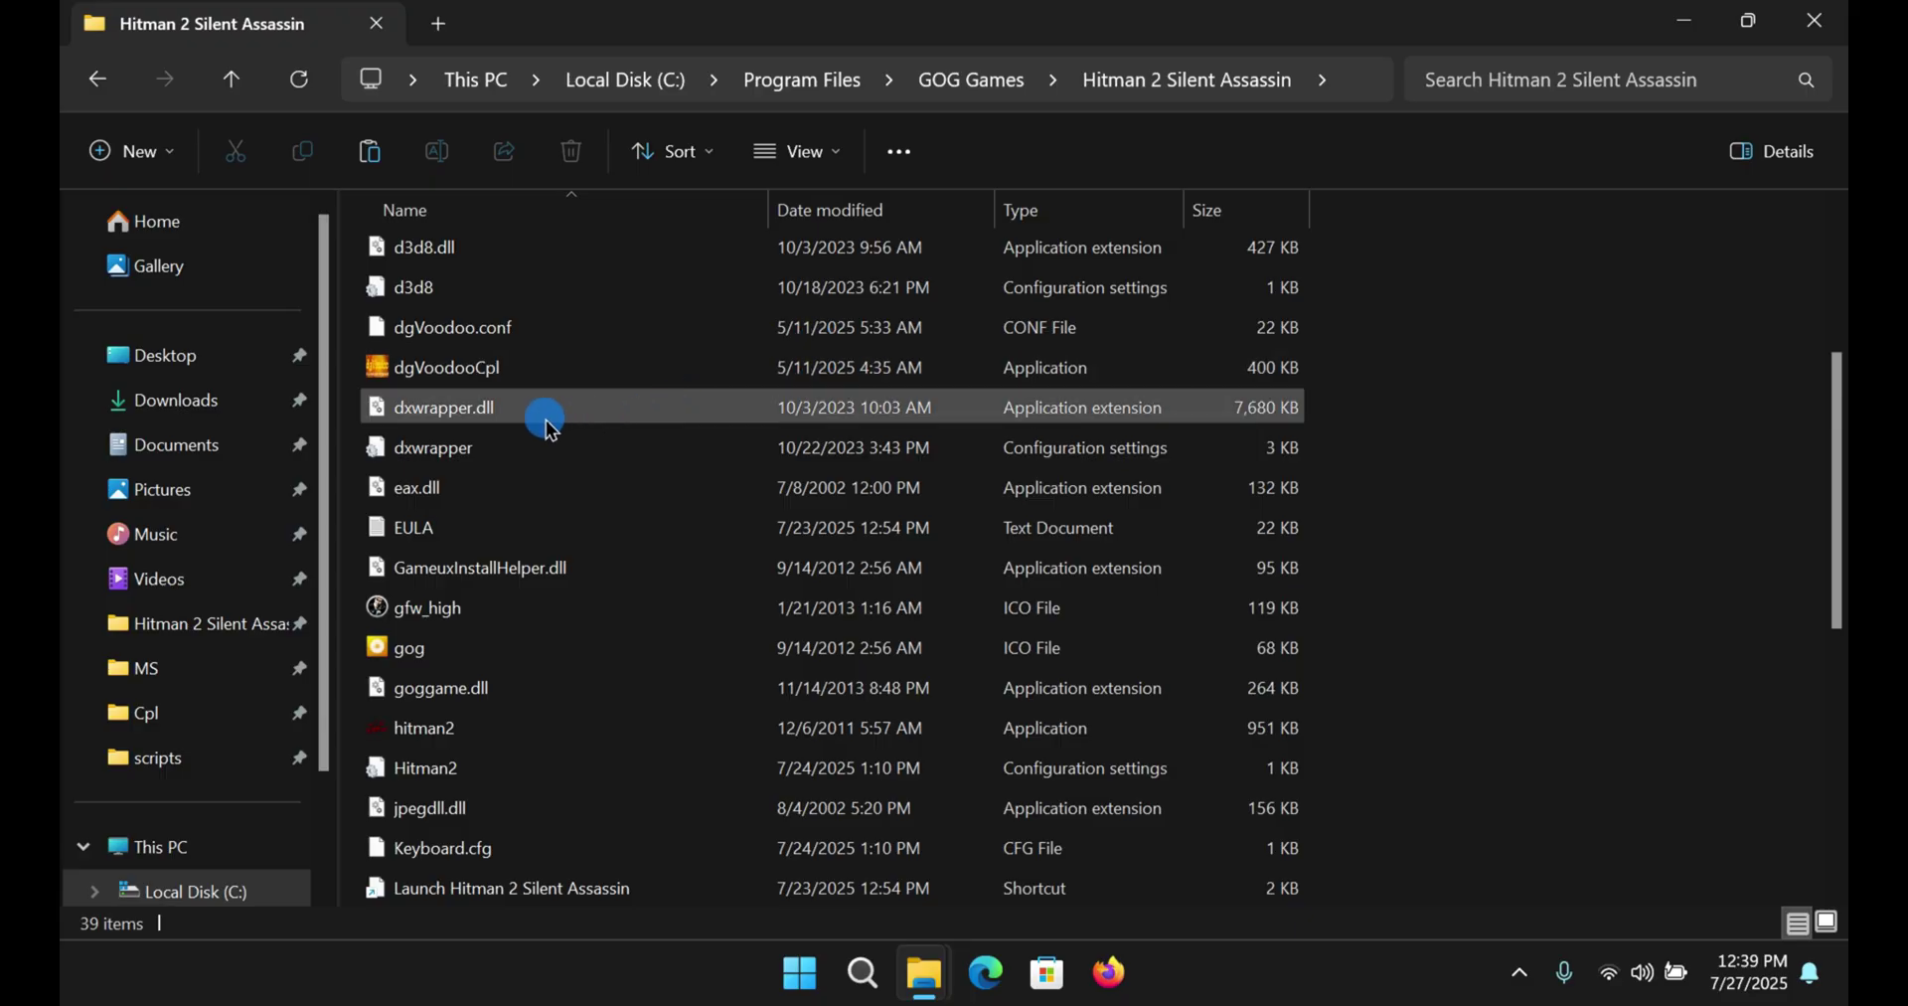
scroll(552, 426, "down", 2)
scroll(473, 377, "up", 2)
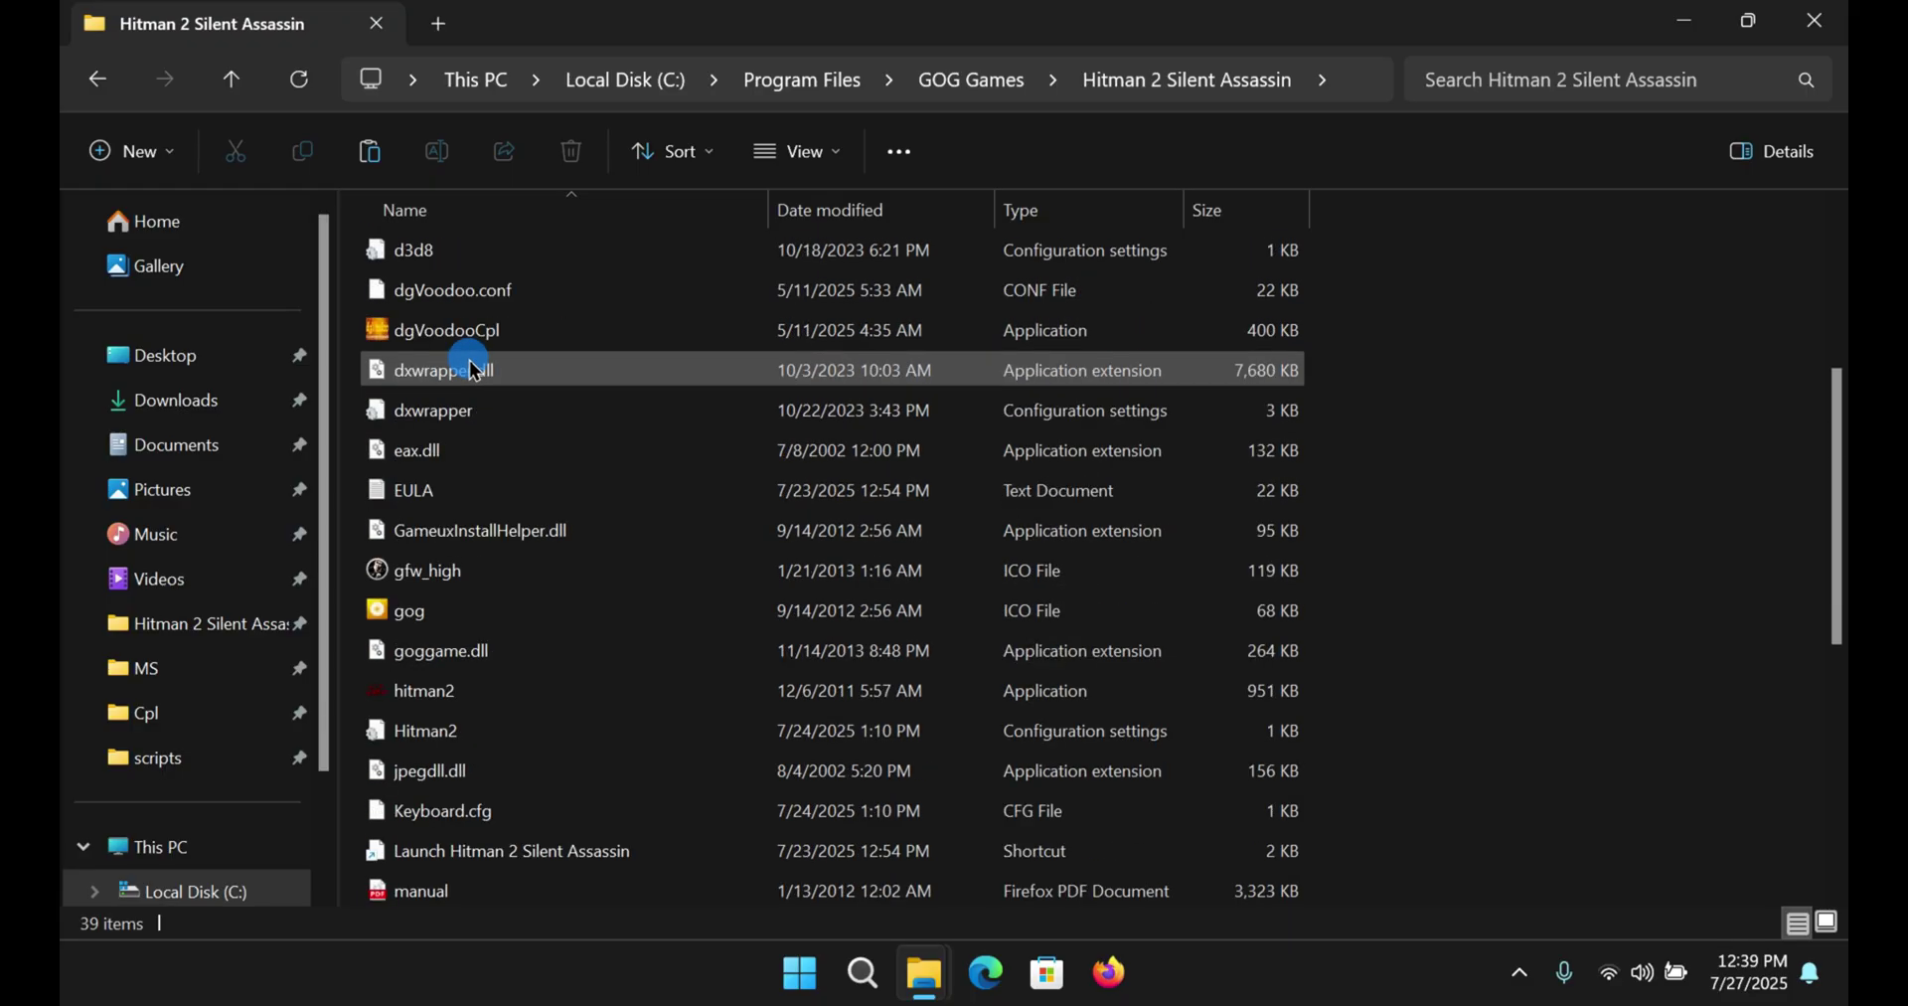
scroll(527, 318, "down", 2)
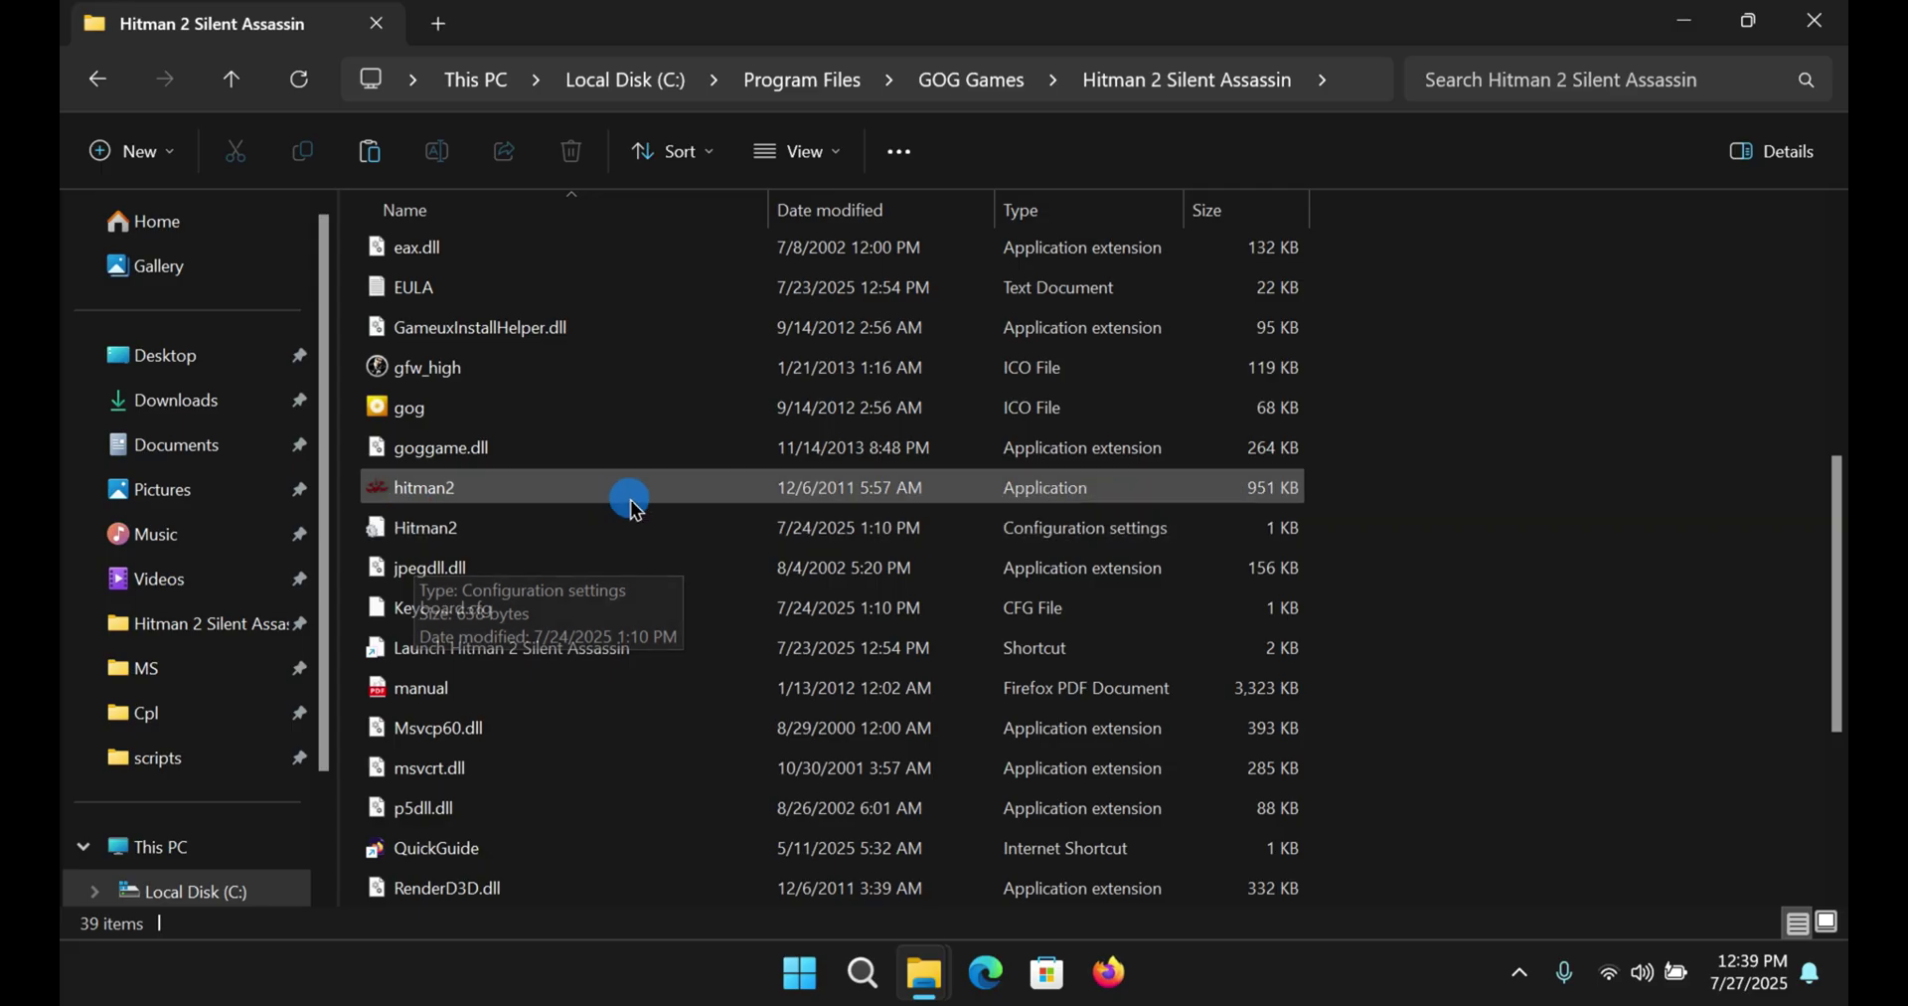
double_click(647, 537)
scroll(545, 345, "down", 3)
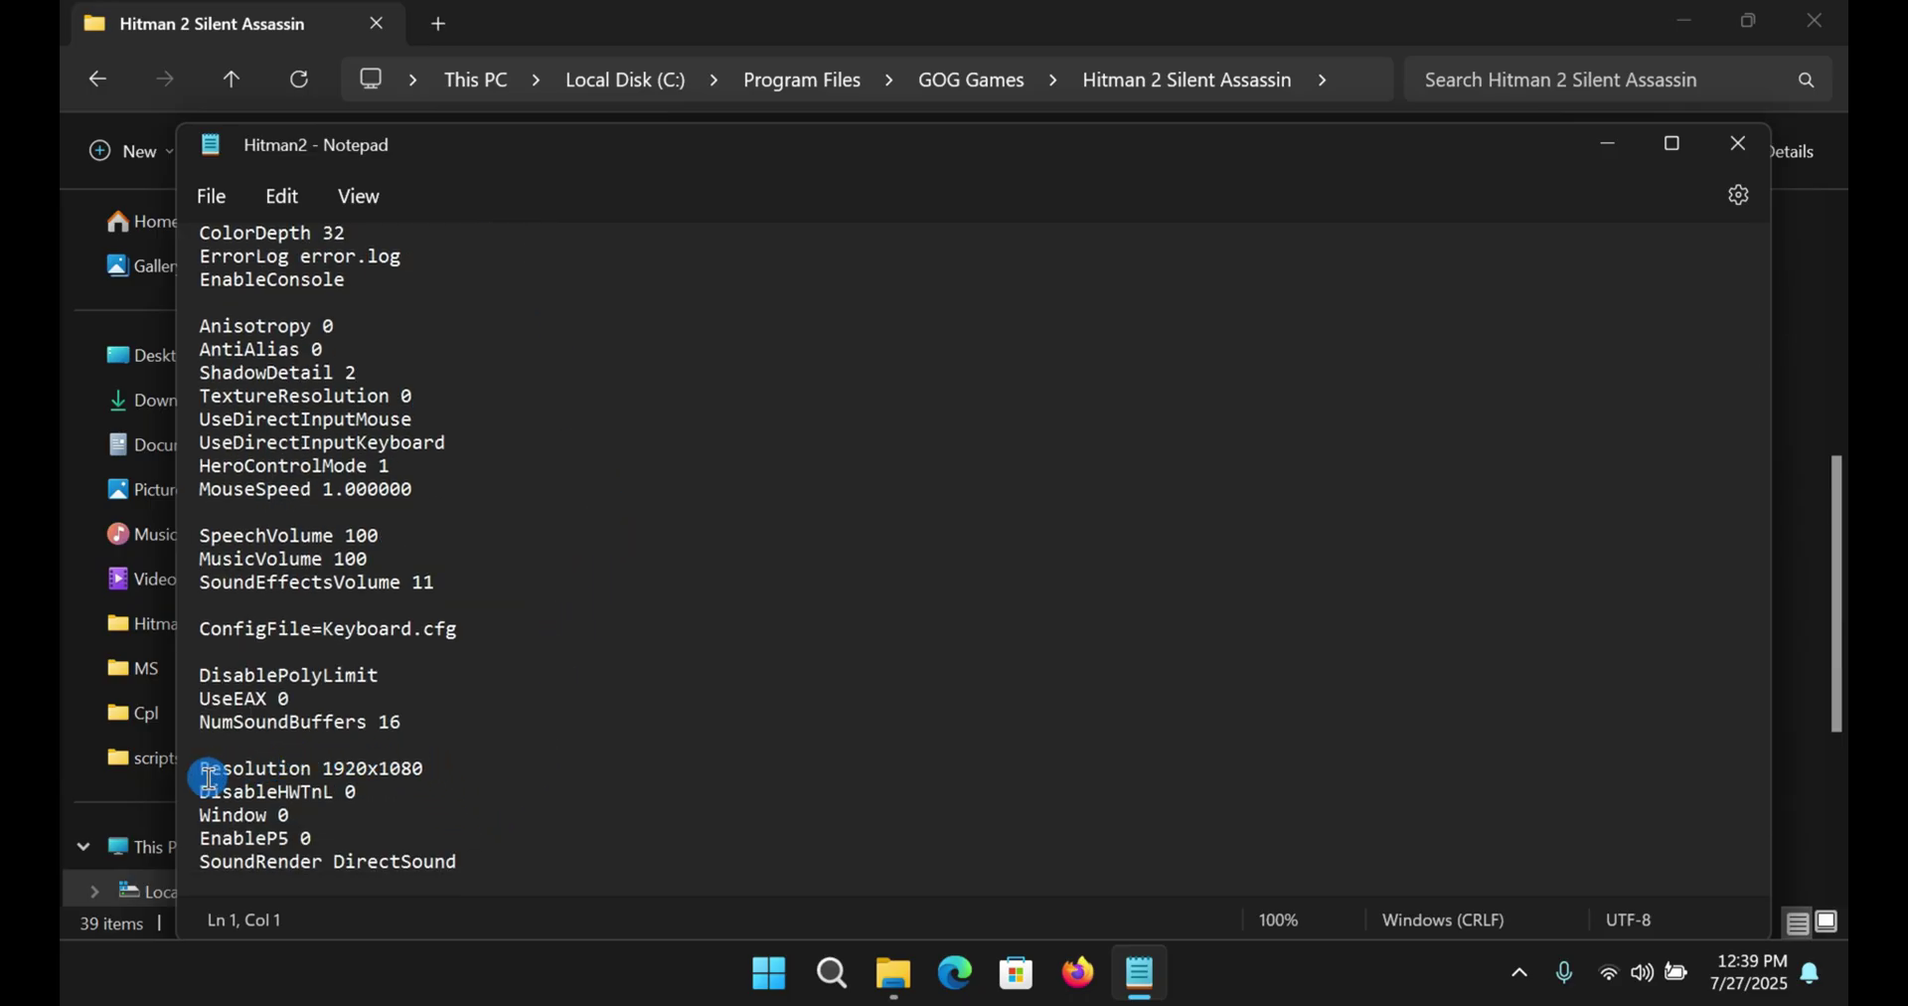
Step: Check the value on the Resolution line of the Hitman2 configuration file, leaving it unedited, and close the file
left_click_drag(257, 769, 311, 768)
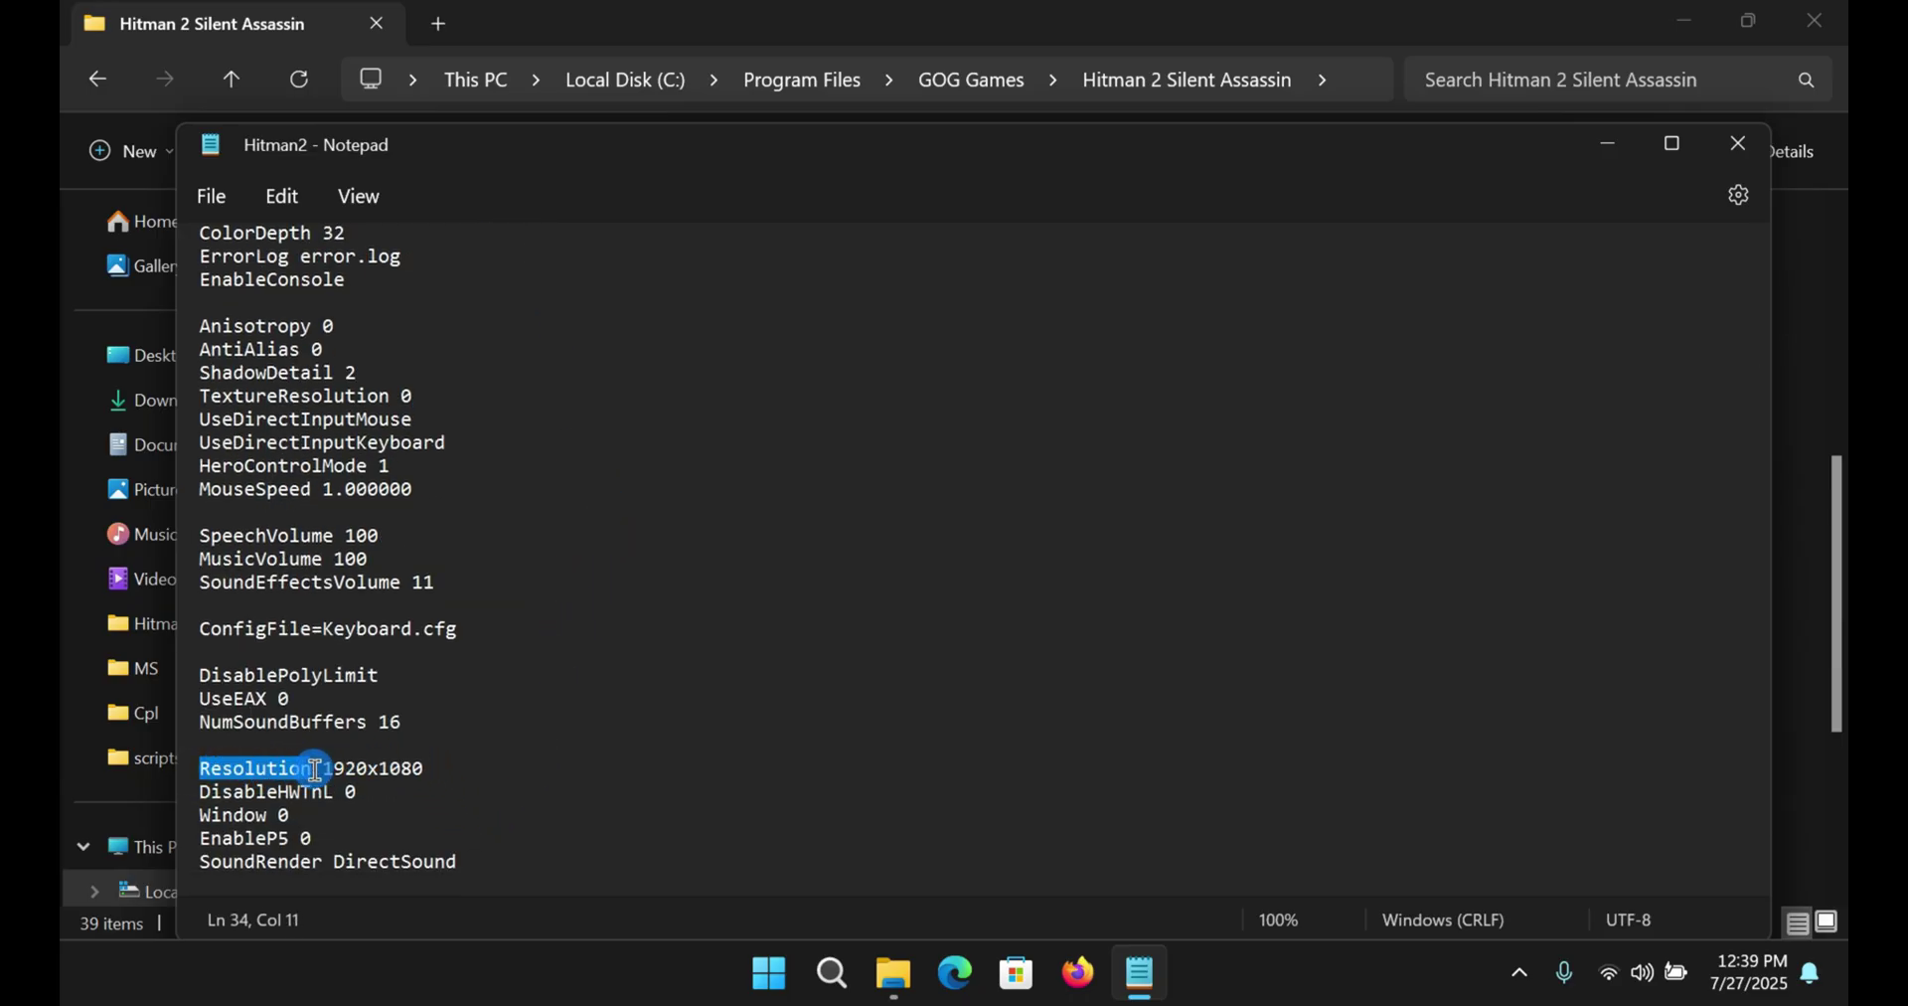
left_click(311, 769)
left_click_drag(447, 764, 341, 764)
left_click(530, 733)
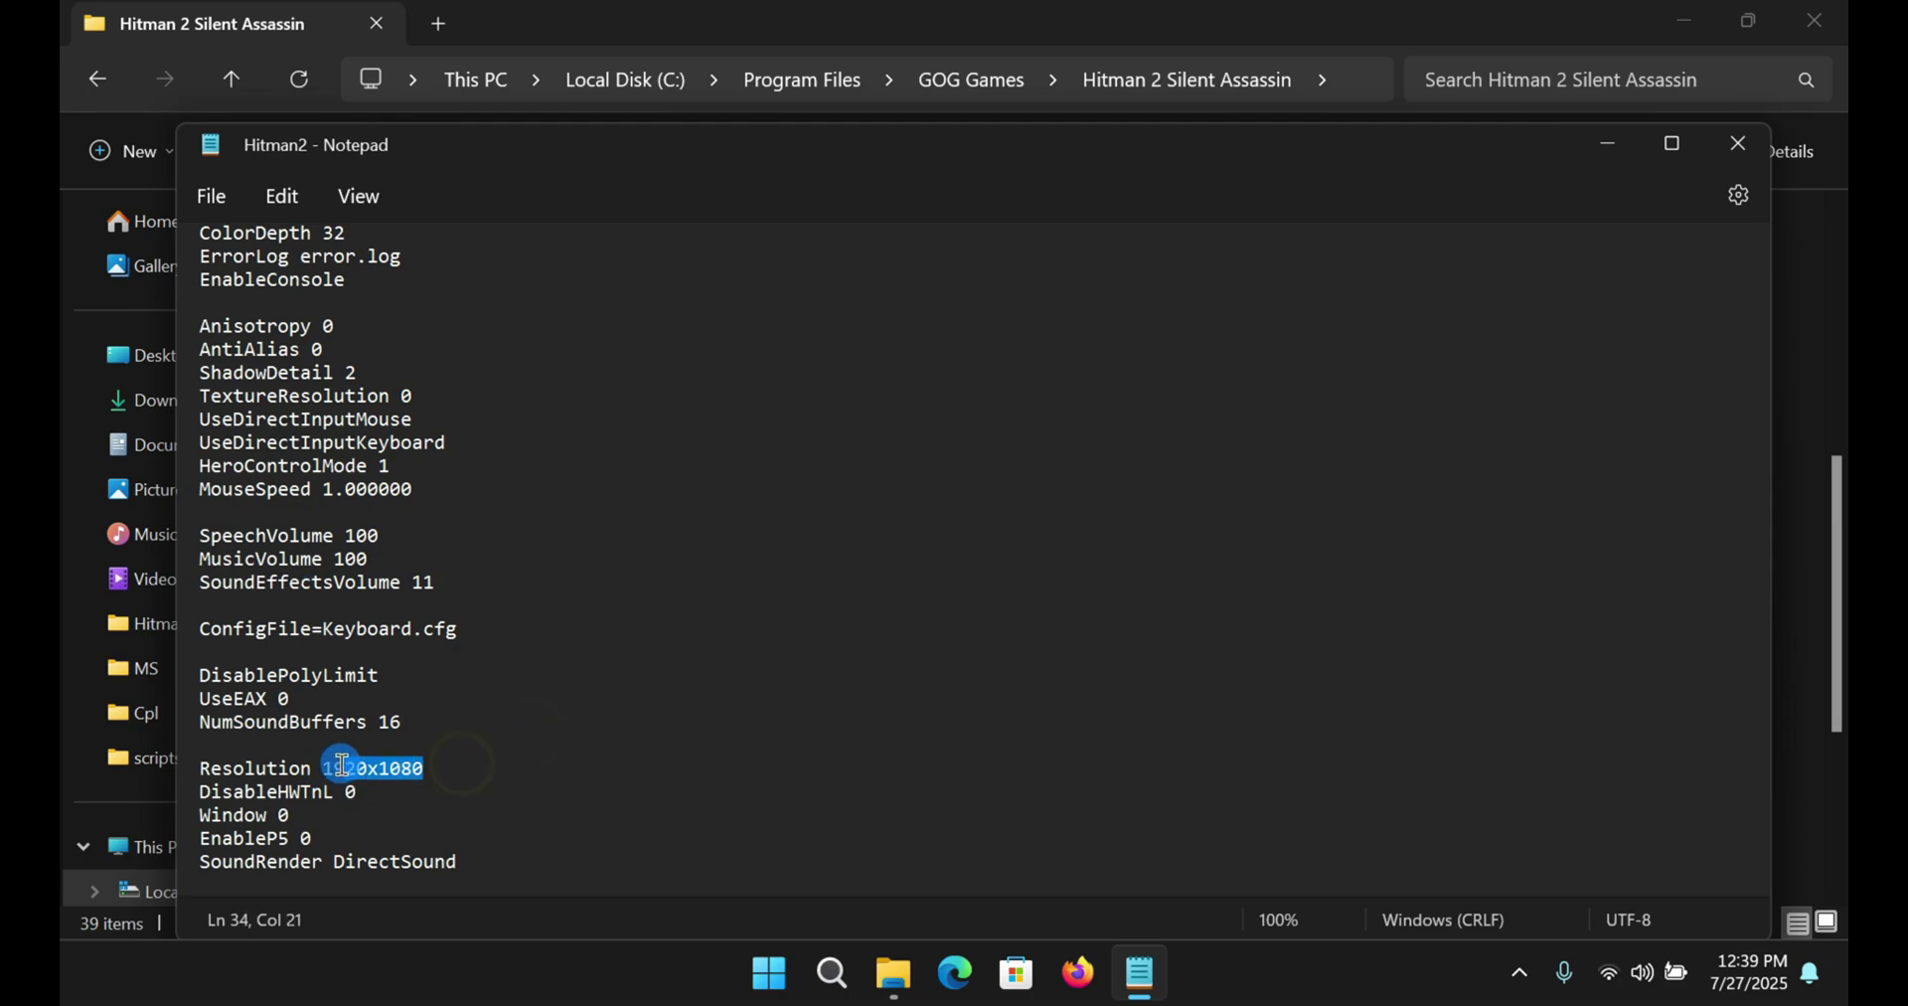
left_click(1734, 131)
Step: Run dgVoodooCpl from the game folder as administrator and allow it to make changes to the device
scroll(669, 392, "up", 4)
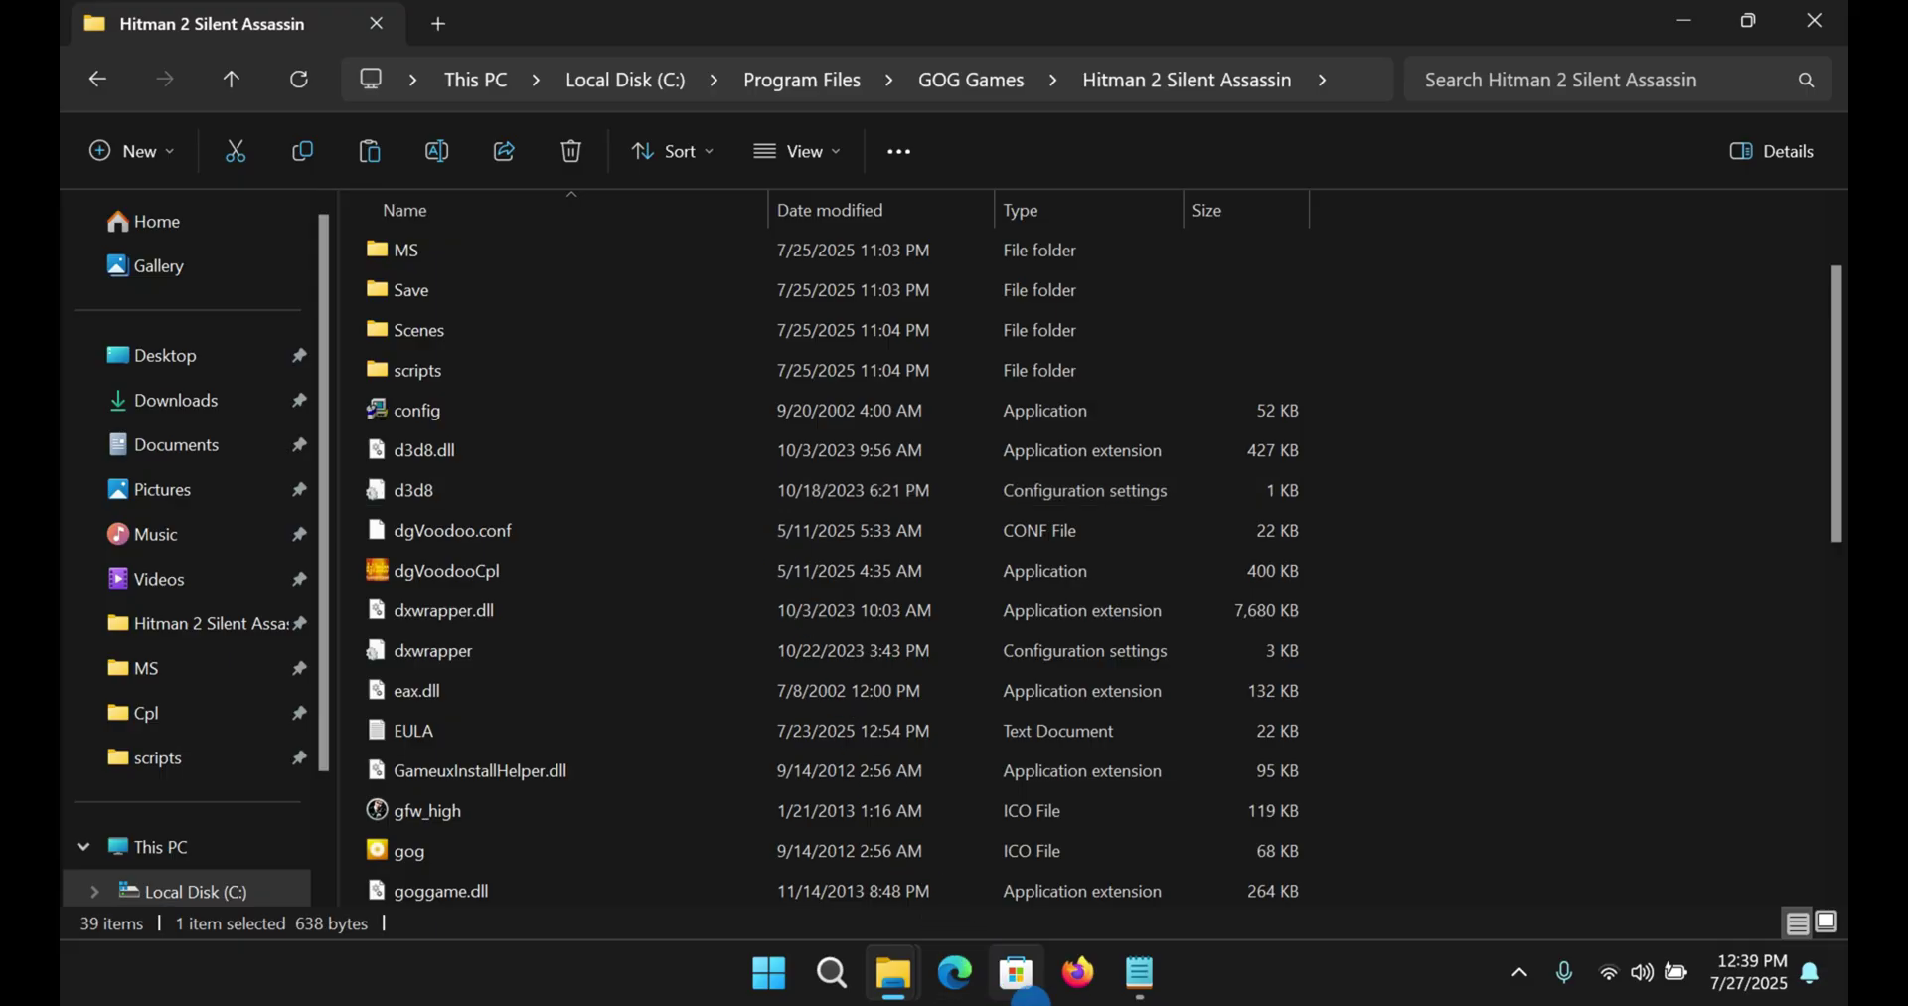
scroll(511, 617, "down", 4)
scroll(521, 593, "up", 4)
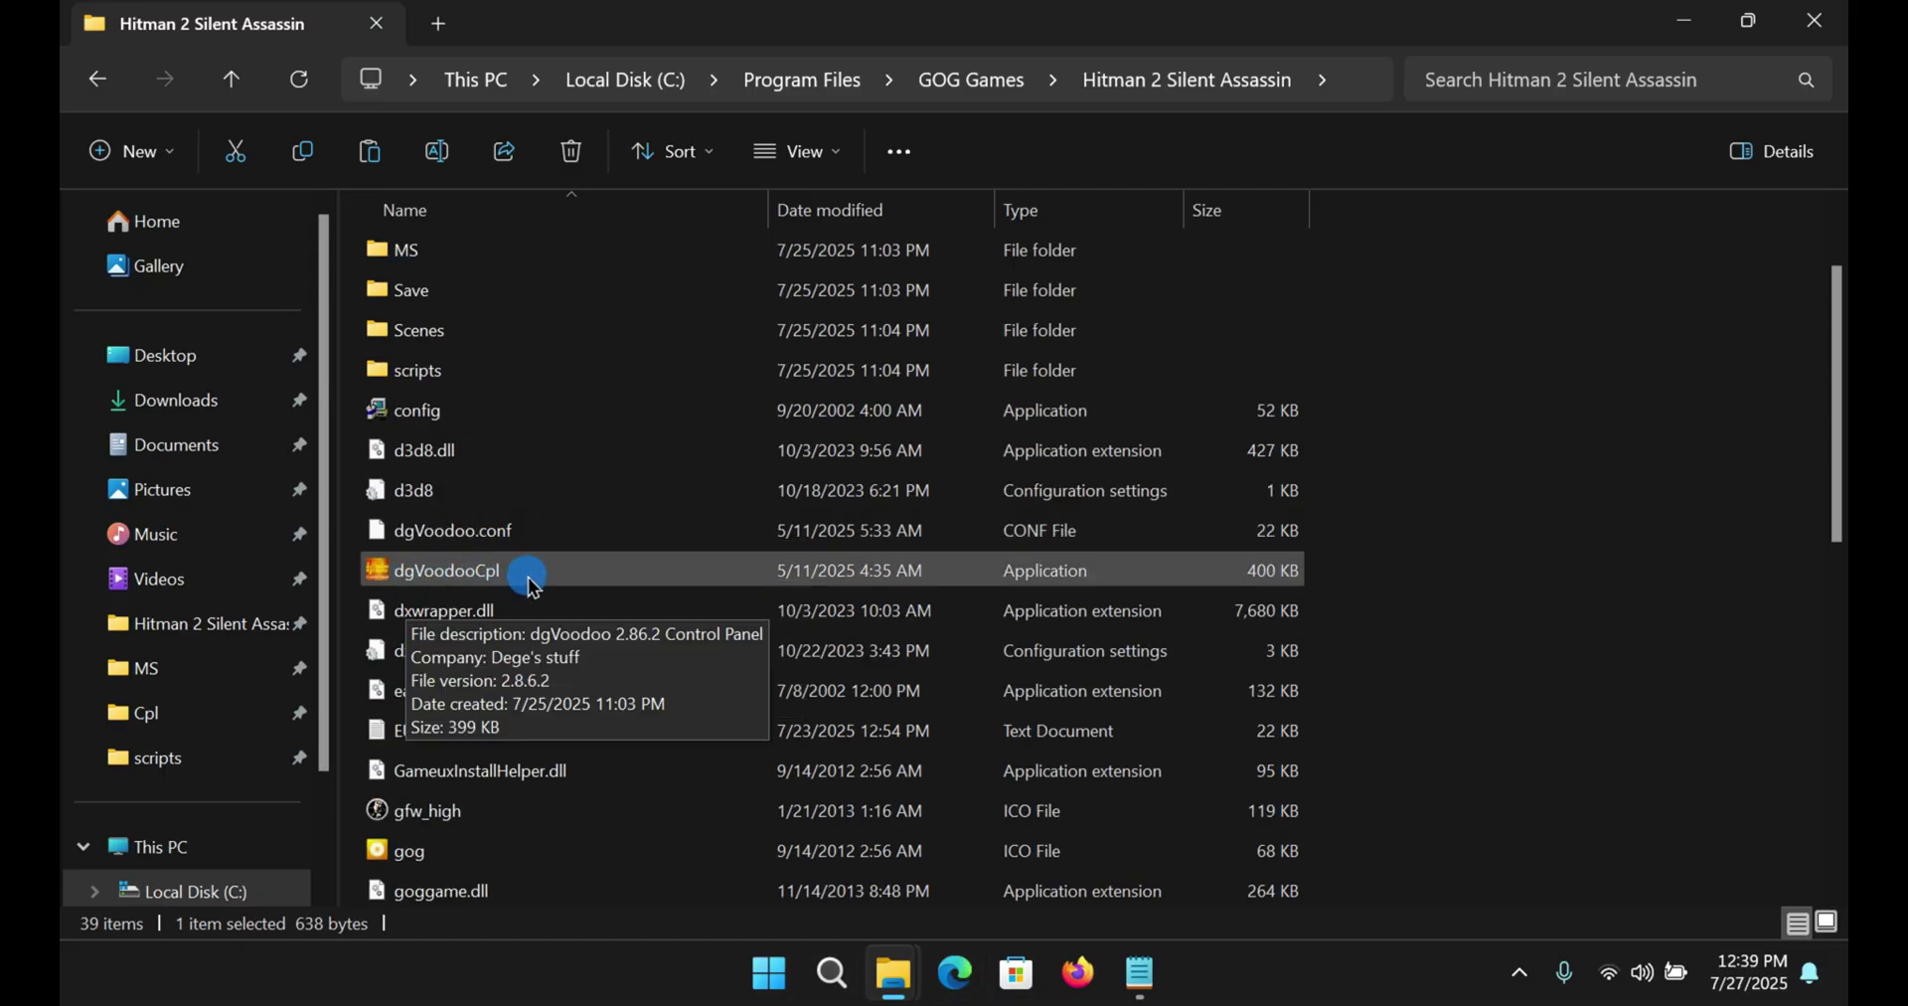
right_click(562, 569)
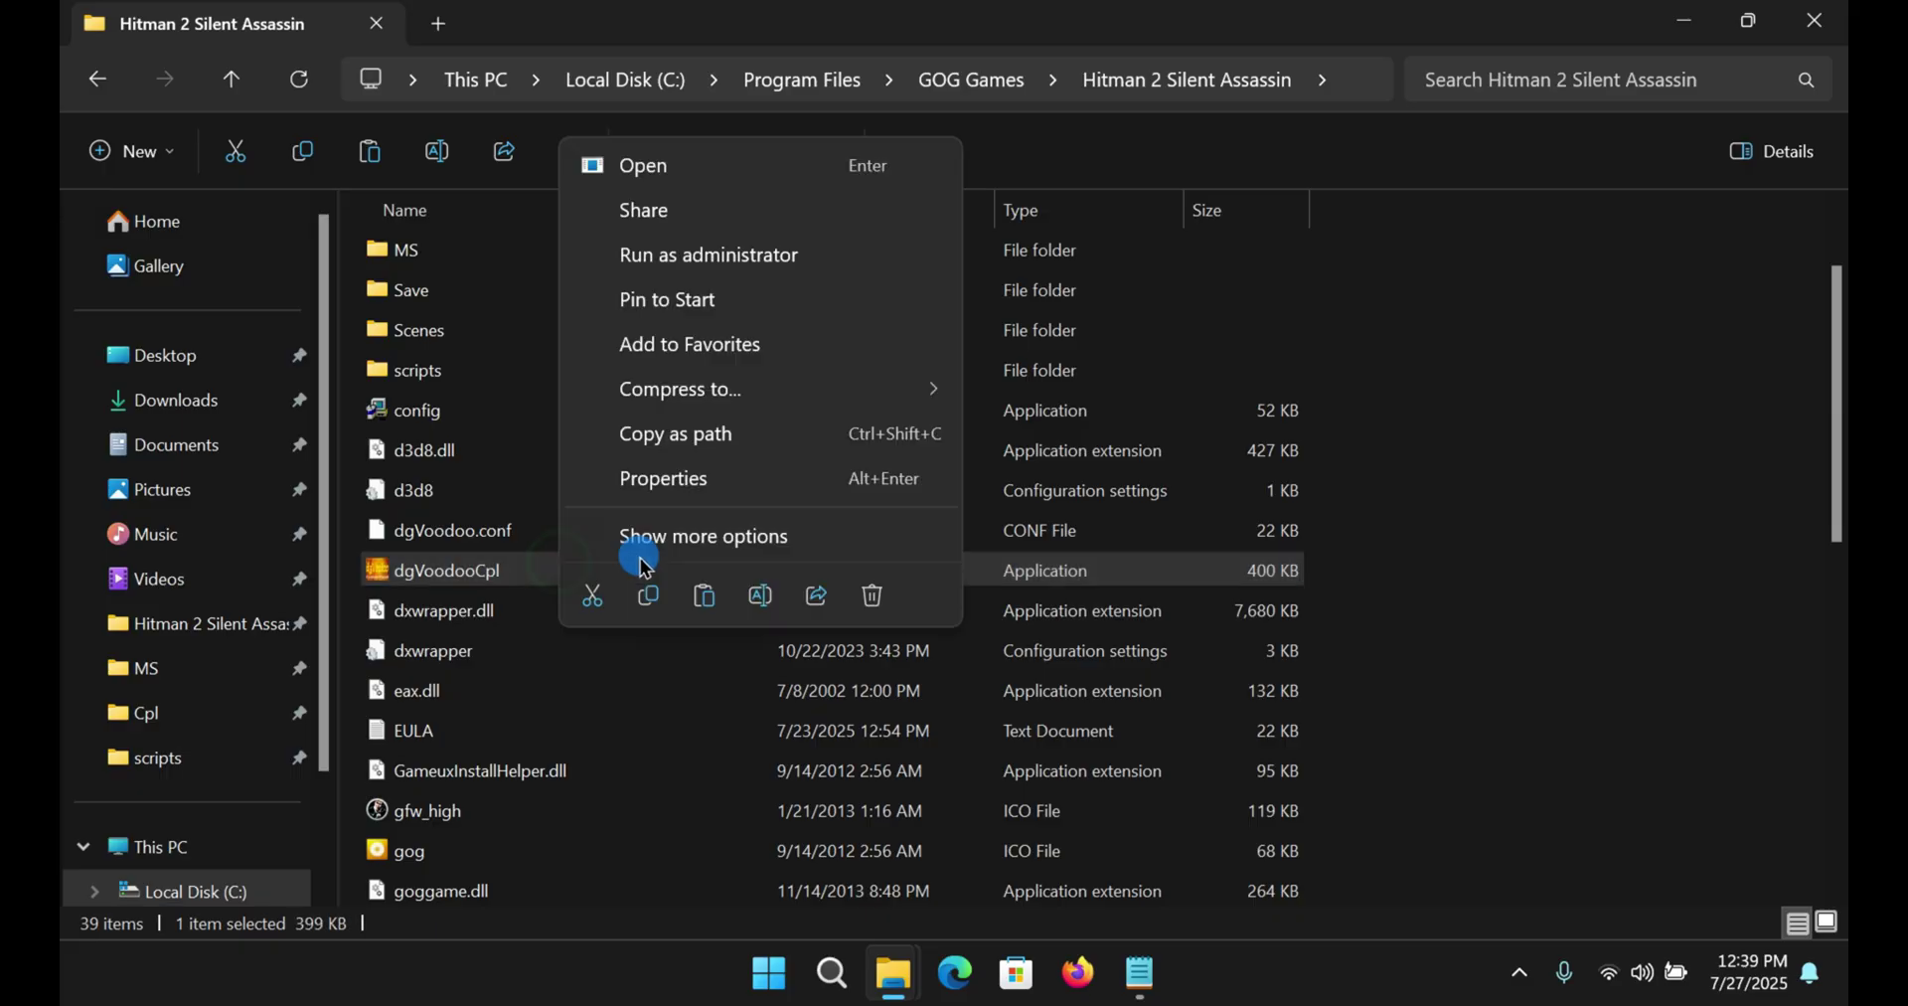
left_click(777, 248)
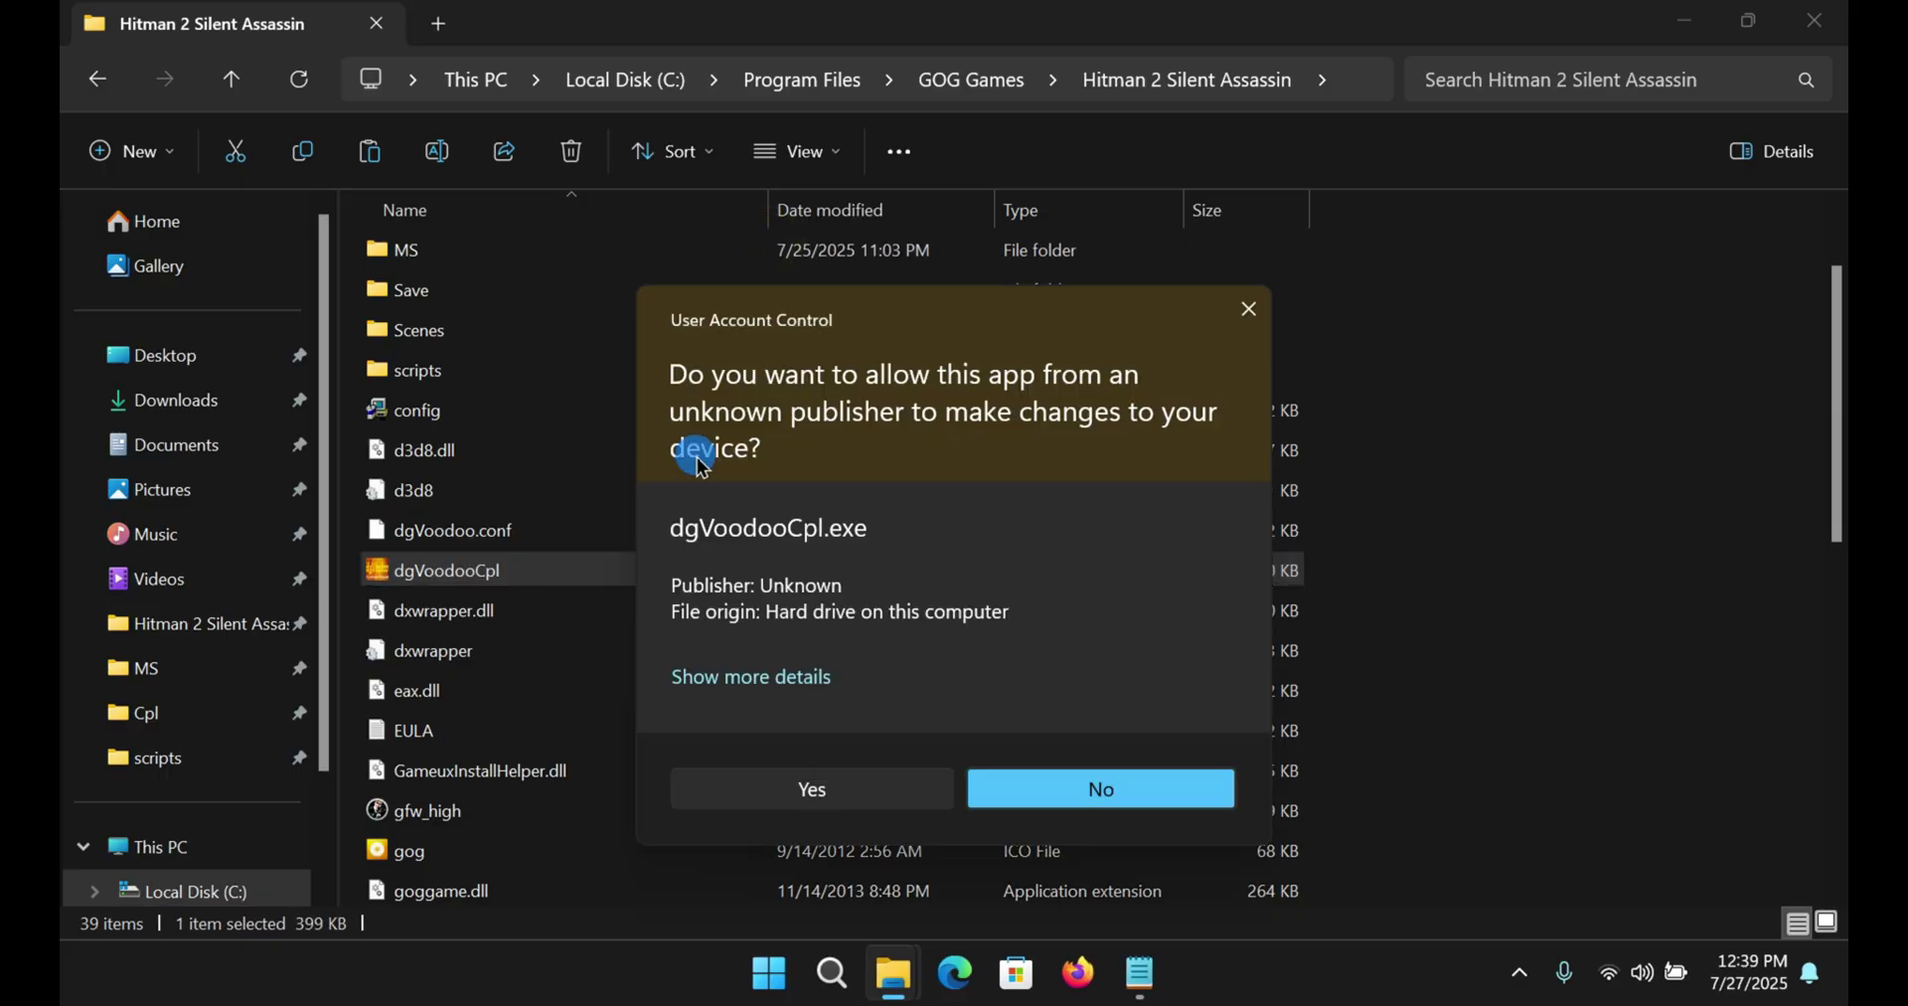
left_click(822, 783)
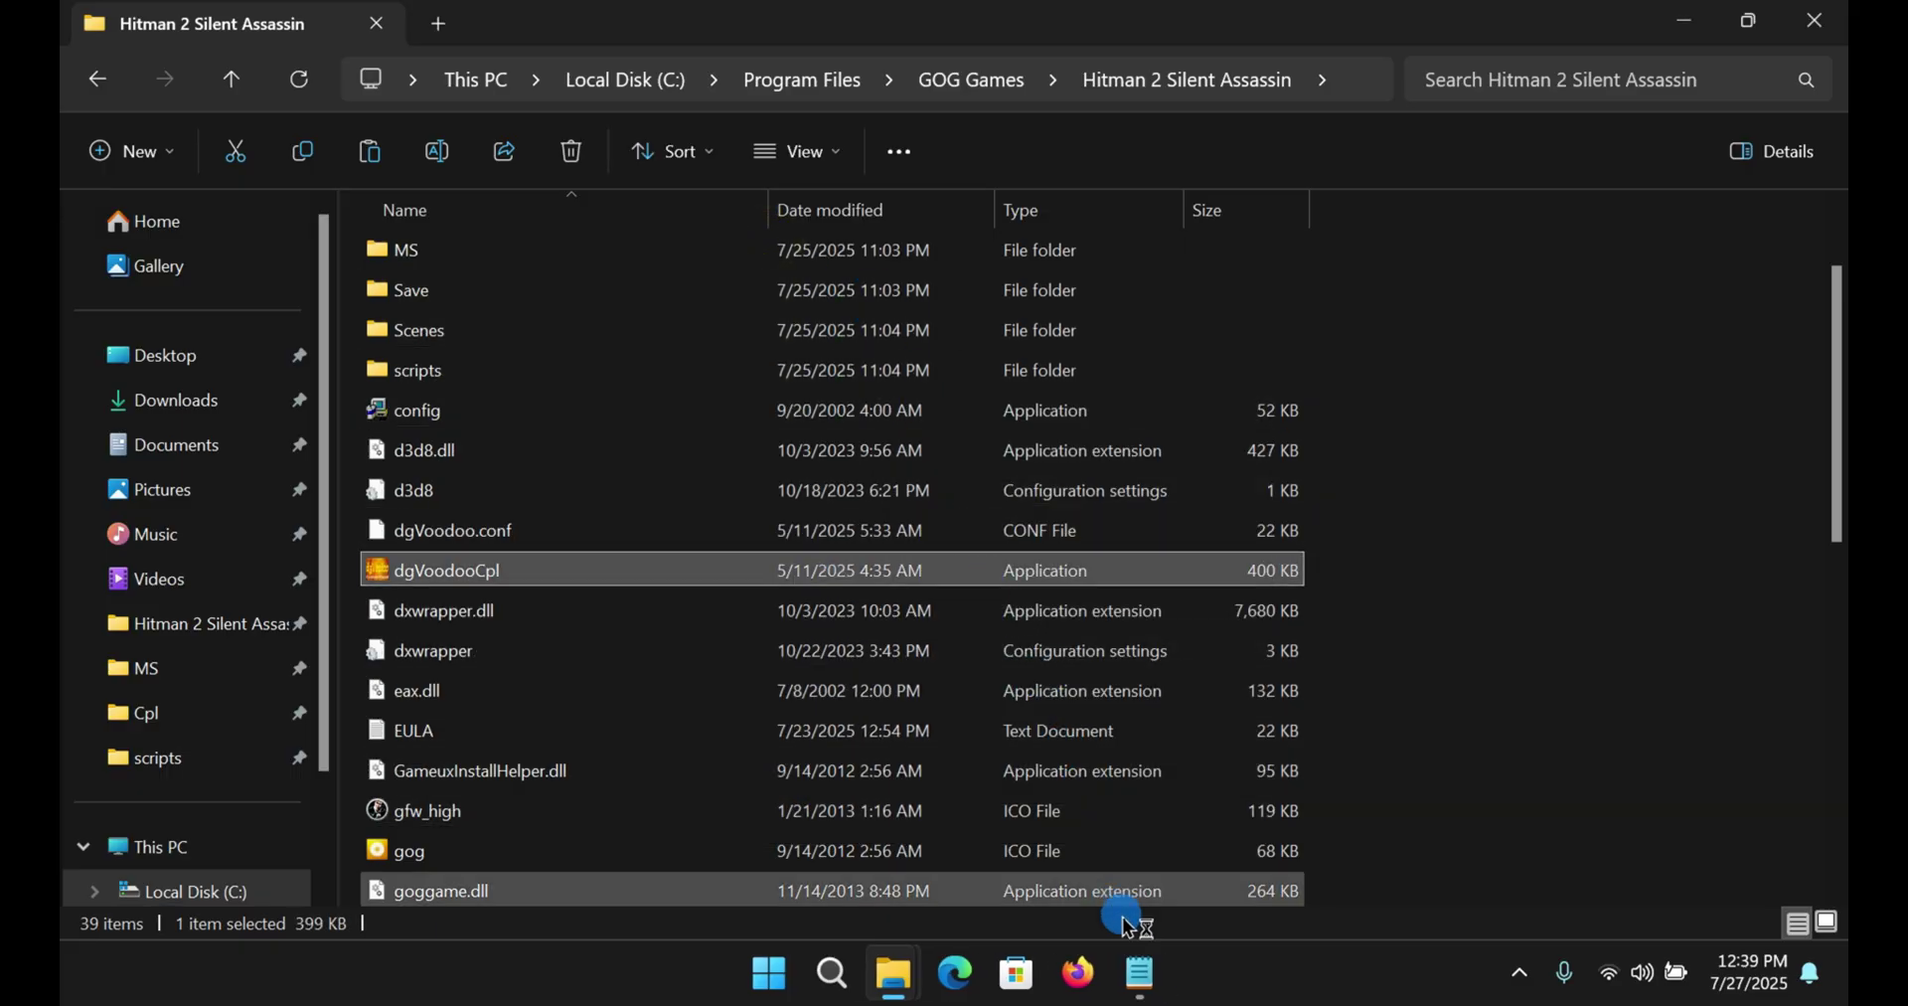
mouse_move(1164, 941)
left_click(1263, 741)
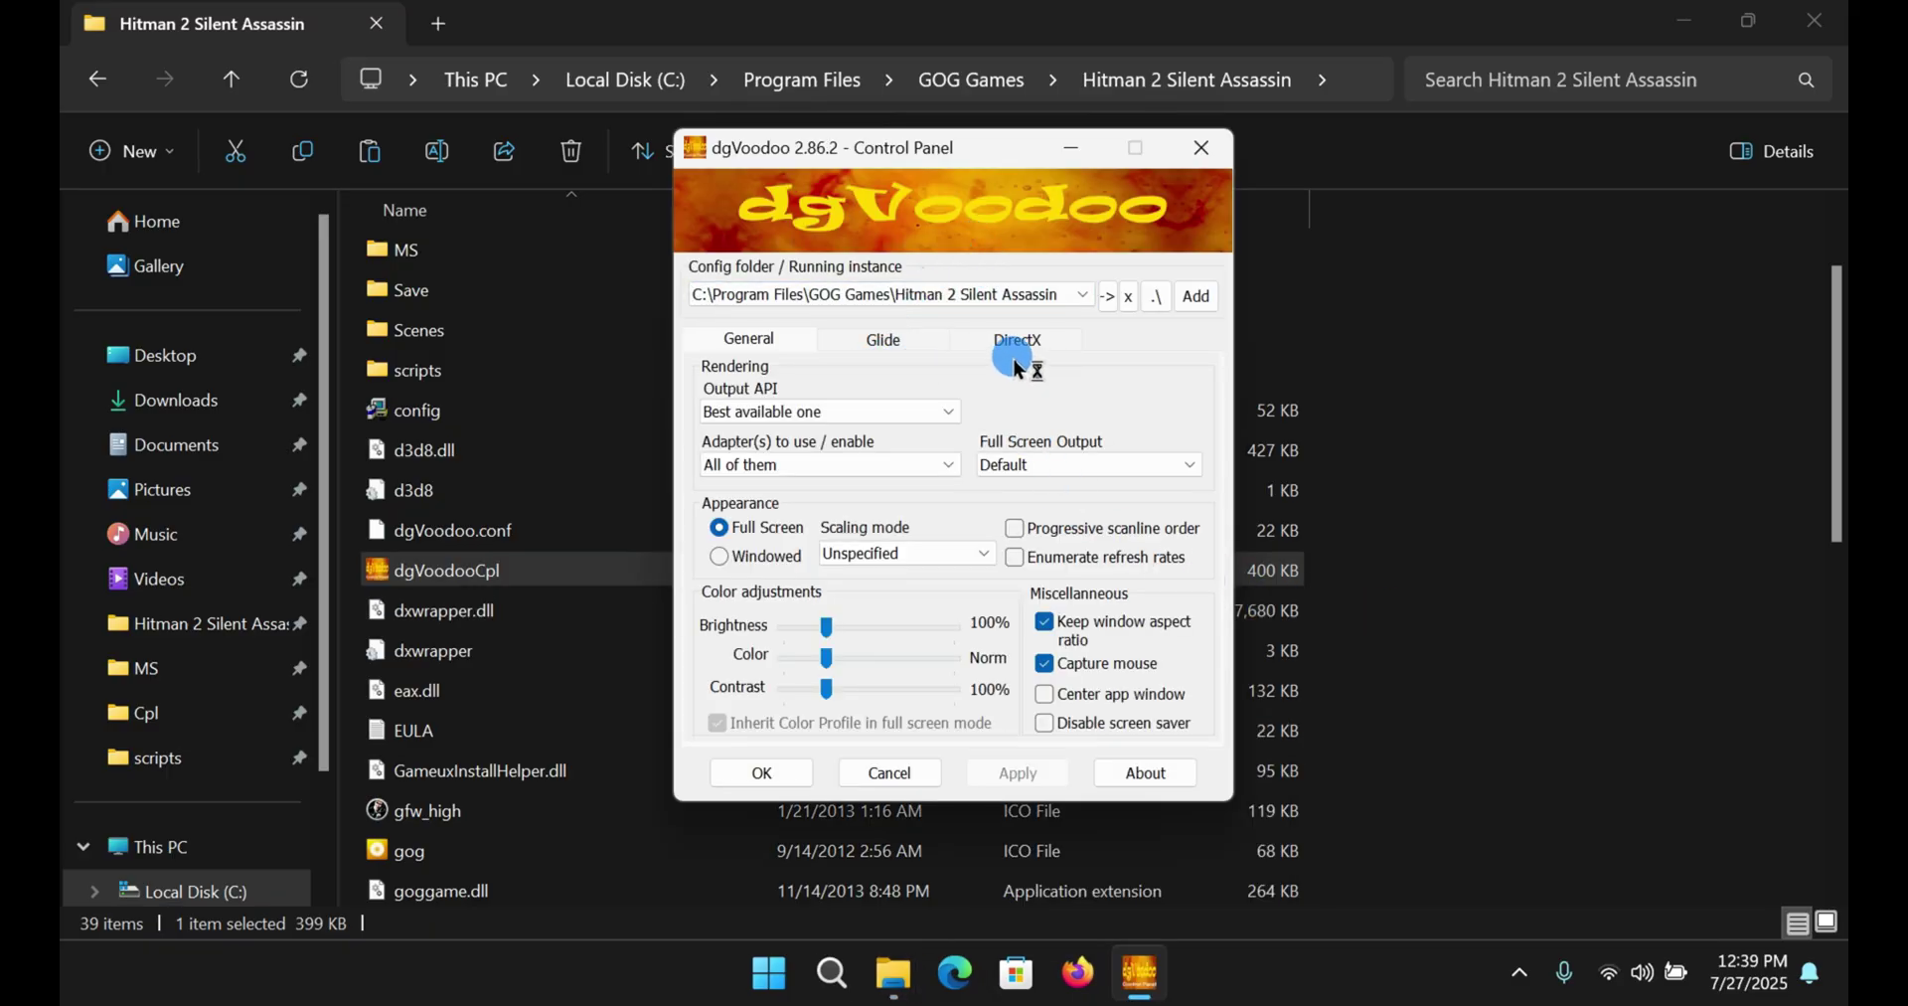
Step: In the dgVoodoo DirectX settings, set the resolution to Max FHD and texture filtering to Force anisotropic 16x
left_click(1015, 340)
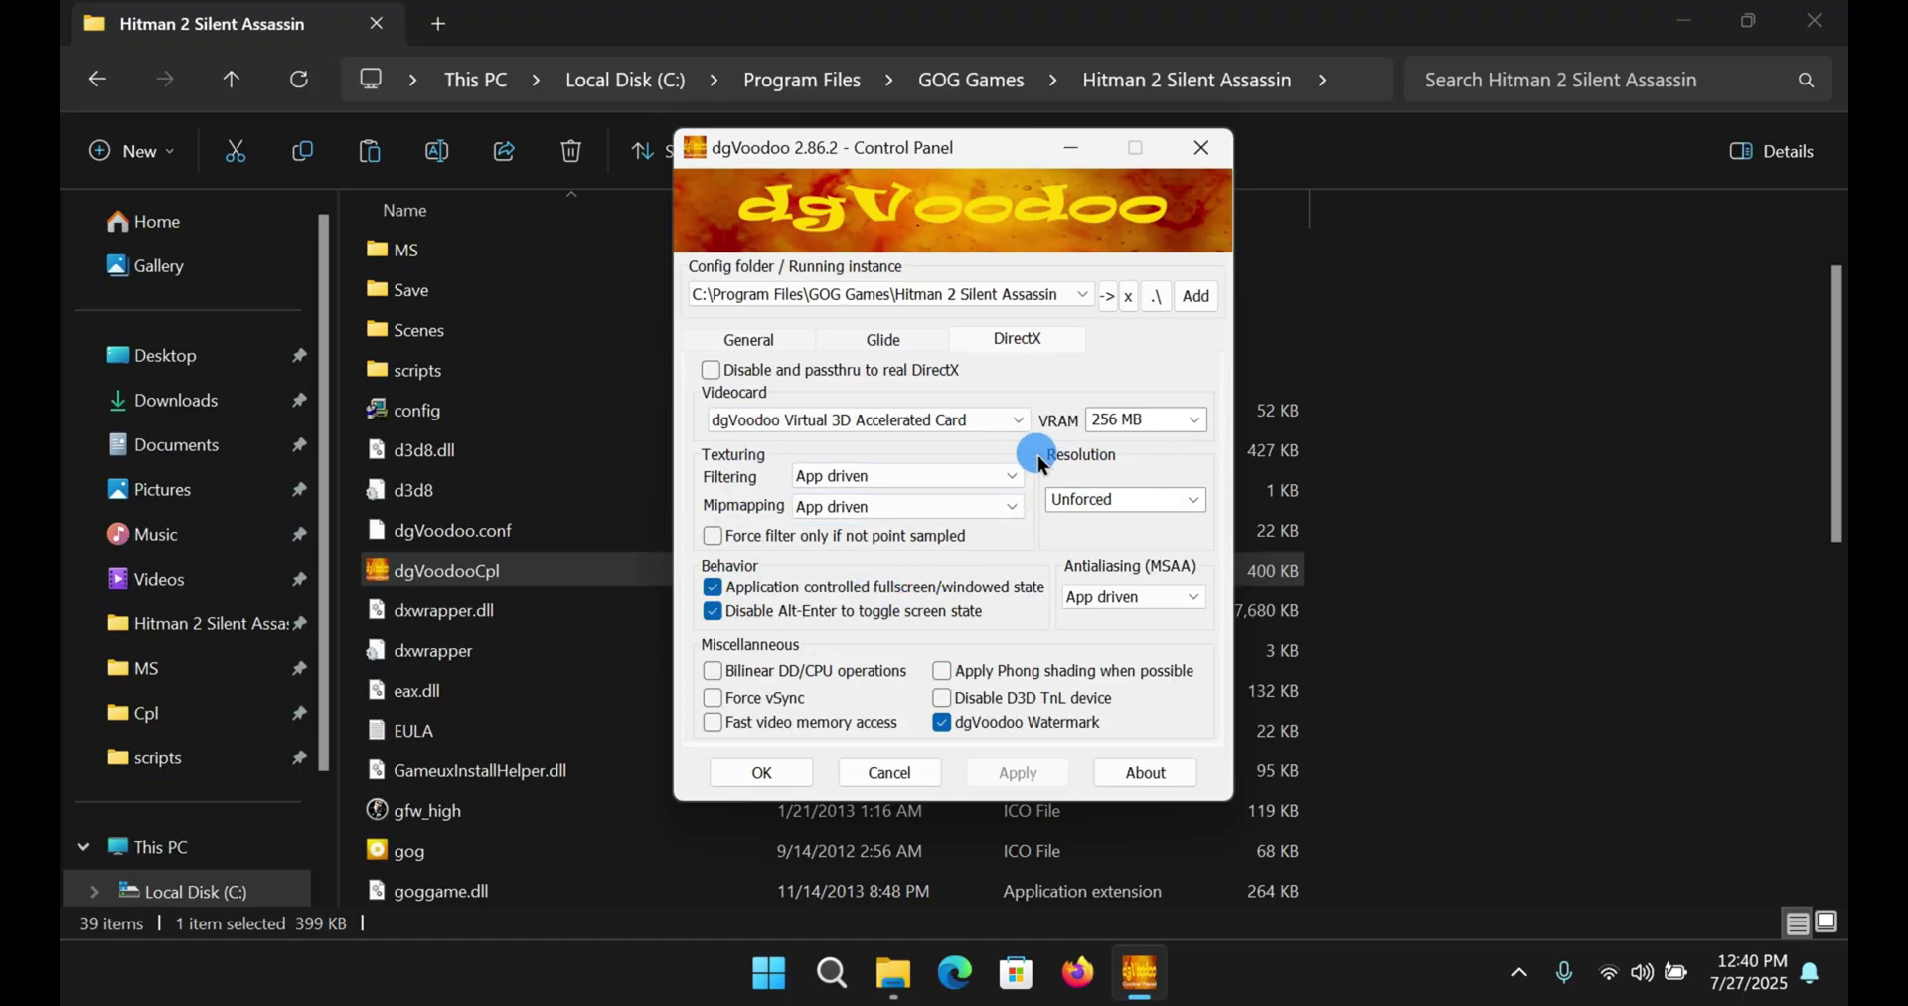
left_click(1137, 505)
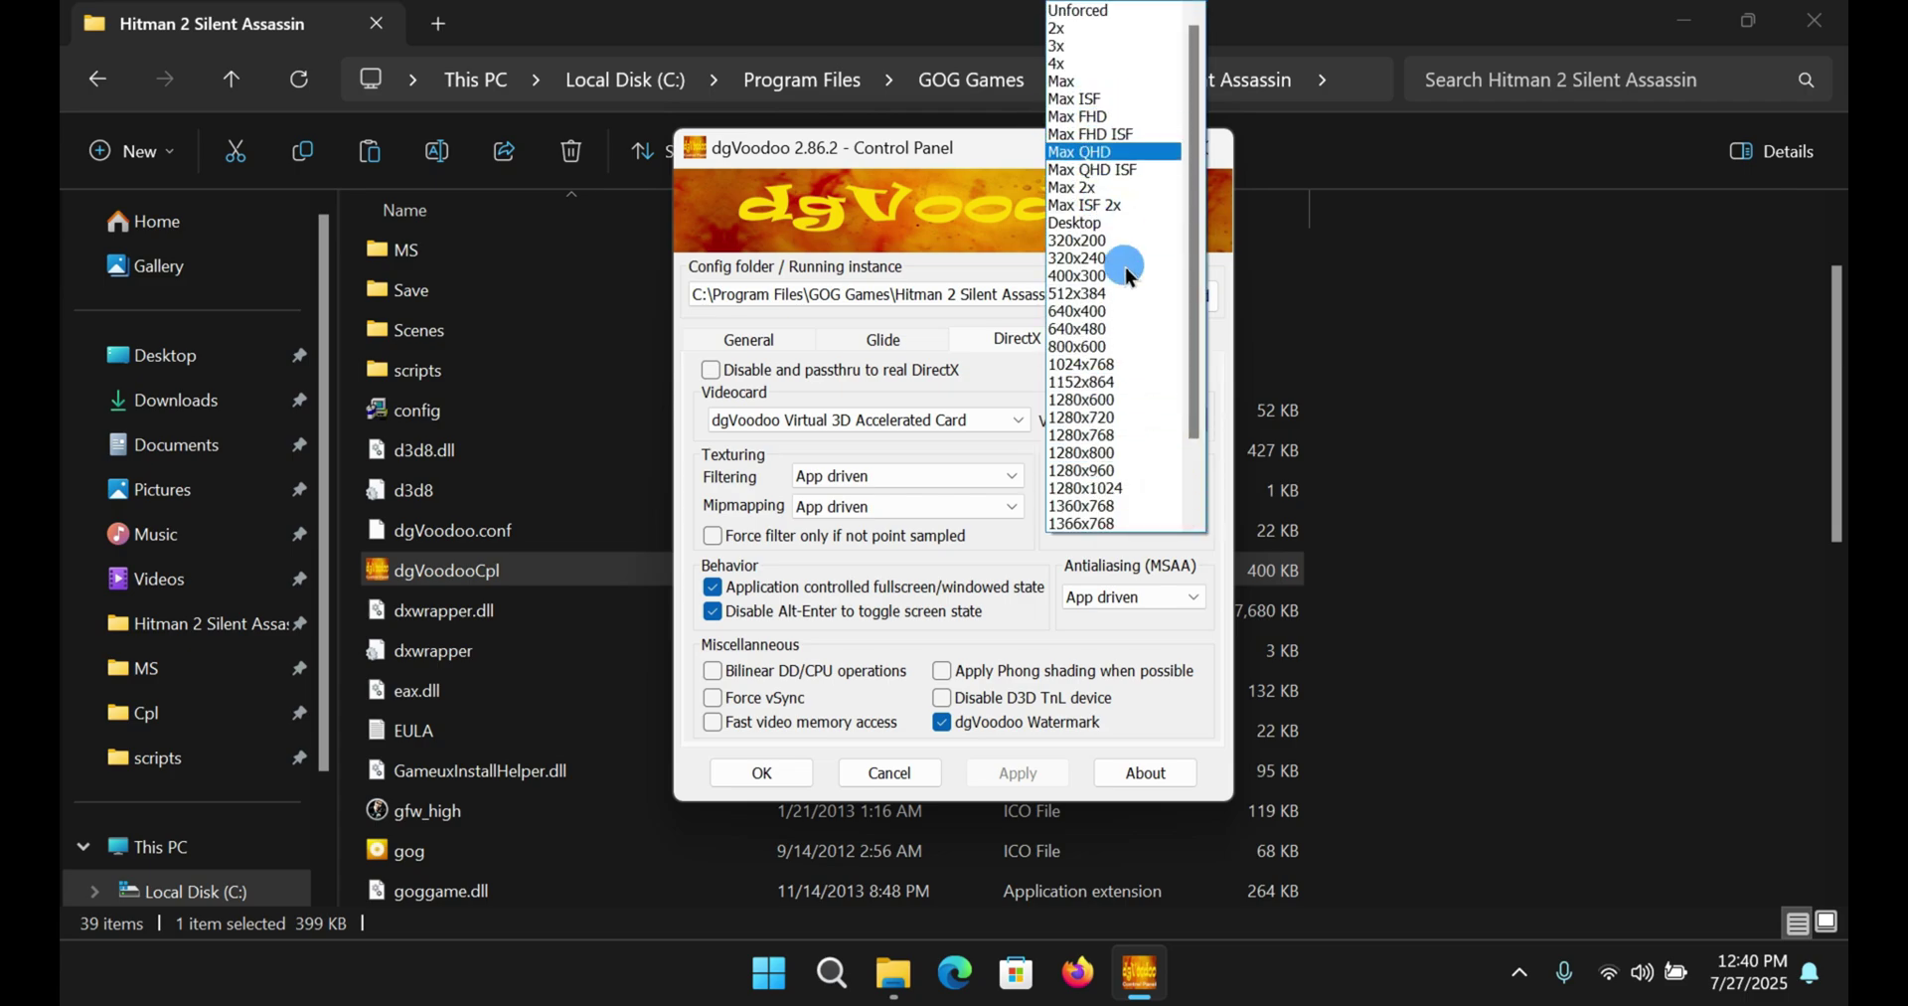
left_click(1099, 117)
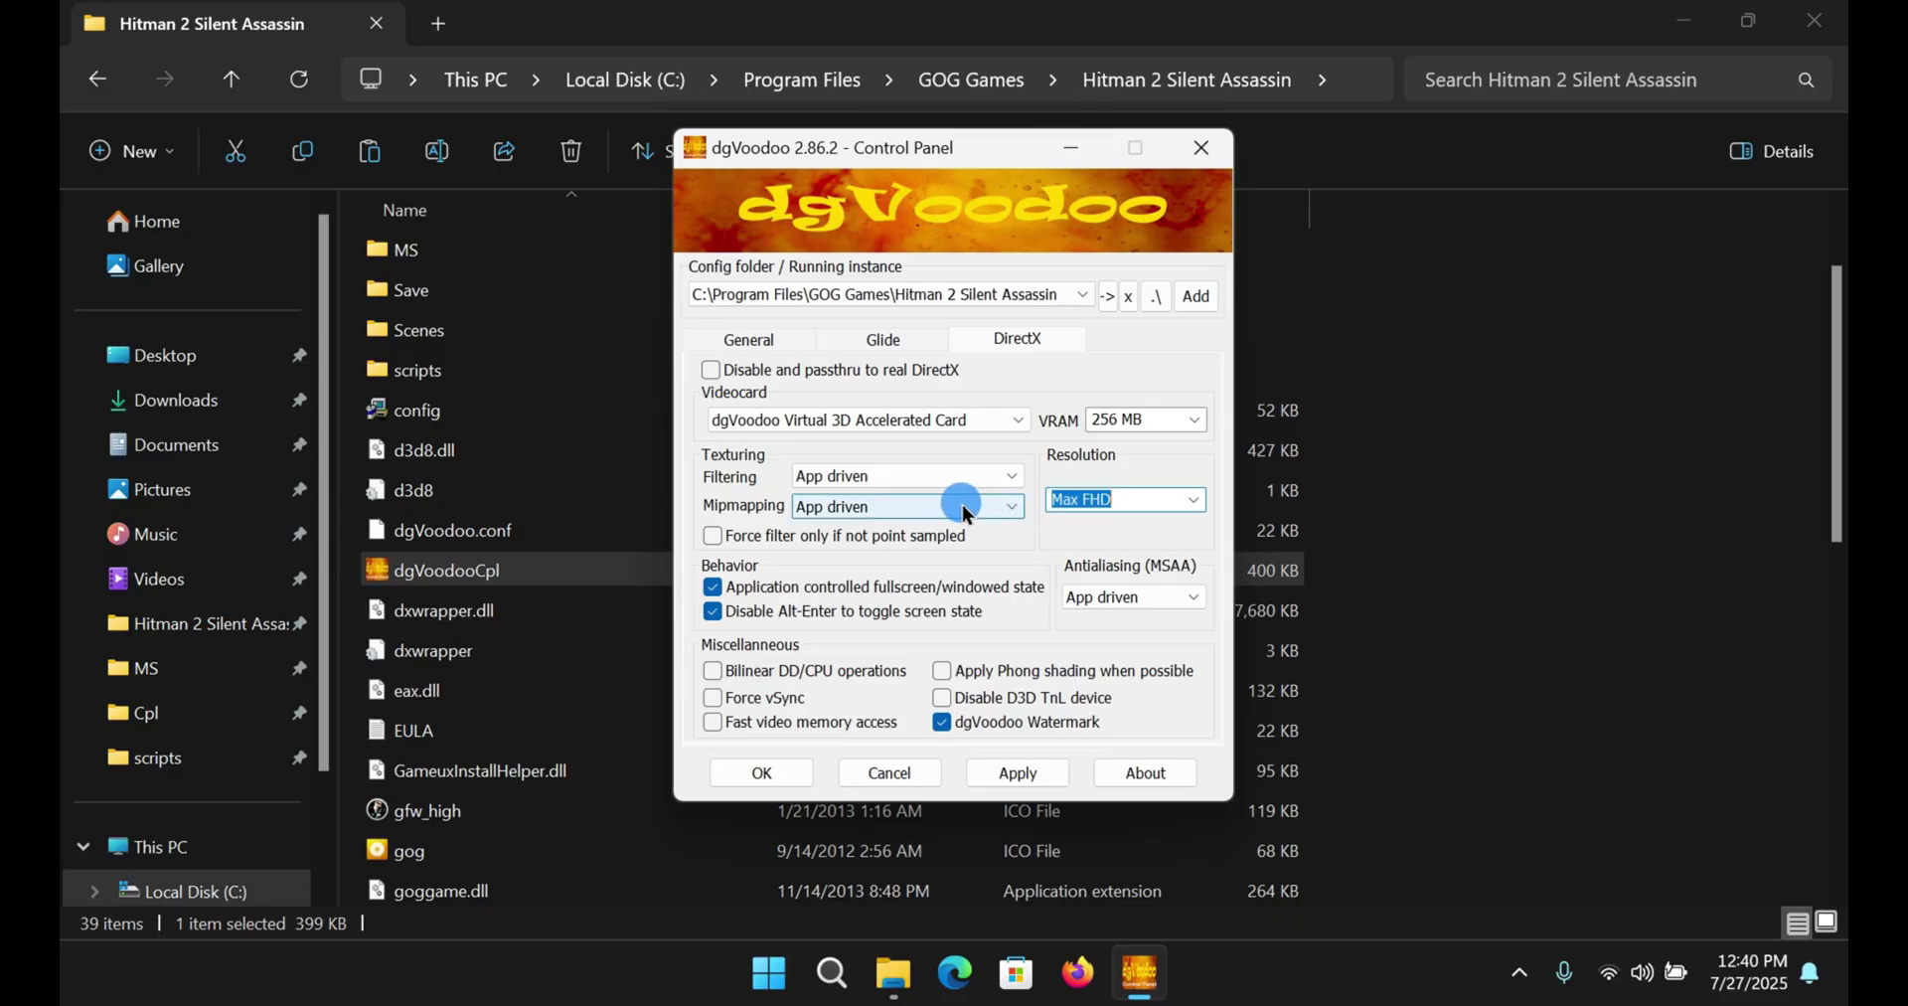
left_click(882, 477)
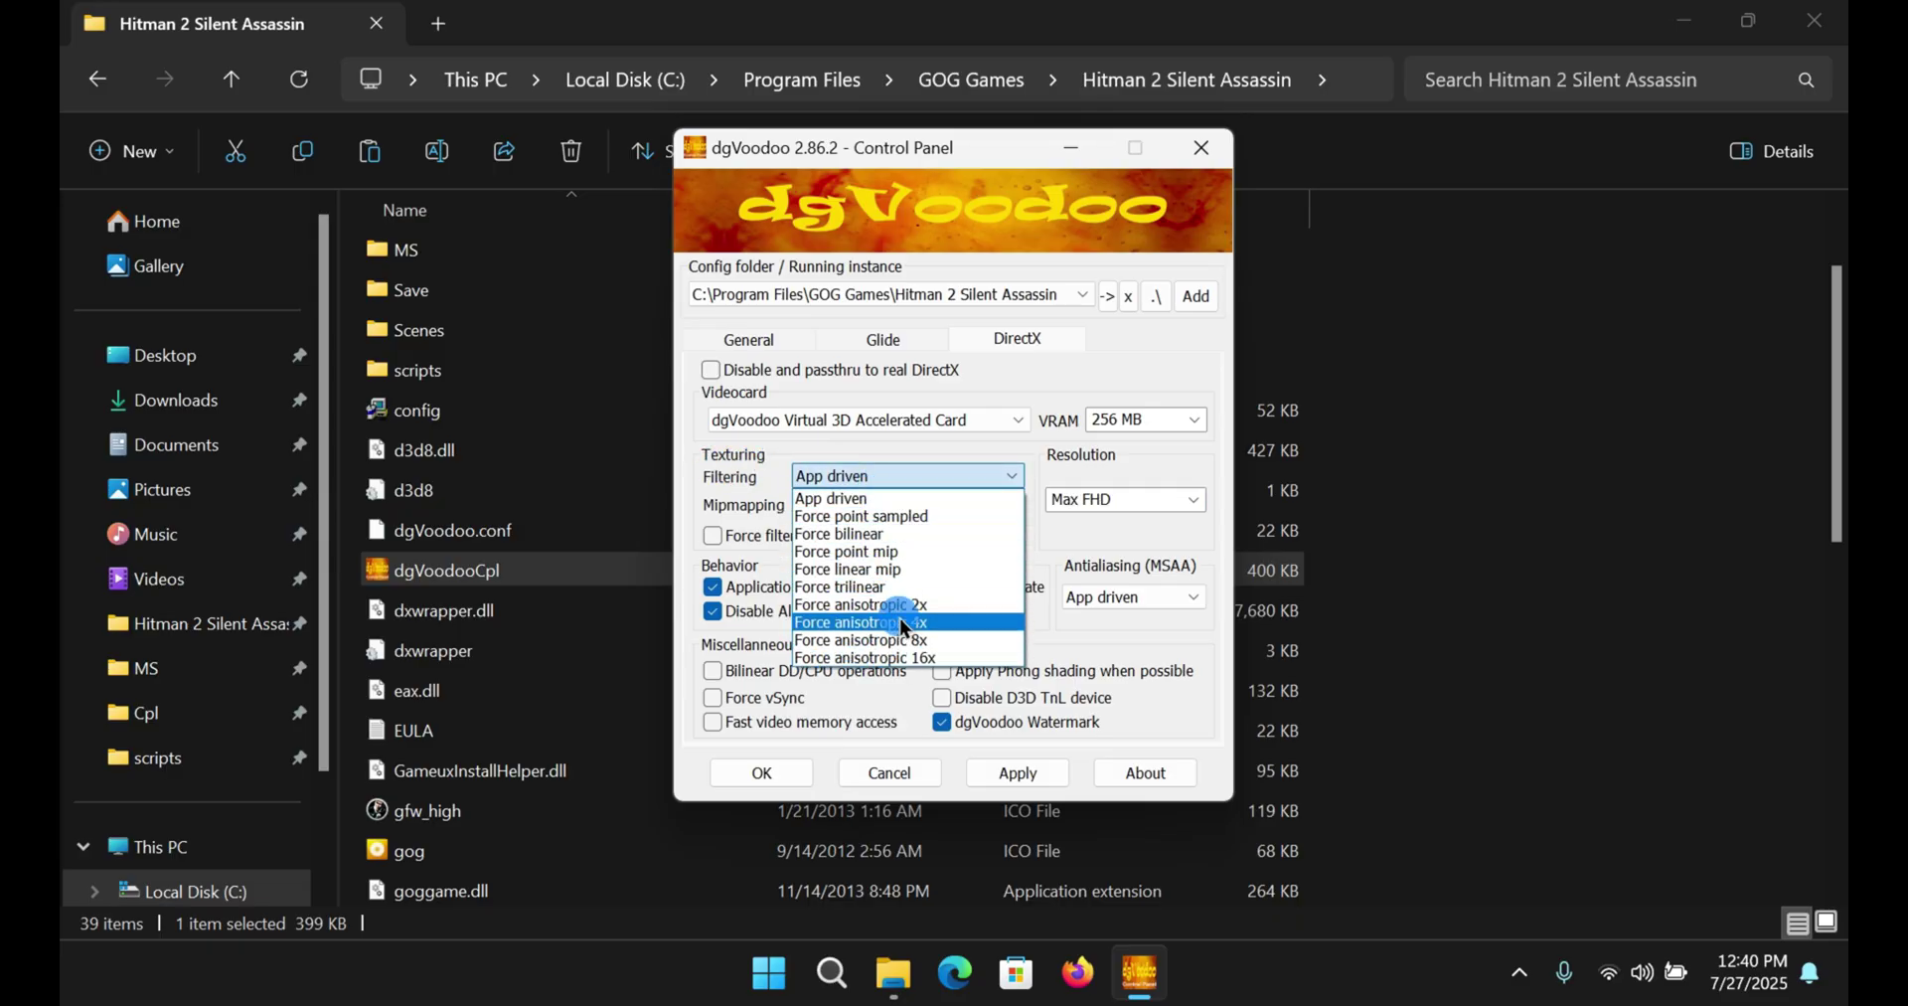
left_click(924, 657)
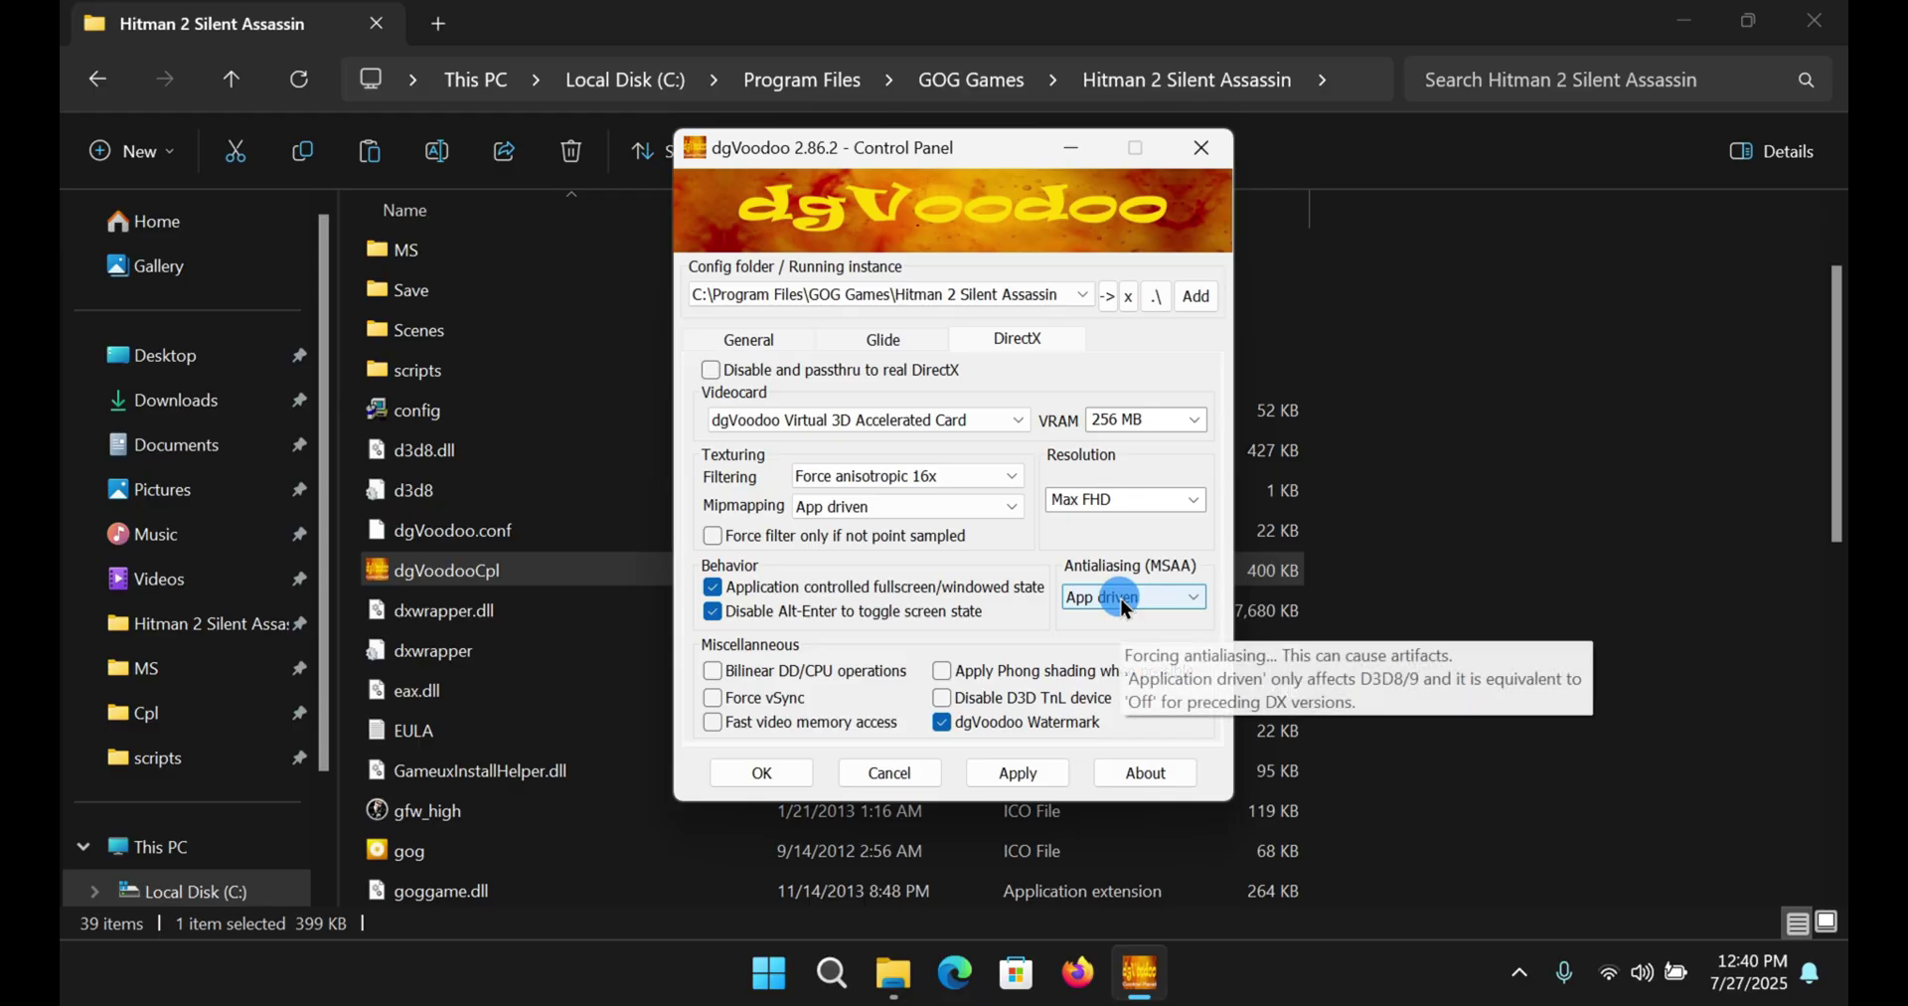
Step: Set the MSAA antialiasing to 8x and save the dgVoodoo settings, closing the control panel
left_click(1124, 620)
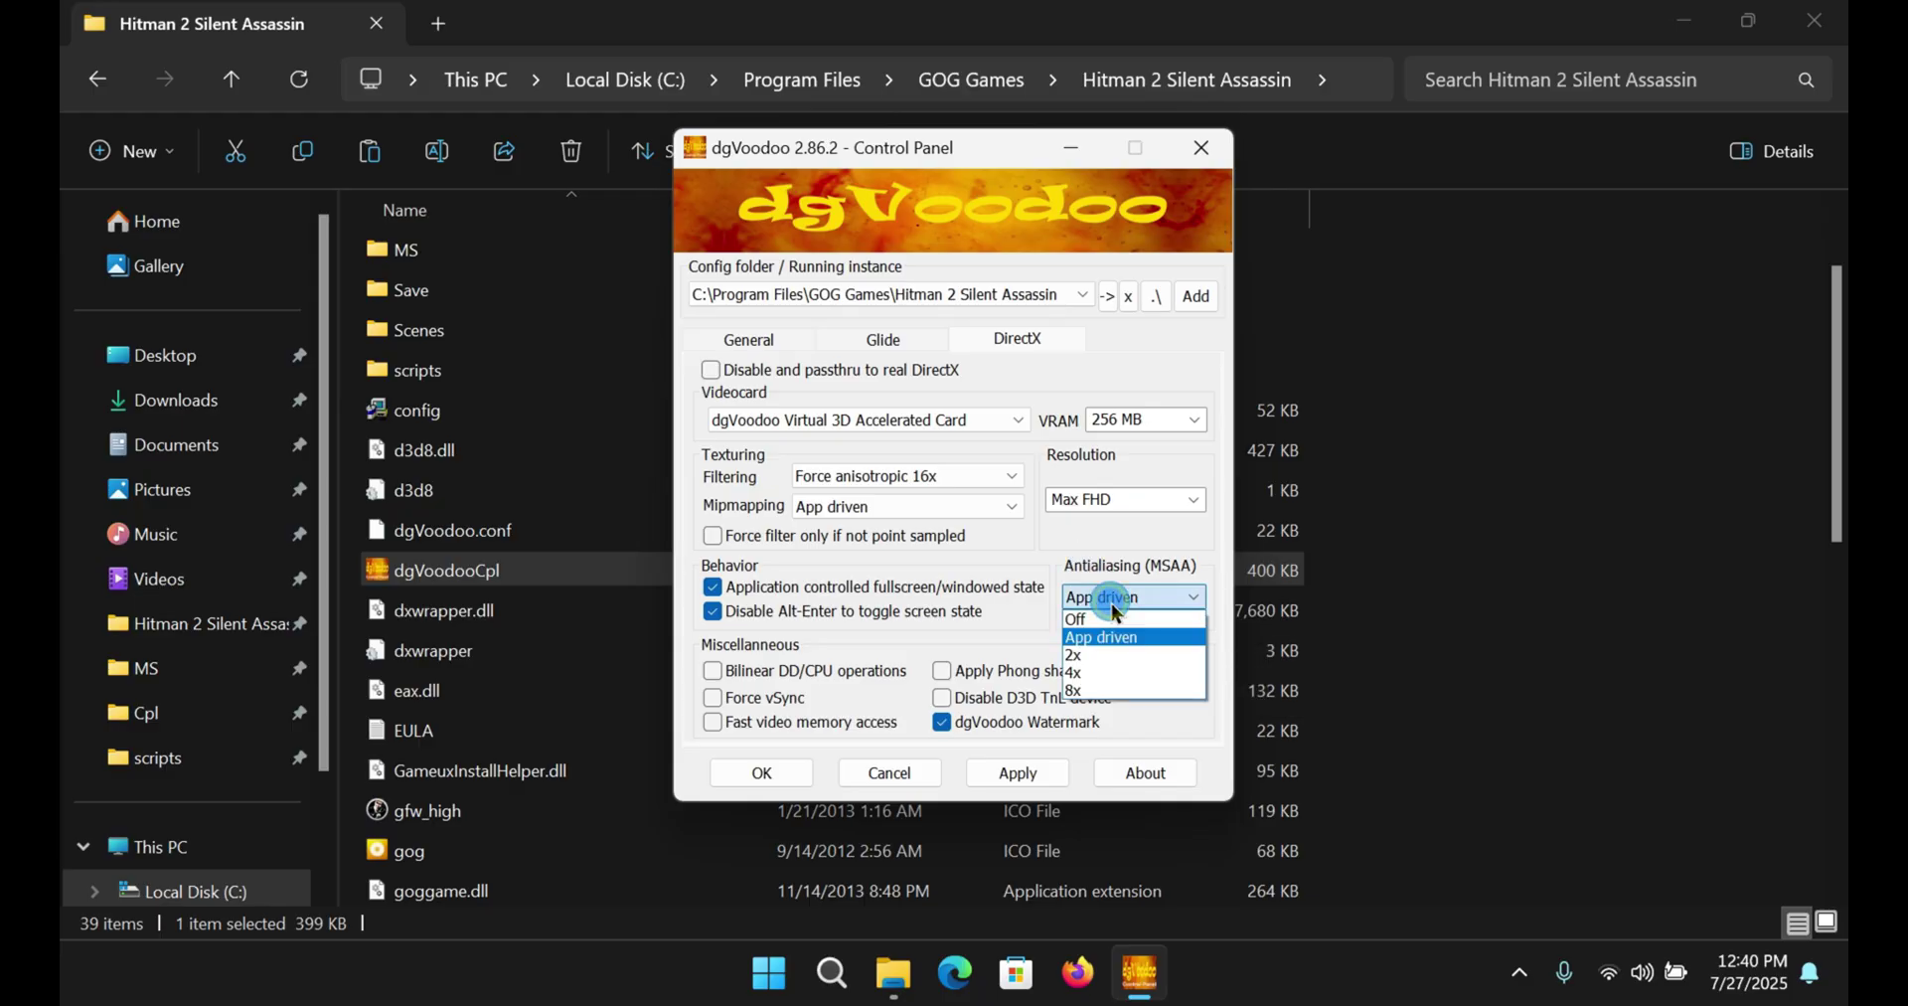
left_click(1115, 691)
left_click(1018, 773)
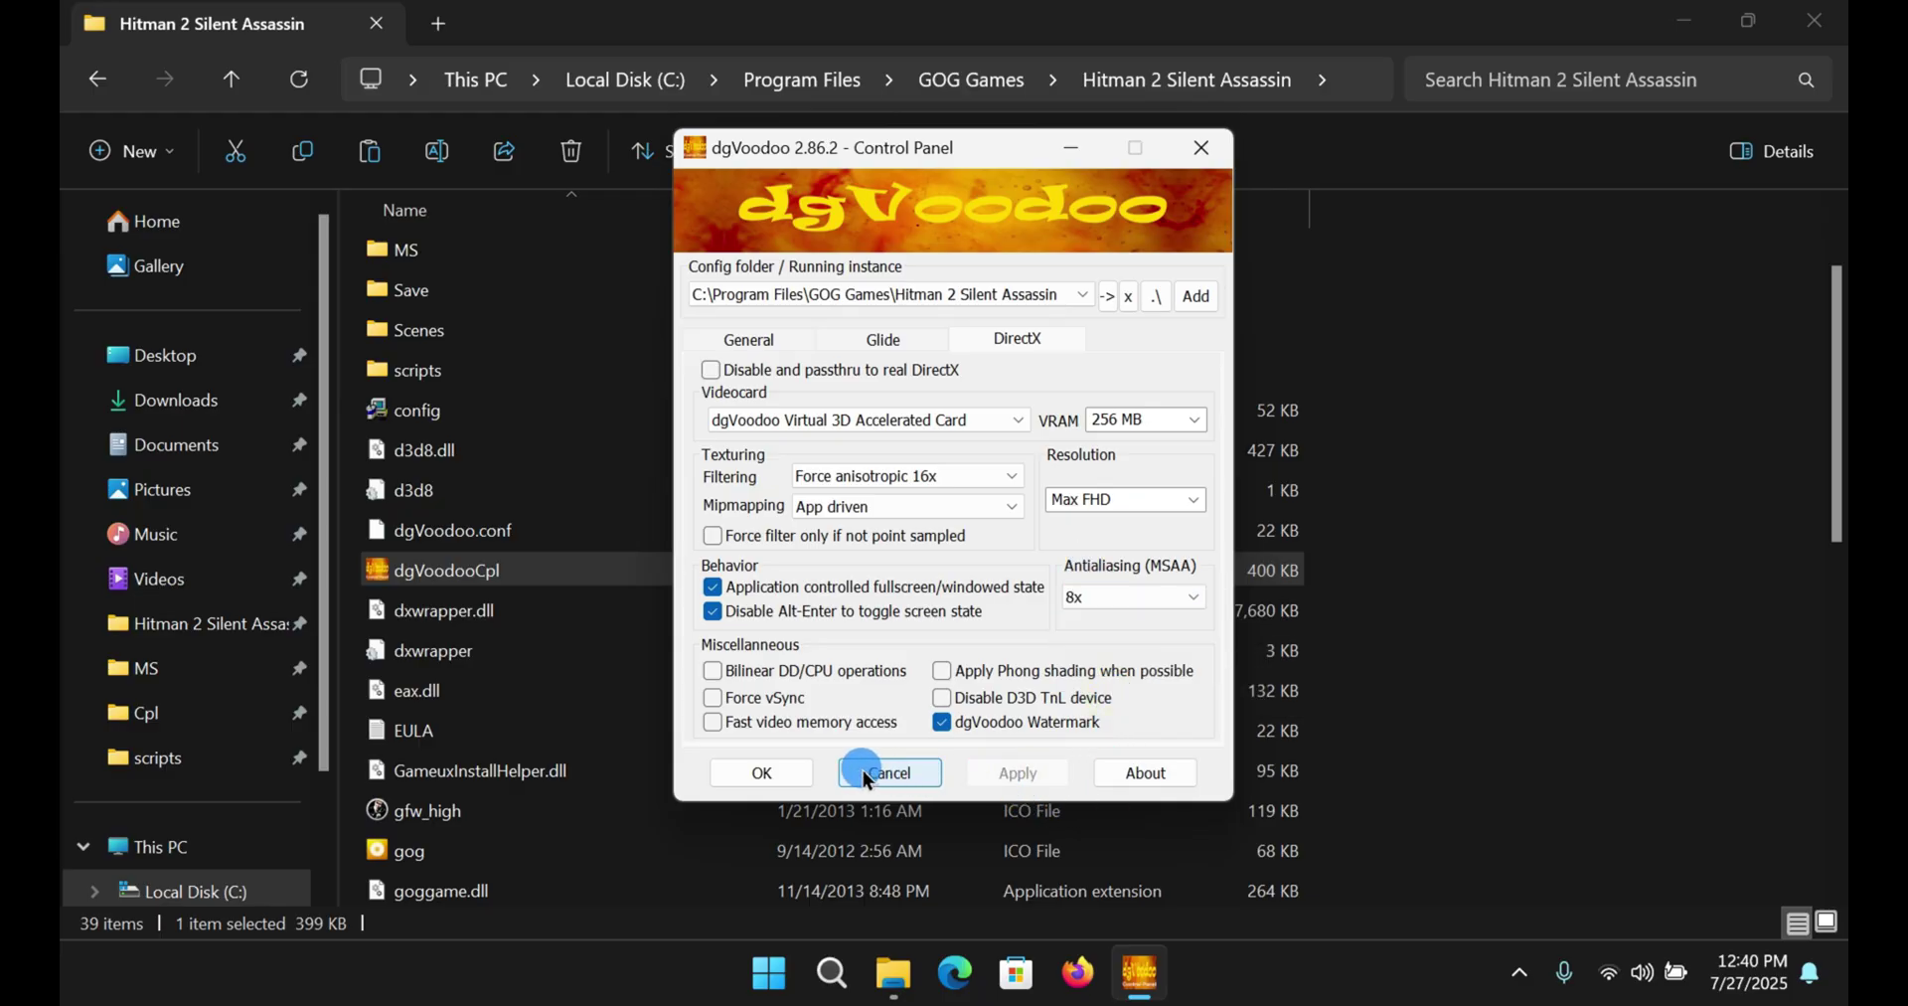
left_click(762, 773)
Step: Launch the hitman2 application from the game folder and start the game on Professional difficulty
scroll(527, 596, "down", 1)
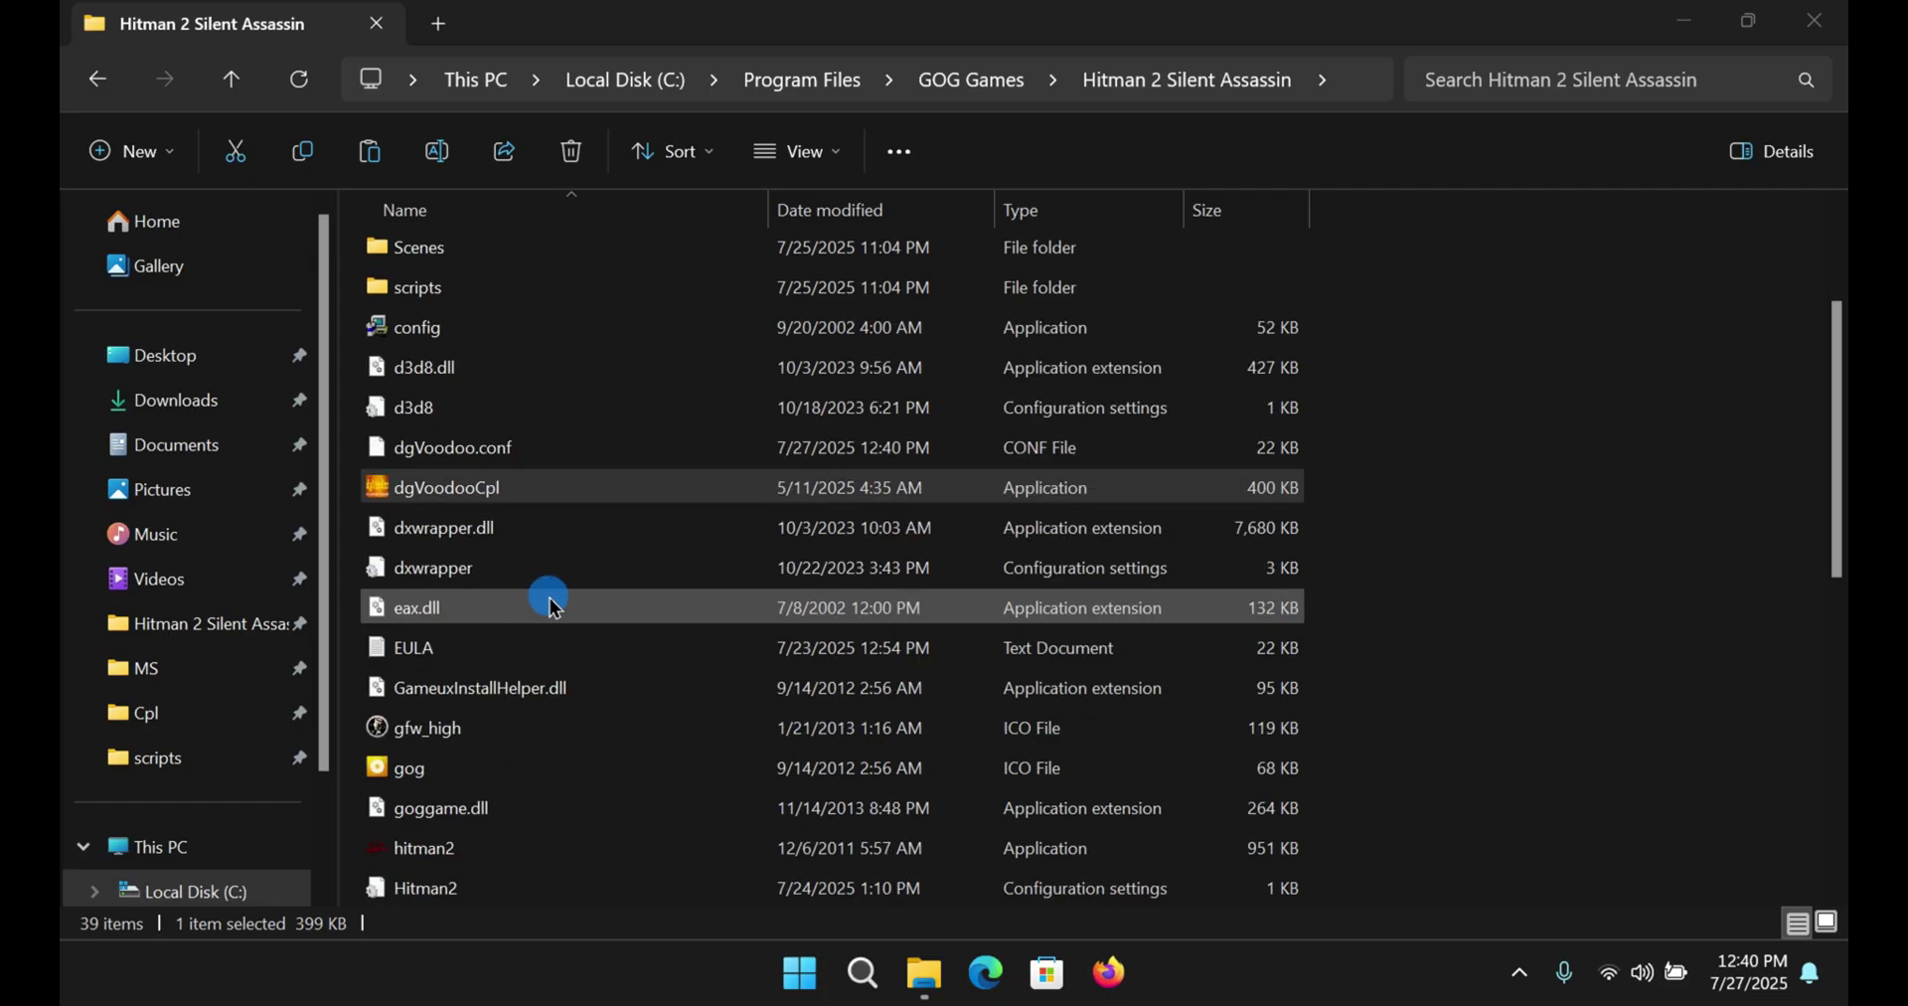
double_click(460, 854)
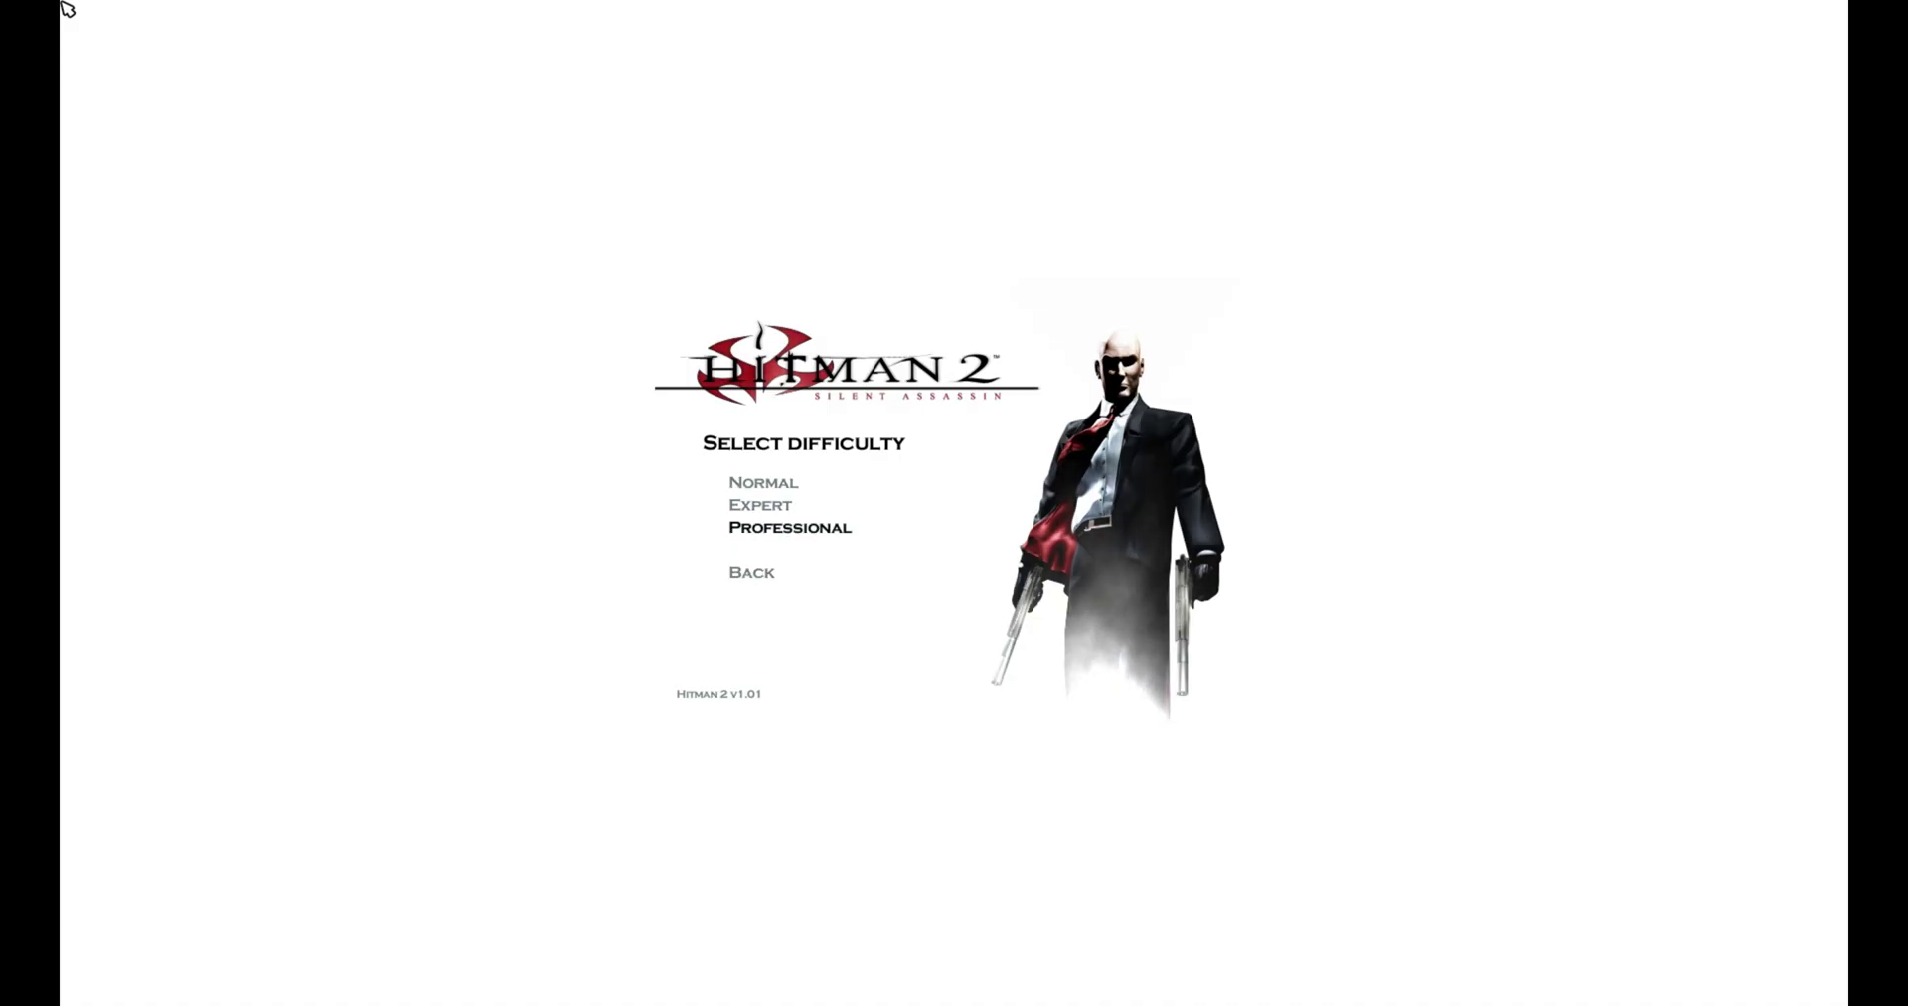
key("Up")
key("Down")
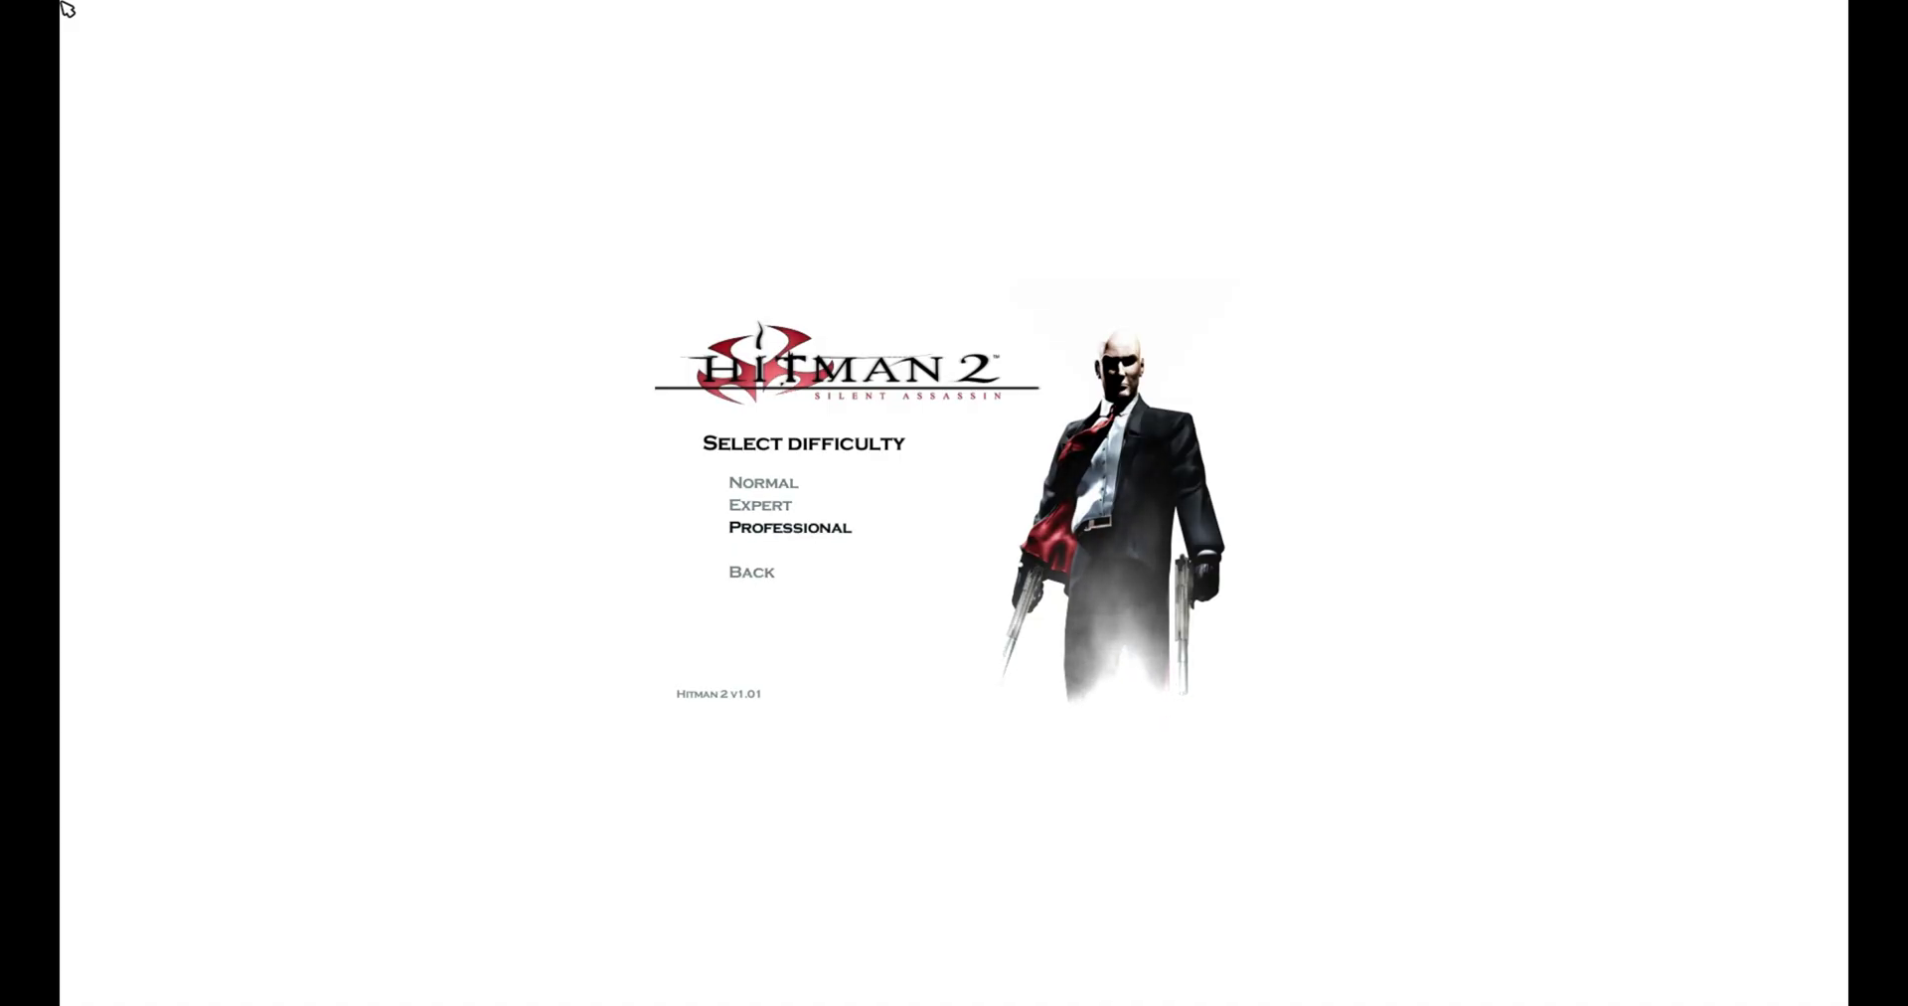
key("Return")
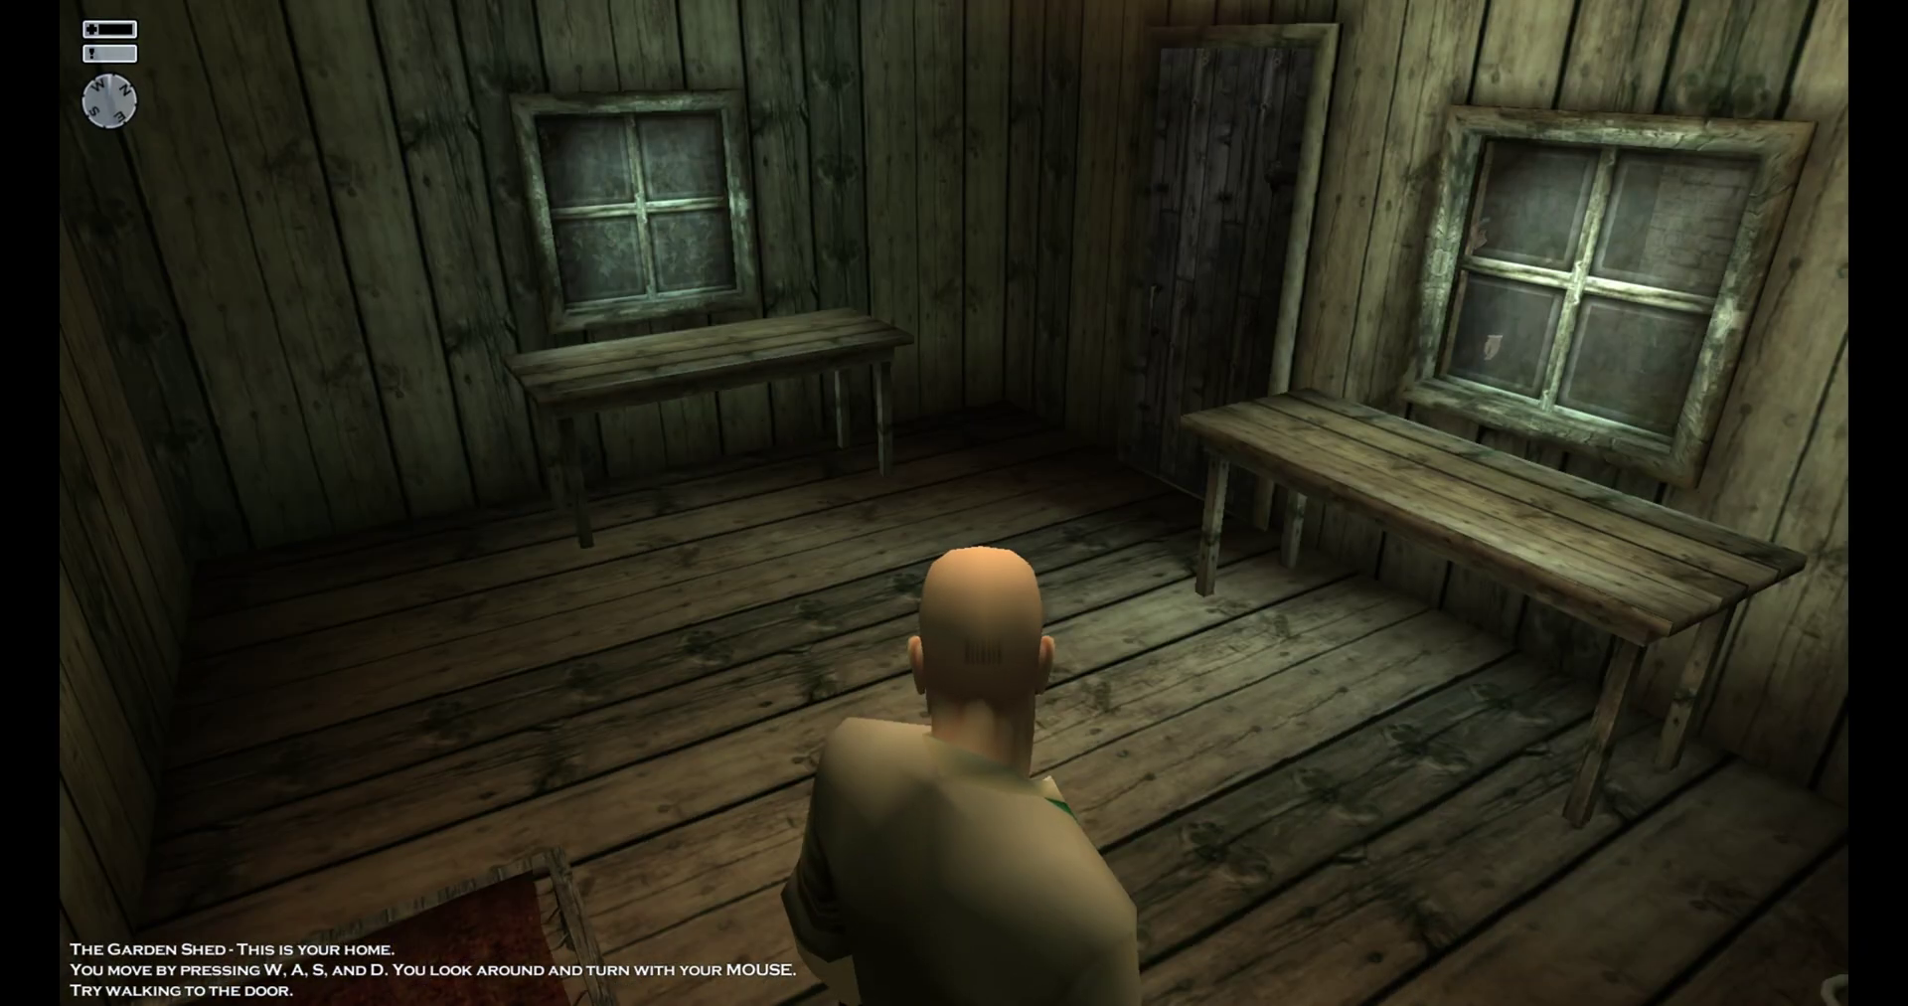
Step: Test the game by walking out of the garden shed and across the garden, skipping the priest's cutscene
key("w")
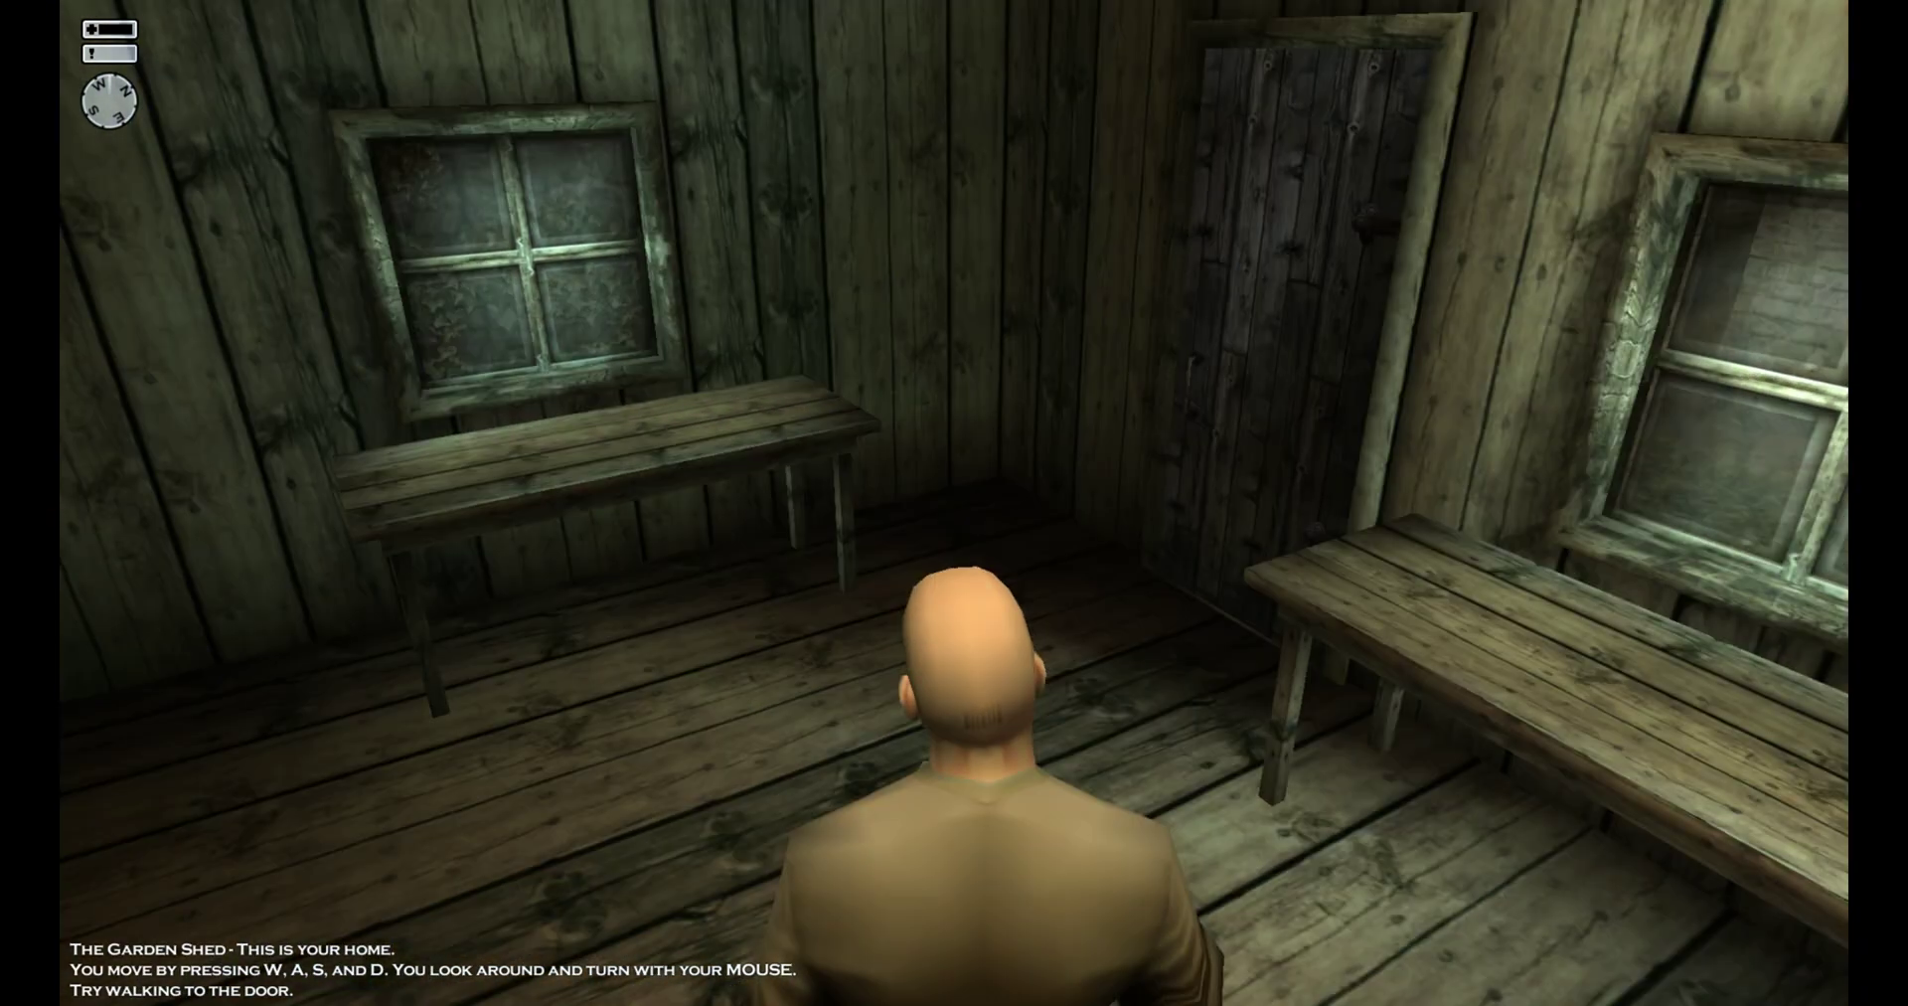
key("w")
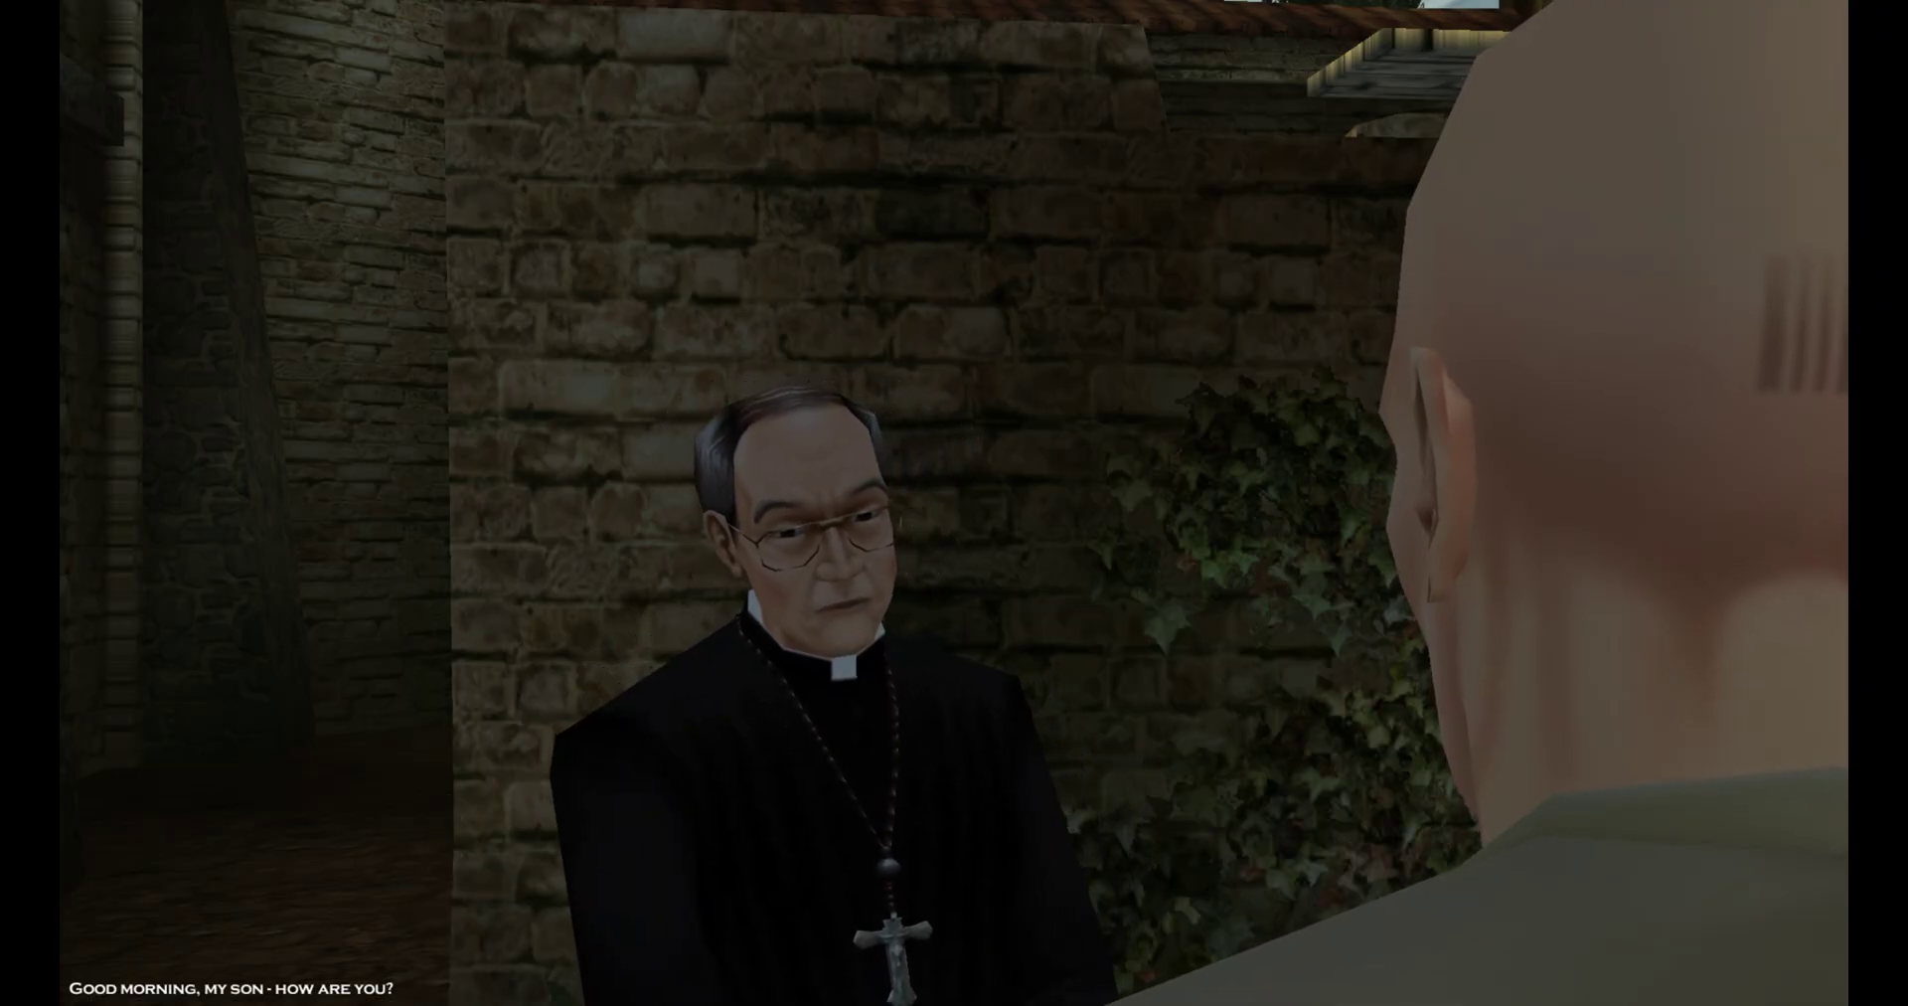
key("Escape")
key("w")
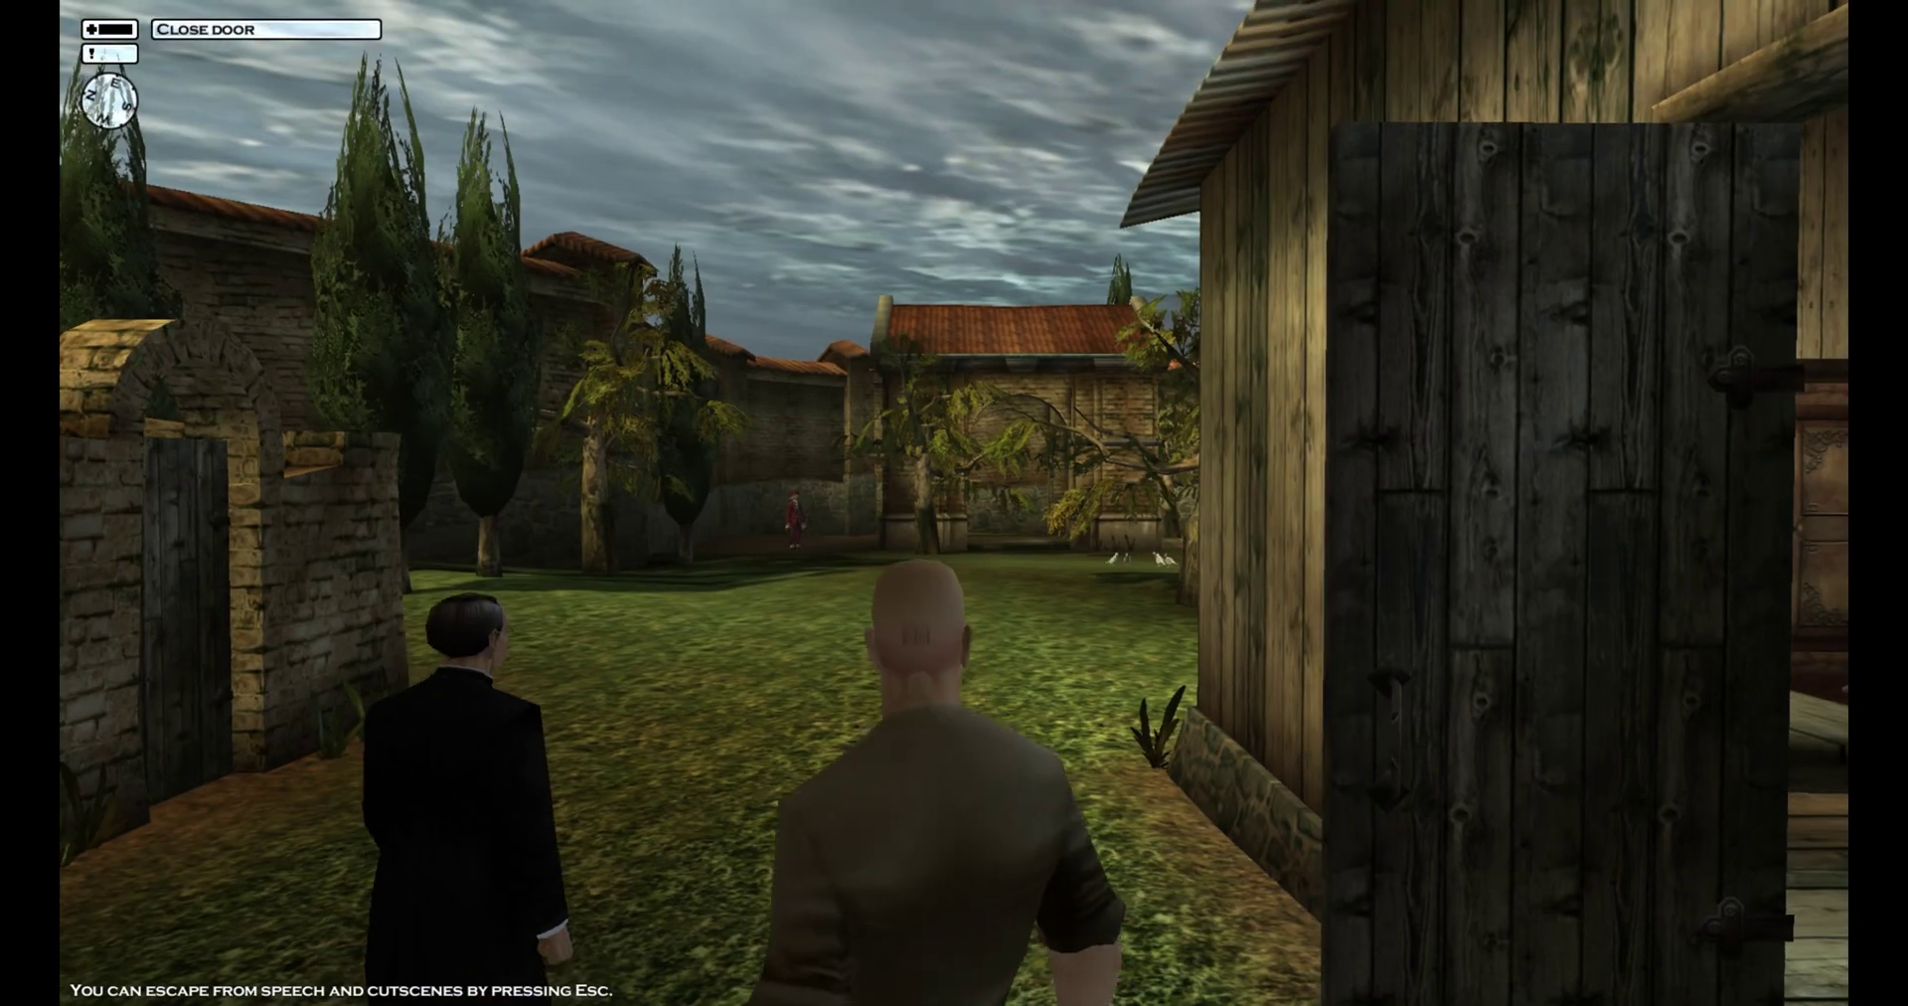
key("w")
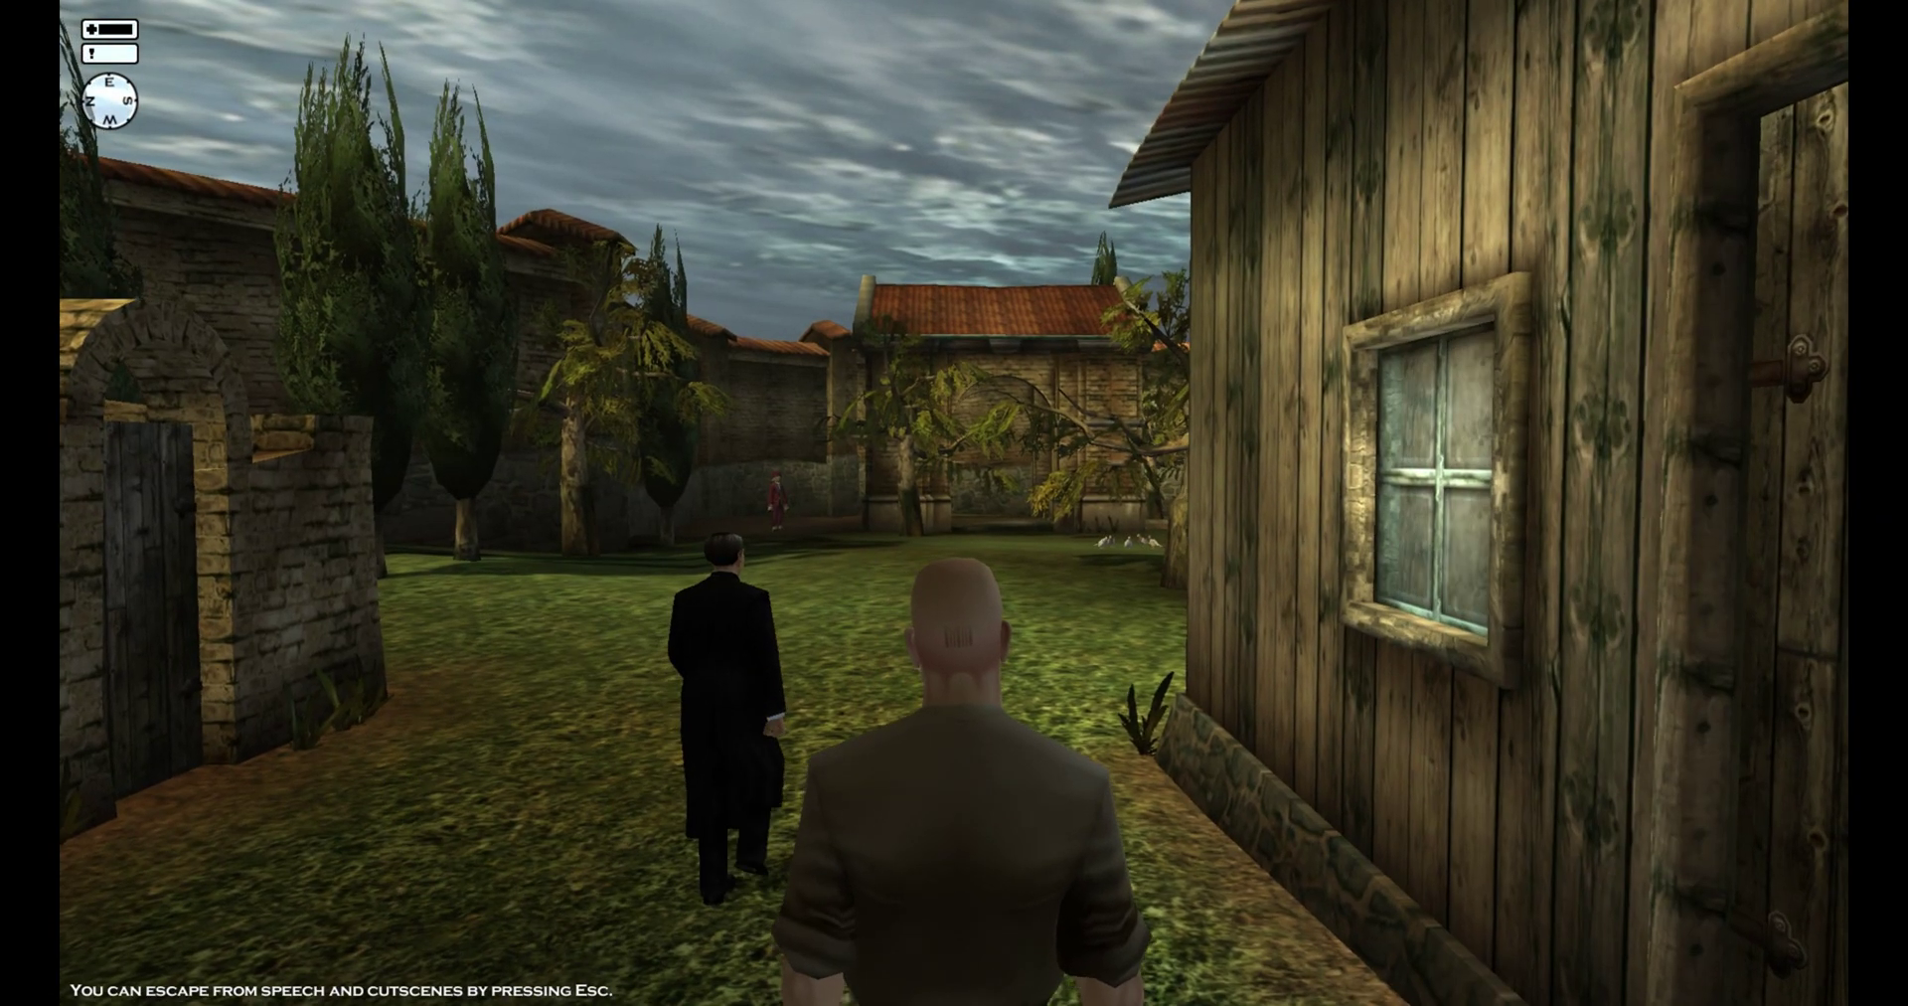
key("w")
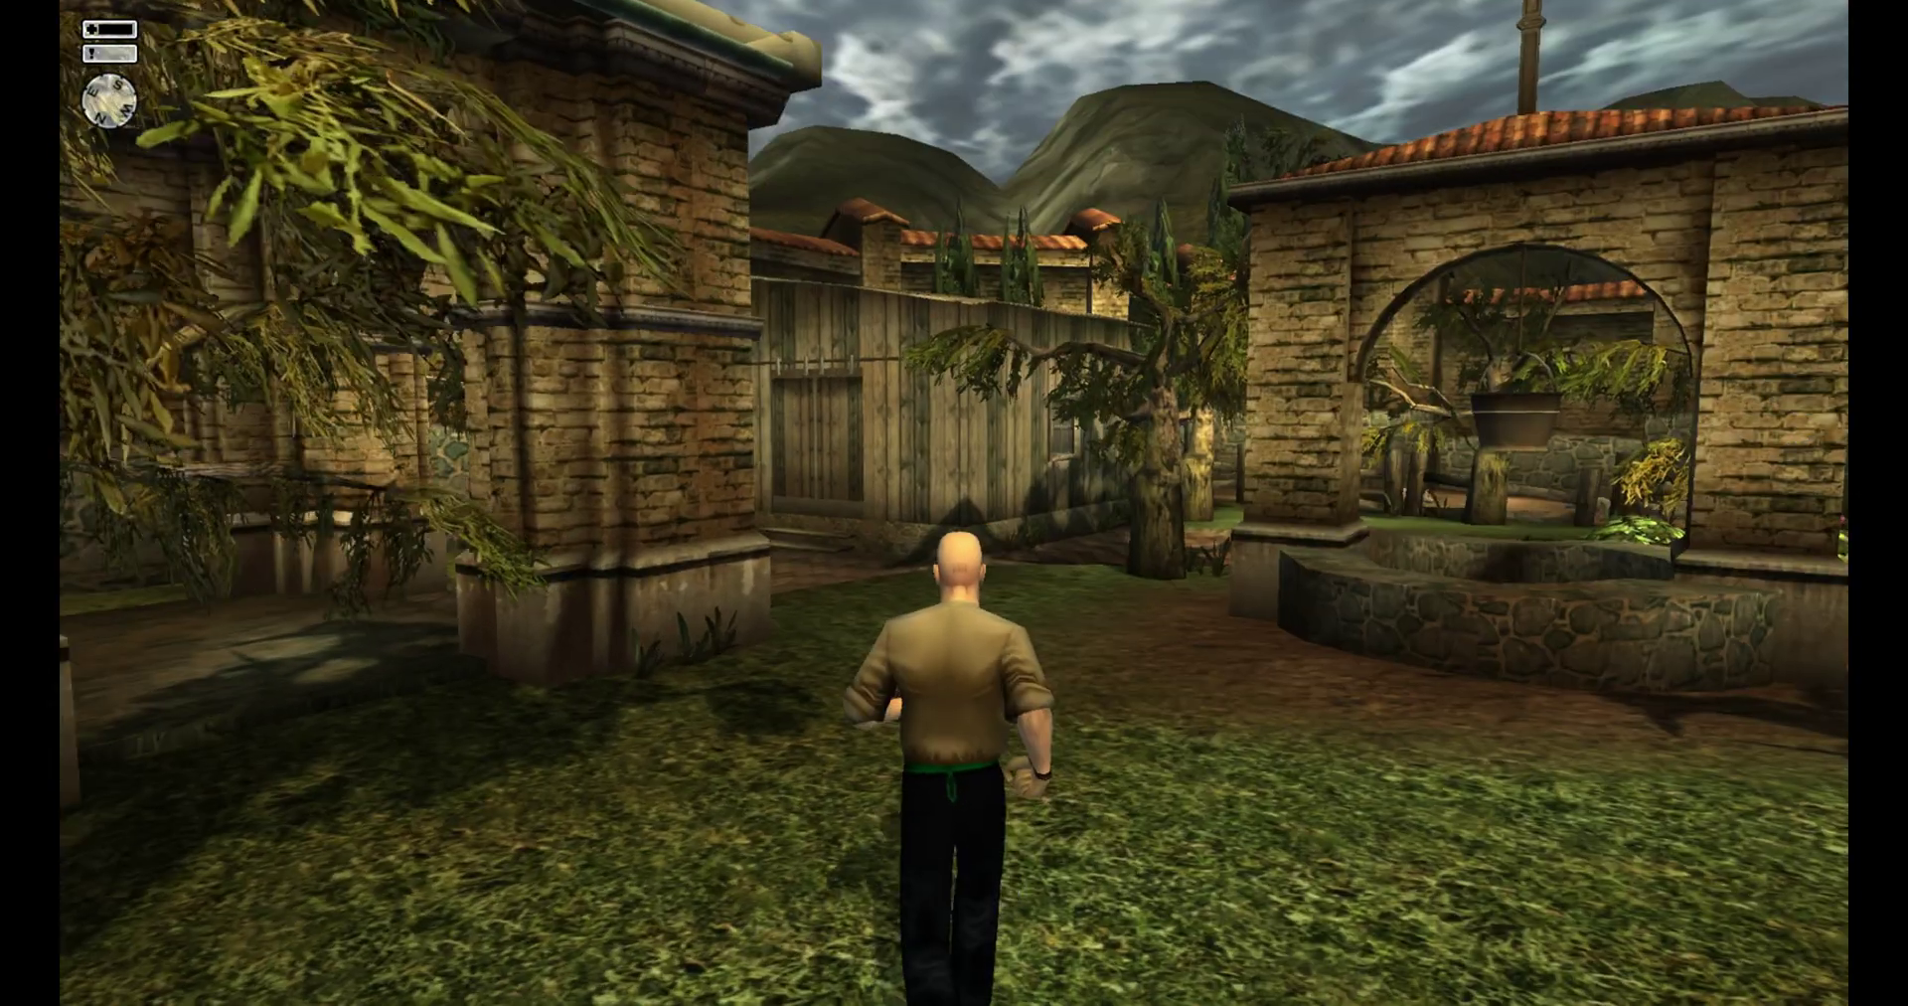